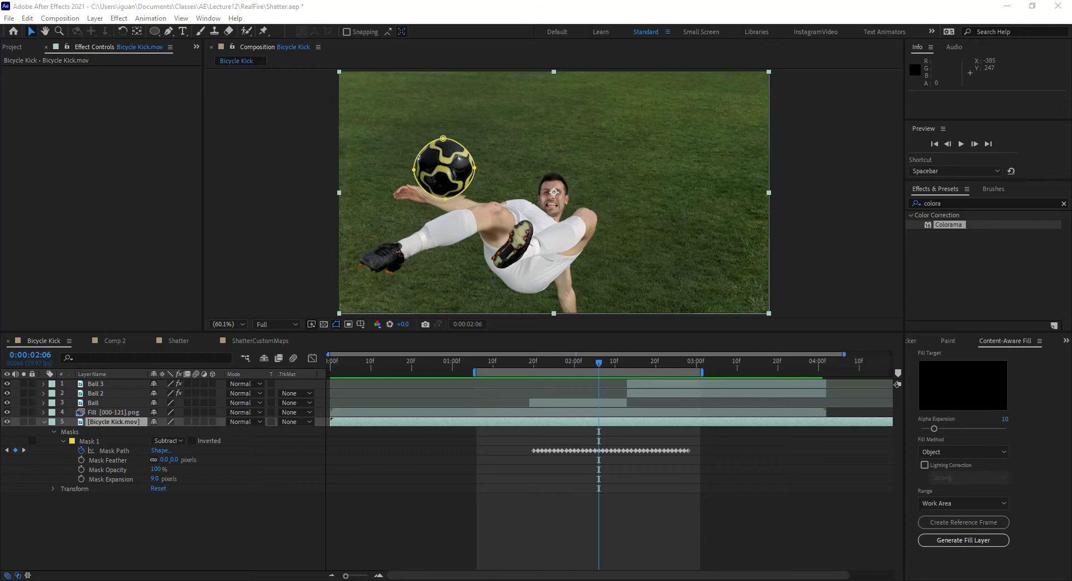
- Scrub through the ball shattering mid-kick with the Bicycle Kick footage layer deselected
{"action": "left_click_drag", "start_coordinate": [574, 362], "coordinate": [651, 360]}
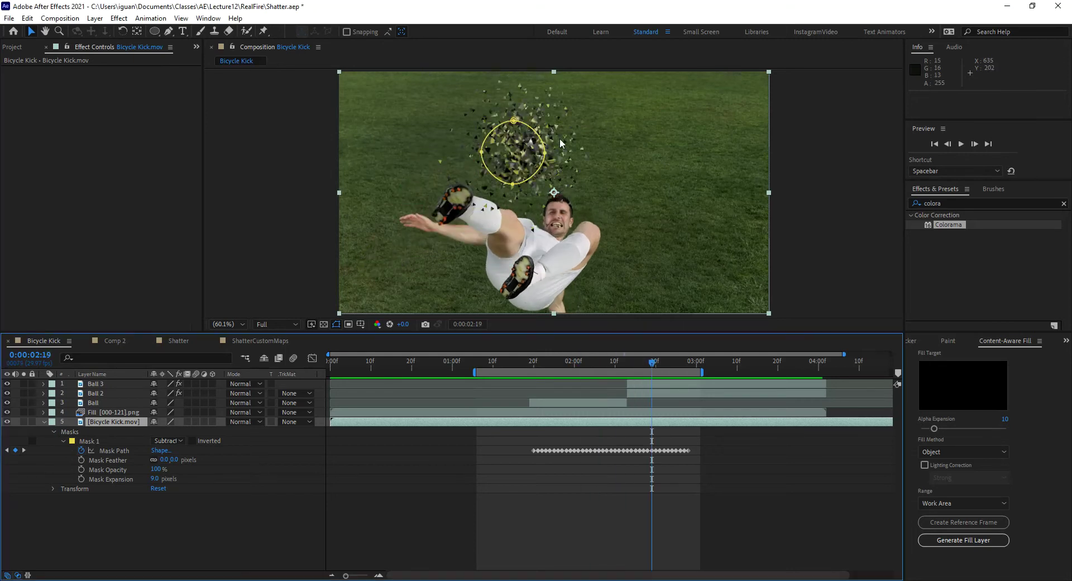
{"action": "left_click", "coordinate": [455, 459]}
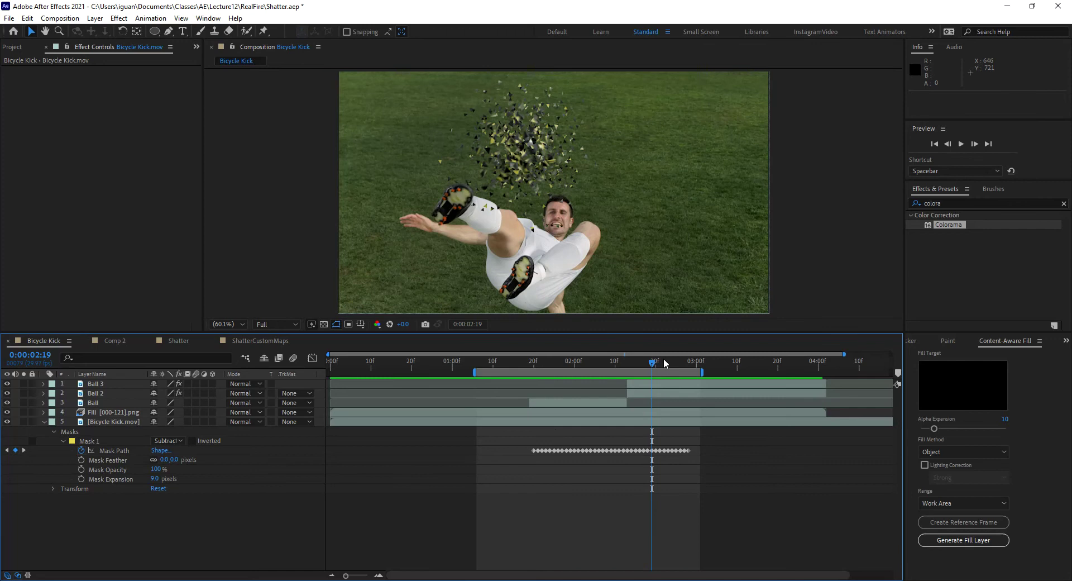
{"action": "left_click_drag", "start_coordinate": [653, 366], "coordinate": [590, 360]}
- On Ball 3, review CC Pixel Polly and CC Force Motion Blur, then enable Override Shutter Angle at 180
{"action": "left_click", "coordinate": [99, 383]}
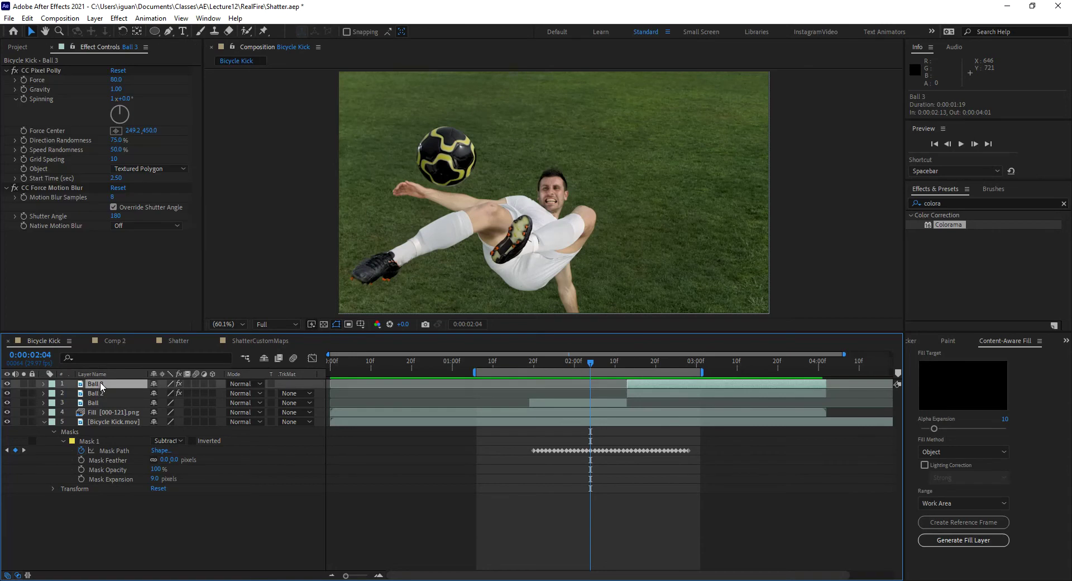
{"action": "left_click", "coordinate": [59, 71]}
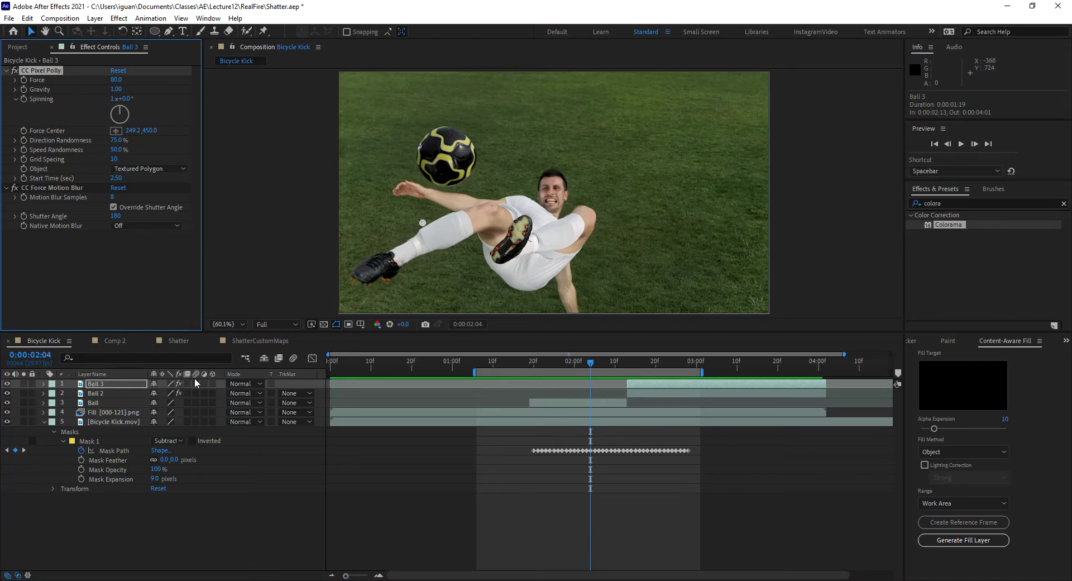
{"action": "left_click", "coordinate": [46, 186]}
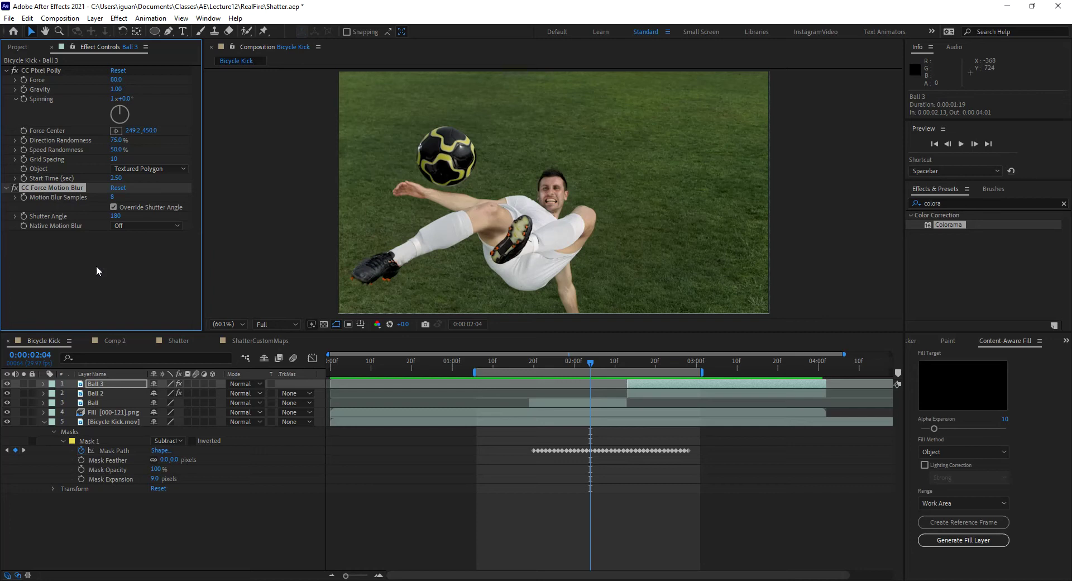
{"action": "left_click_drag", "start_coordinate": [597, 366], "coordinate": [660, 362]}
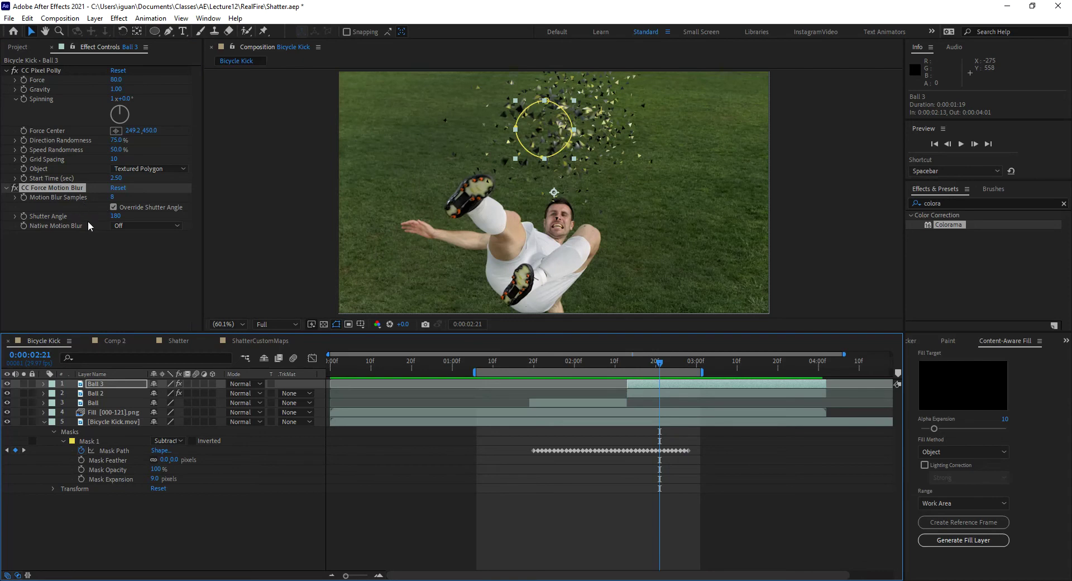
{"action": "left_click", "coordinate": [113, 206]}
- Hide Ball 3 and Ball 2, briefly solo the Ball layer, and return to 0:00:01:29
{"action": "left_click_drag", "start_coordinate": [7, 384], "coordinate": [6, 393]}
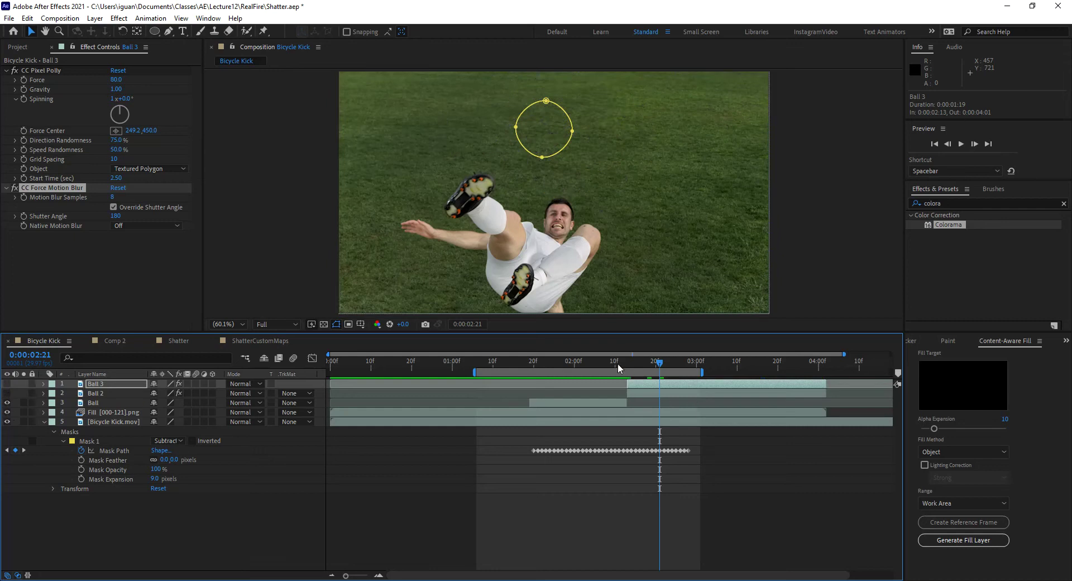
{"action": "left_click_drag", "start_coordinate": [620, 361], "coordinate": [597, 360]}
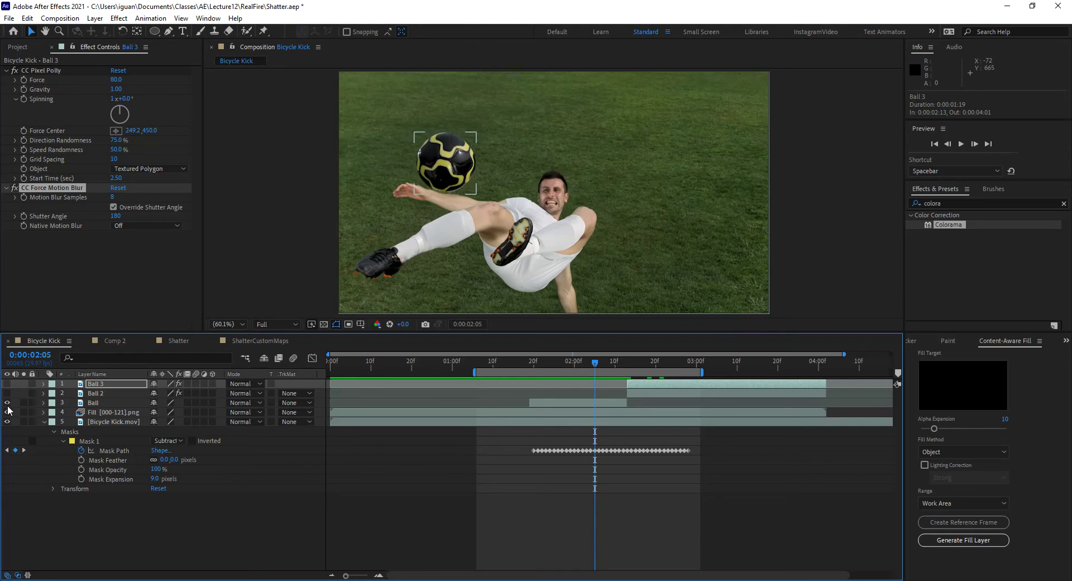
{"action": "left_click", "coordinate": [23, 402]}
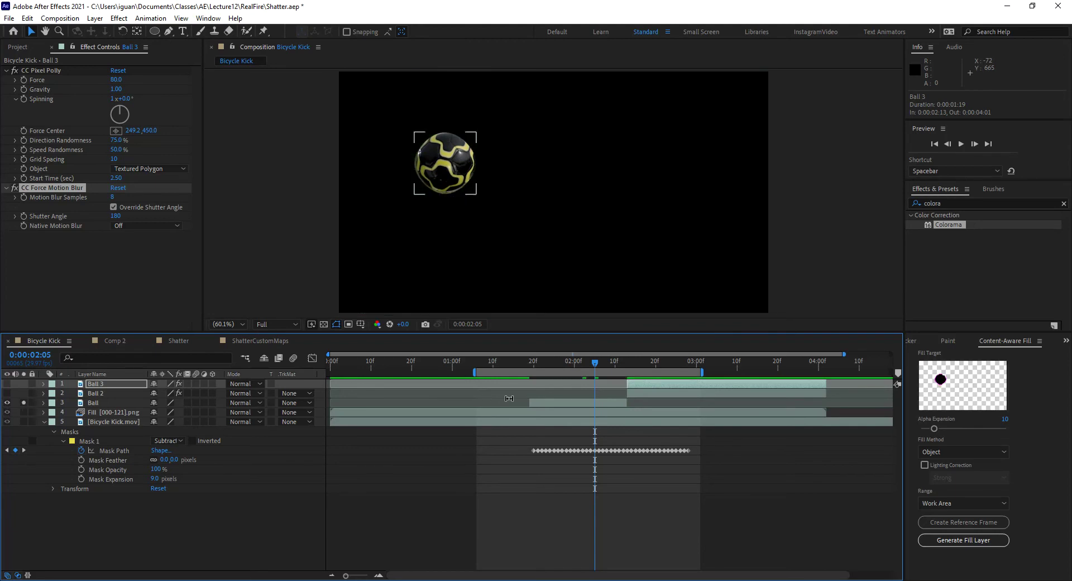
{"action": "mouse_move", "coordinate": [595, 363]}
{"action": "left_mouse_down"}
{"action": "mouse_move", "coordinate": [558, 368]}
{"action": "mouse_move", "coordinate": [588, 369]}
{"action": "left_mouse_up"}
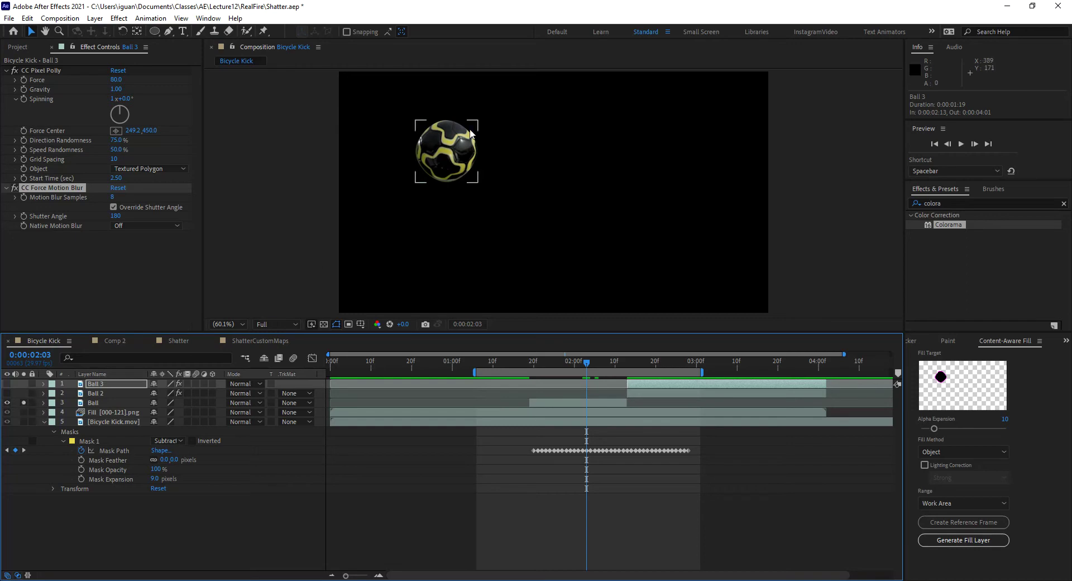
{"action": "left_click", "coordinate": [24, 402]}
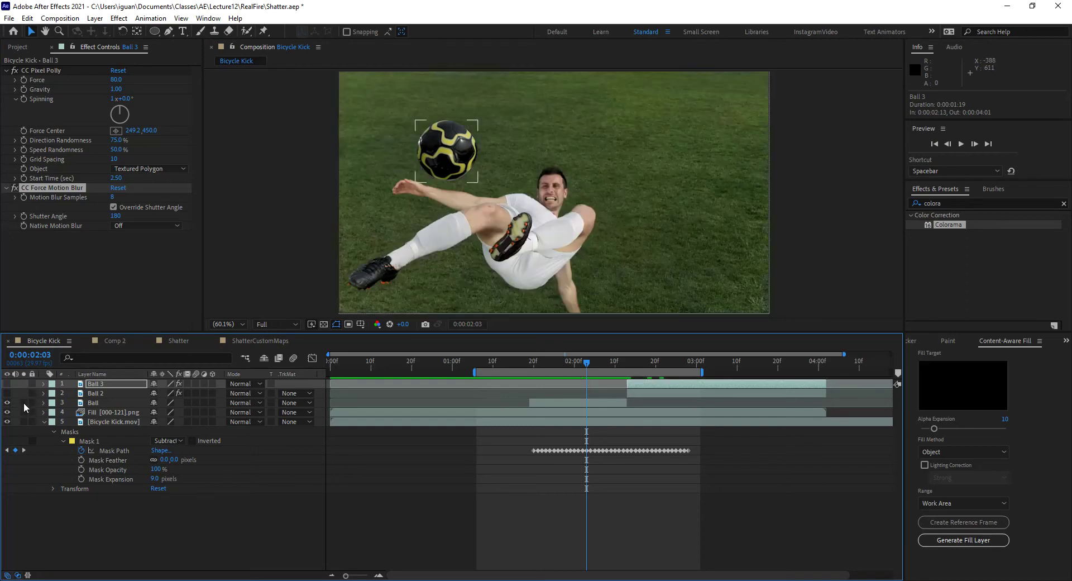
{"action": "mouse_move", "coordinate": [606, 363]}
{"action": "left_mouse_down"}
{"action": "mouse_move", "coordinate": [645, 358]}
{"action": "mouse_move", "coordinate": [548, 358]}
{"action": "mouse_move", "coordinate": [601, 370]}
{"action": "left_mouse_up"}
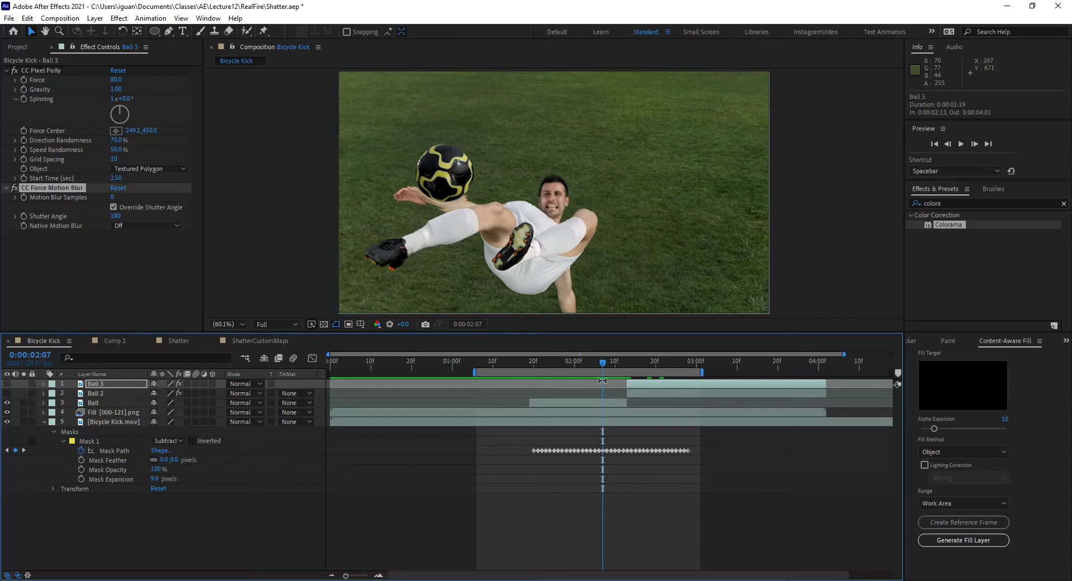
{"action": "left_click_drag", "start_coordinate": [599, 363], "coordinate": [571, 366]}
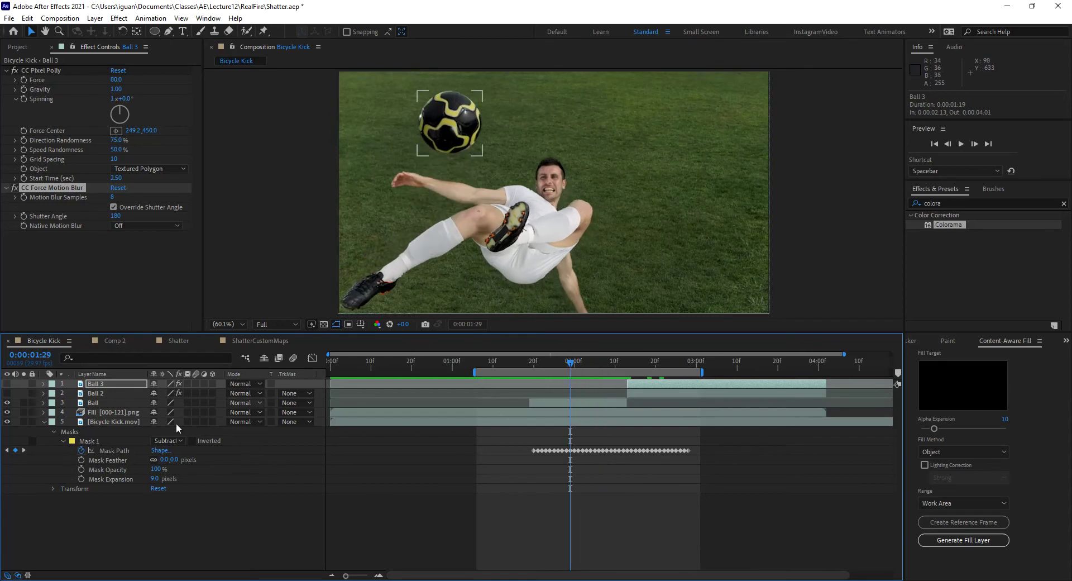
- Hide the Fill and Ball layers to reveal the black masked hole, settling on 0:00:01:26
{"action": "left_click", "coordinate": [73, 412]}
{"action": "left_click", "coordinate": [8, 412]}
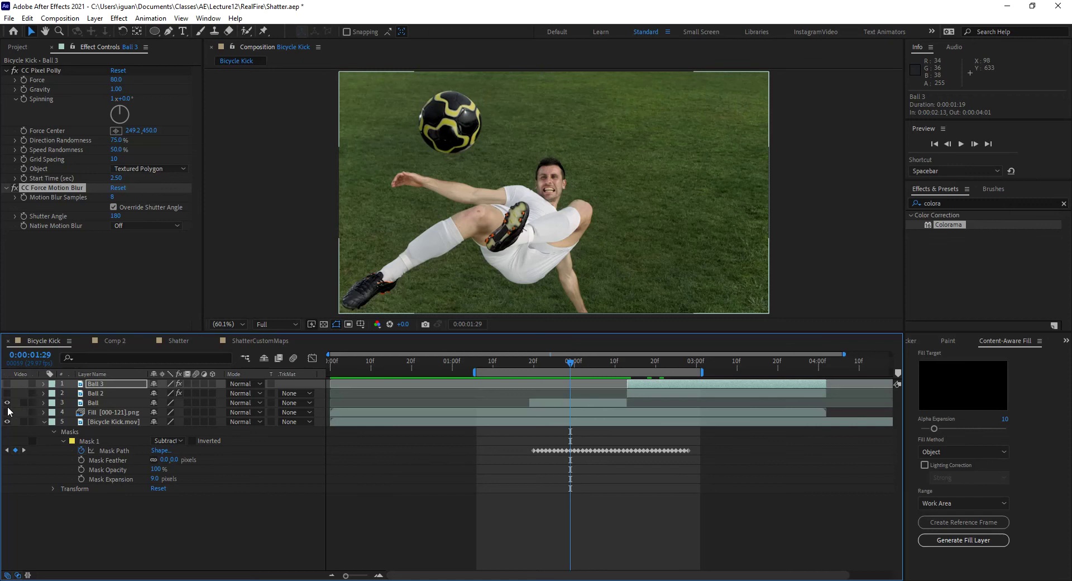
{"action": "left_click", "coordinate": [8, 403]}
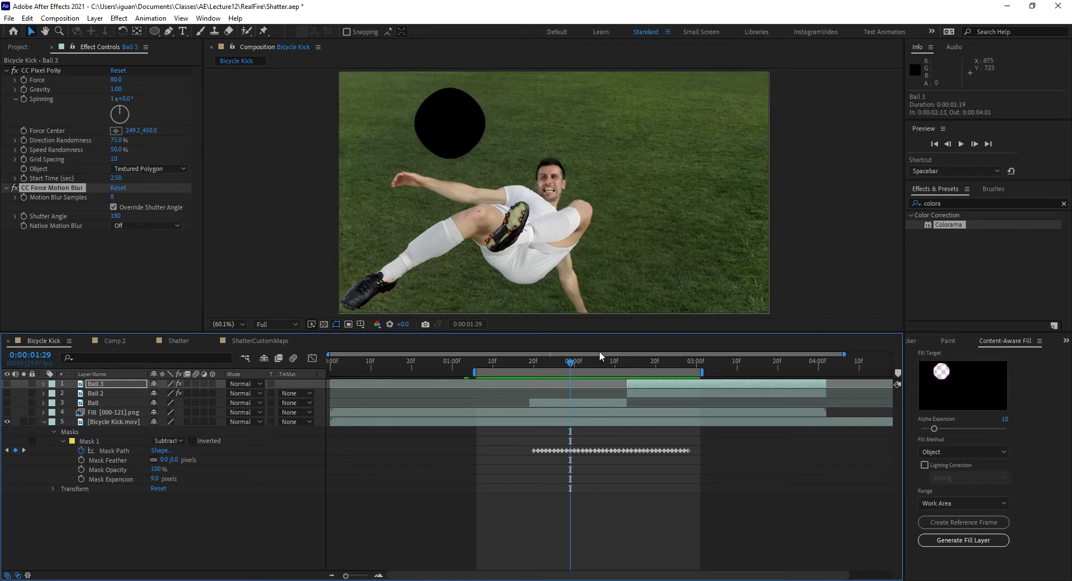
{"action": "left_click_drag", "start_coordinate": [605, 362], "coordinate": [563, 362]}
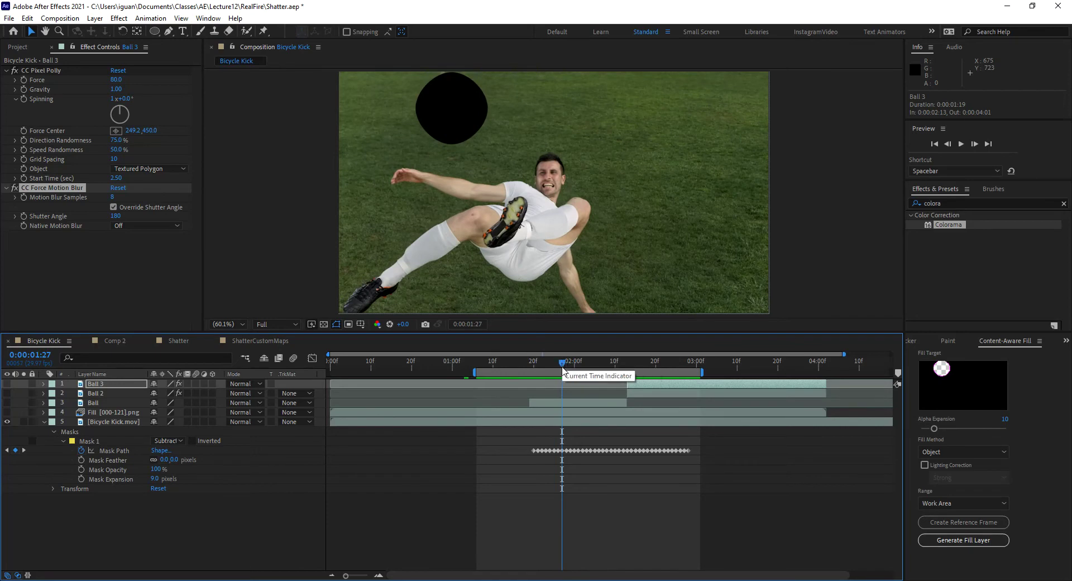
{"action": "mouse_move", "coordinate": [561, 370]}
{"action": "left_mouse_down"}
{"action": "mouse_move", "coordinate": [534, 371]}
{"action": "mouse_move", "coordinate": [558, 373]}
{"action": "left_mouse_up"}
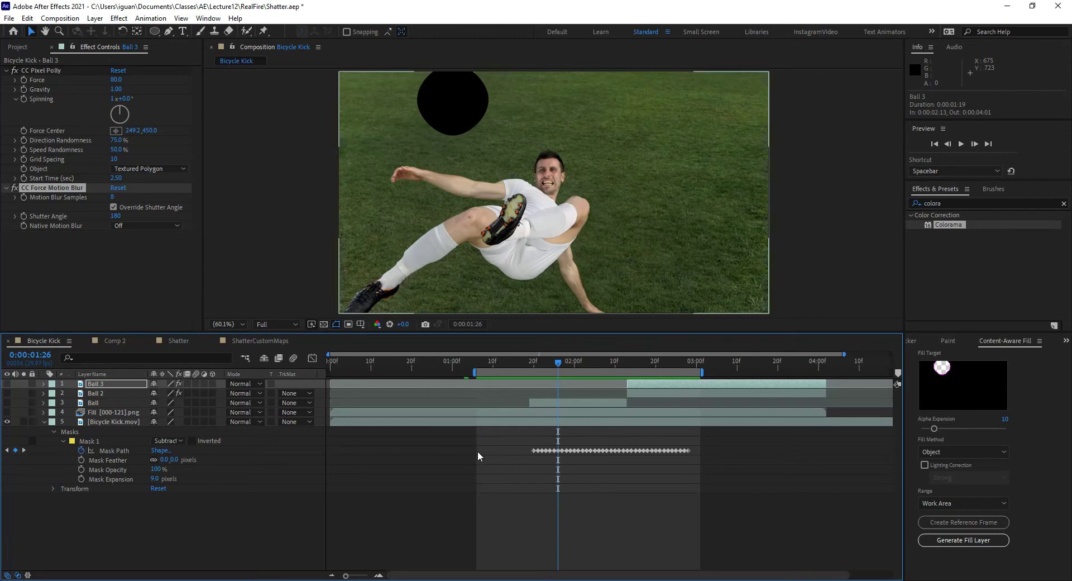
{"action": "left_click", "coordinate": [124, 422]}
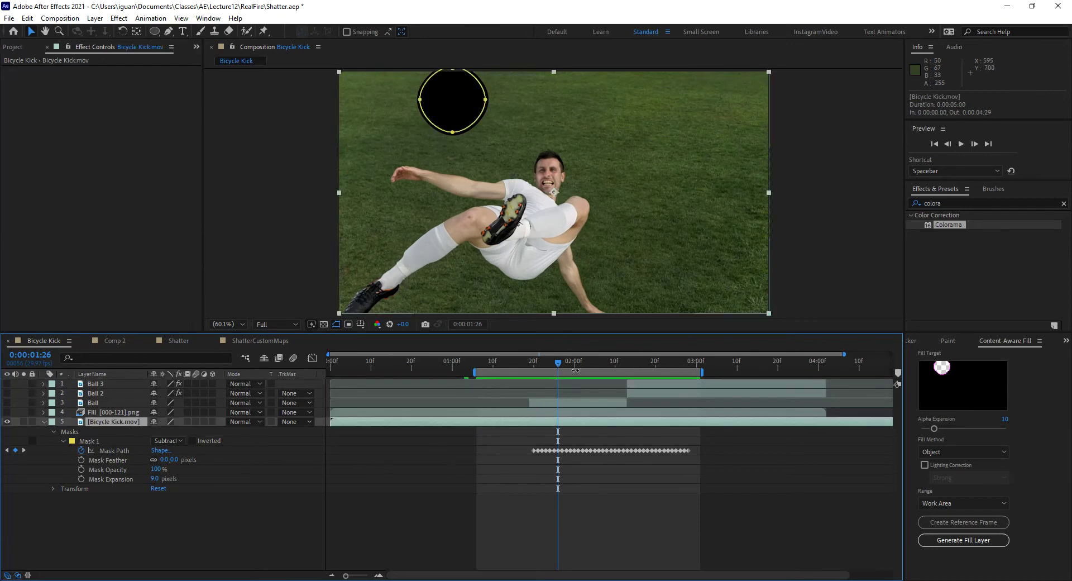
{"action": "mouse_move", "coordinate": [564, 364]}
{"action": "left_mouse_down"}
{"action": "mouse_move", "coordinate": [579, 366]}
{"action": "mouse_move", "coordinate": [545, 367]}
{"action": "left_mouse_up"}
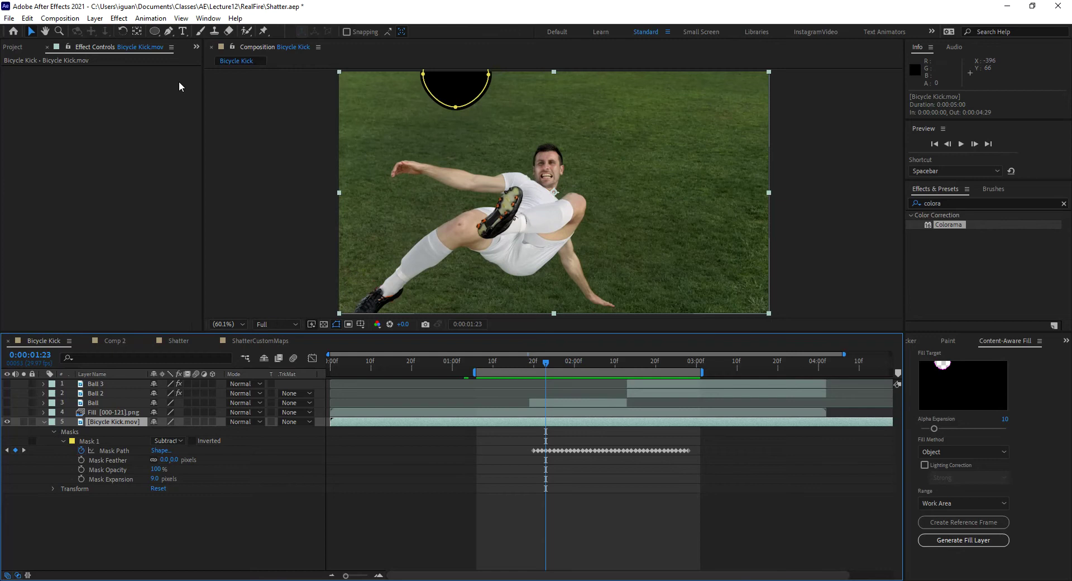
{"action": "left_click", "coordinate": [208, 17]}
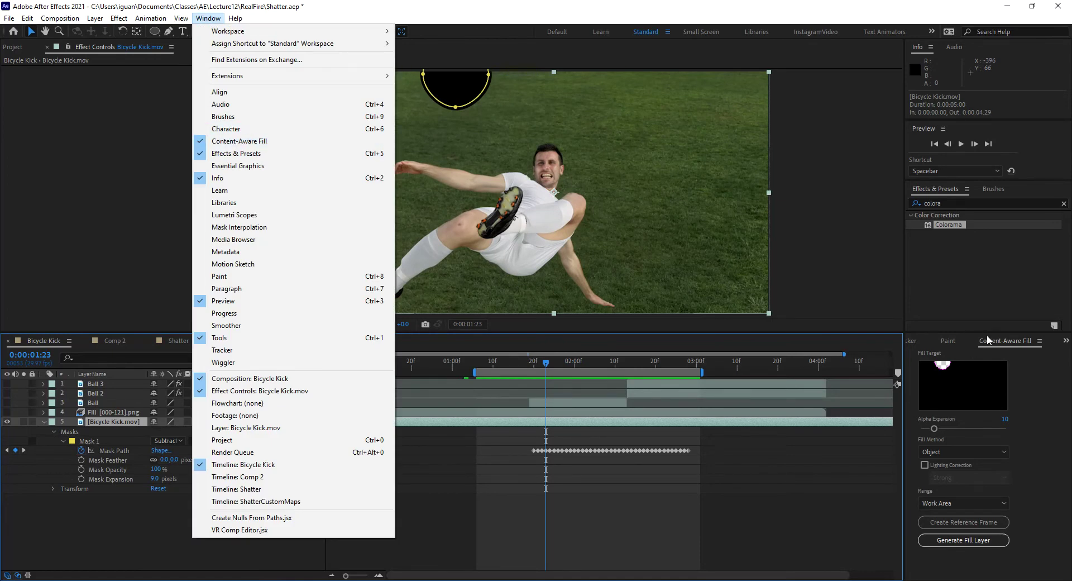
{"action": "left_click", "coordinate": [1028, 347]}
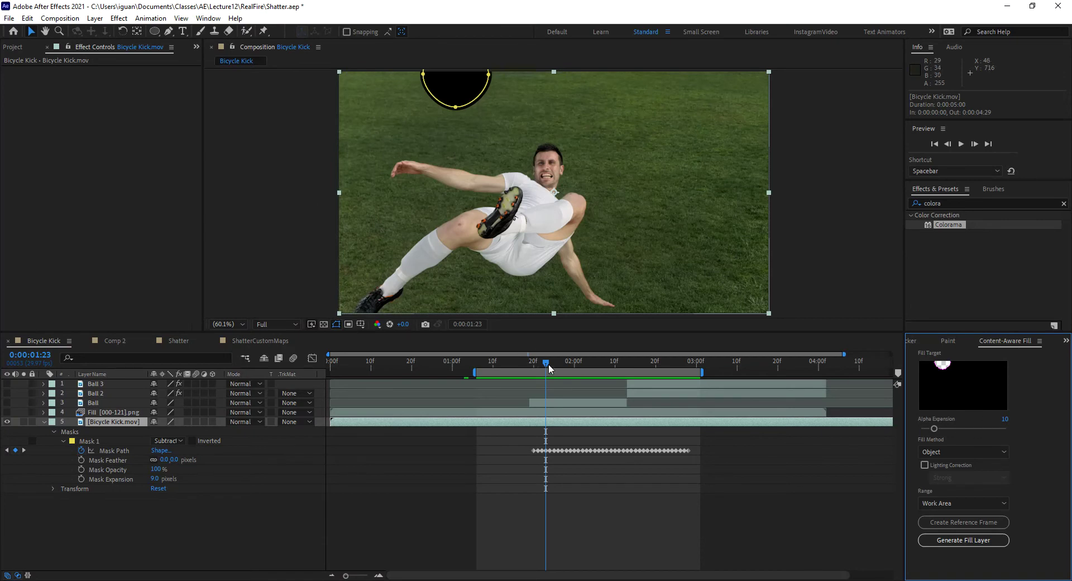
{"action": "left_click_drag", "start_coordinate": [548, 364], "coordinate": [577, 364]}
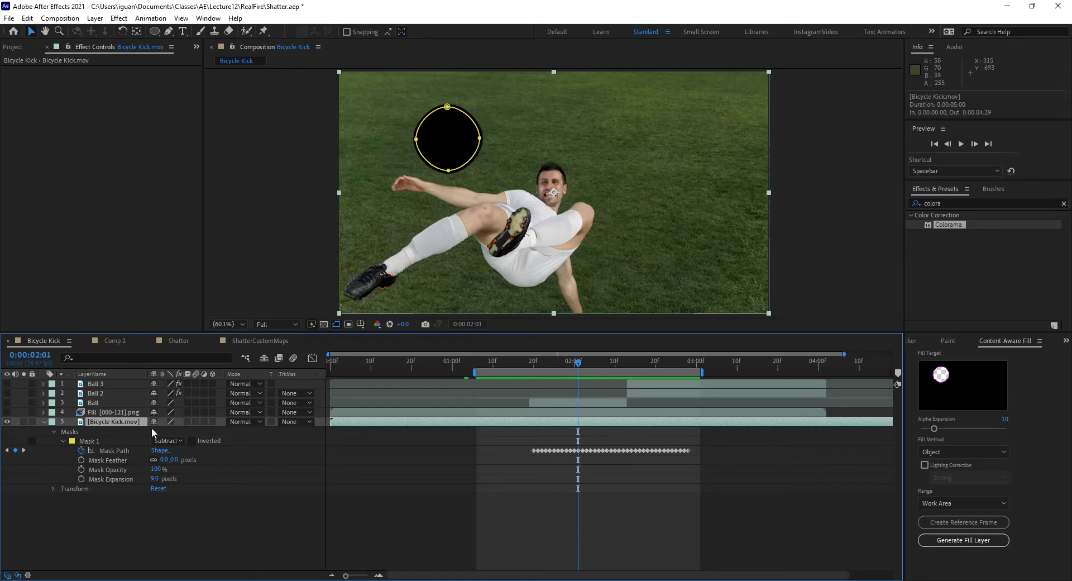
{"action": "left_click", "coordinate": [959, 454]}
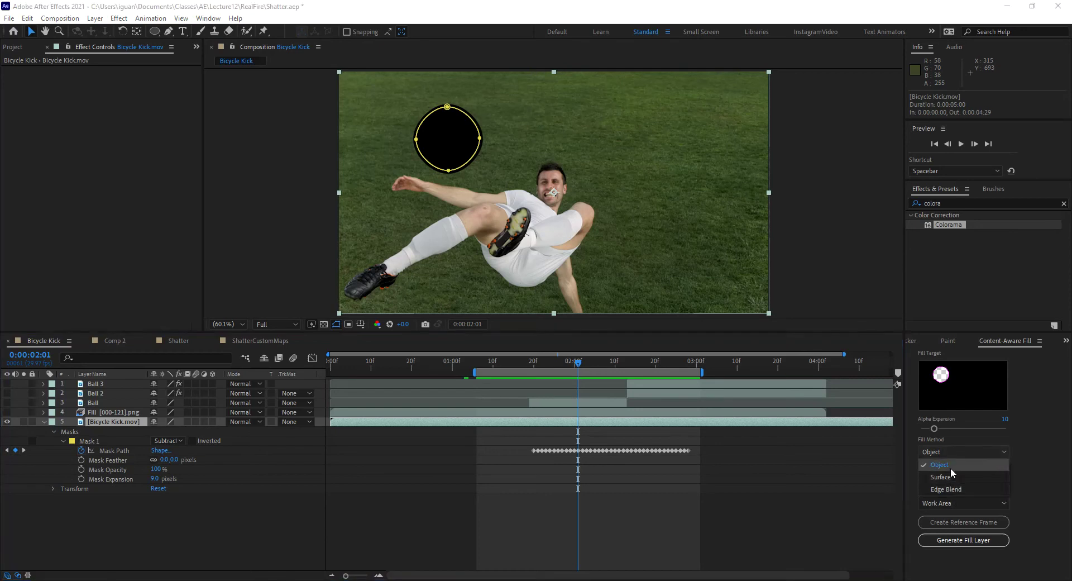
{"action": "left_click", "coordinate": [1031, 441]}
{"action": "left_click", "coordinate": [957, 452]}
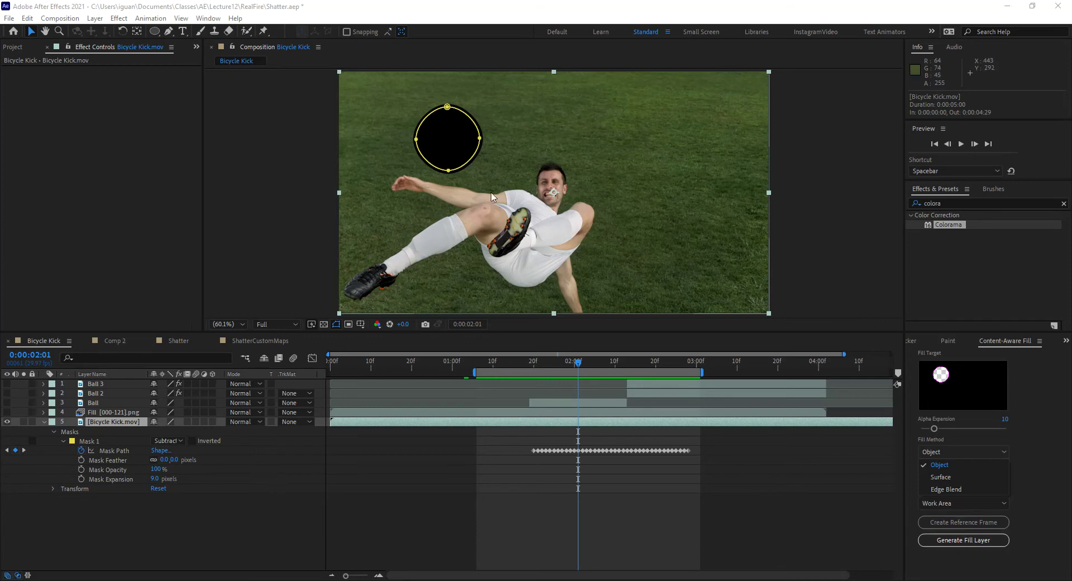
{"action": "left_click_drag", "start_coordinate": [571, 363], "coordinate": [511, 358]}
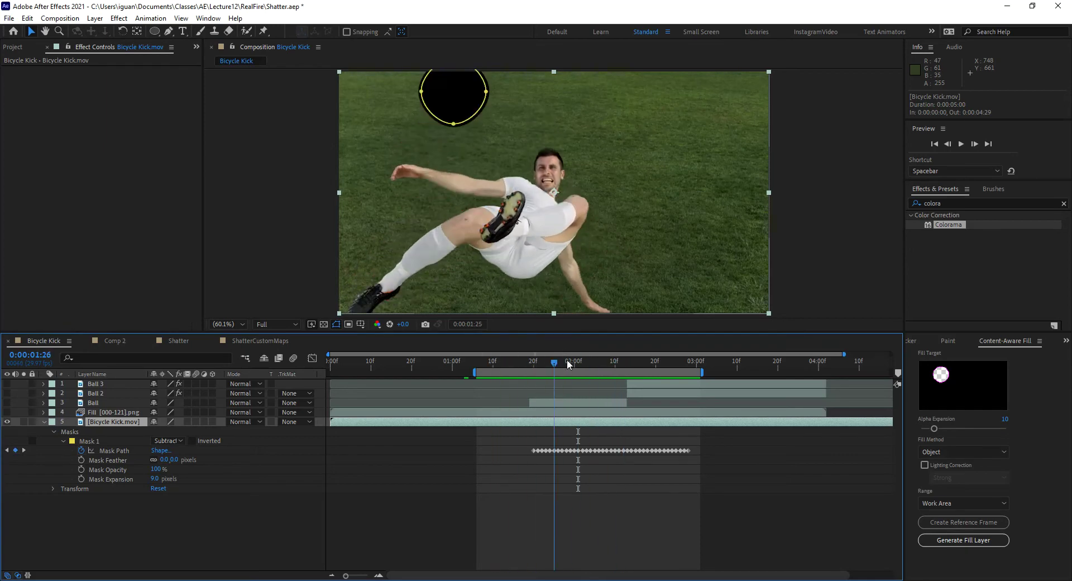
{"action": "mouse_move", "coordinate": [567, 360]}
{"action": "left_mouse_down"}
{"action": "mouse_move", "coordinate": [628, 363]}
{"action": "mouse_move", "coordinate": [550, 360]}
{"action": "mouse_move", "coordinate": [577, 363]}
{"action": "left_mouse_up"}
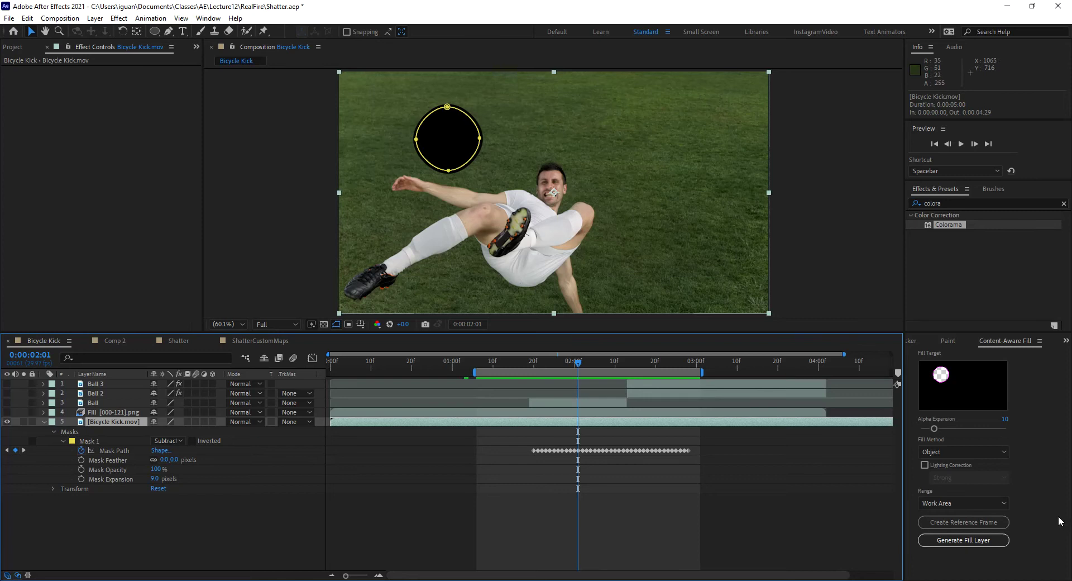
{"action": "left_click", "coordinate": [998, 500]}
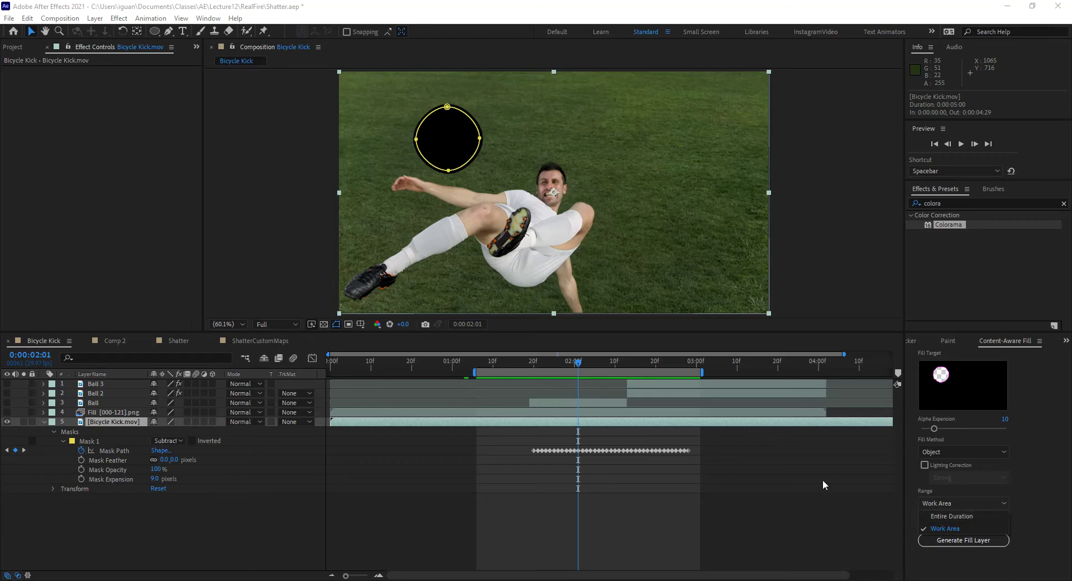
{"action": "left_click", "coordinate": [950, 526]}
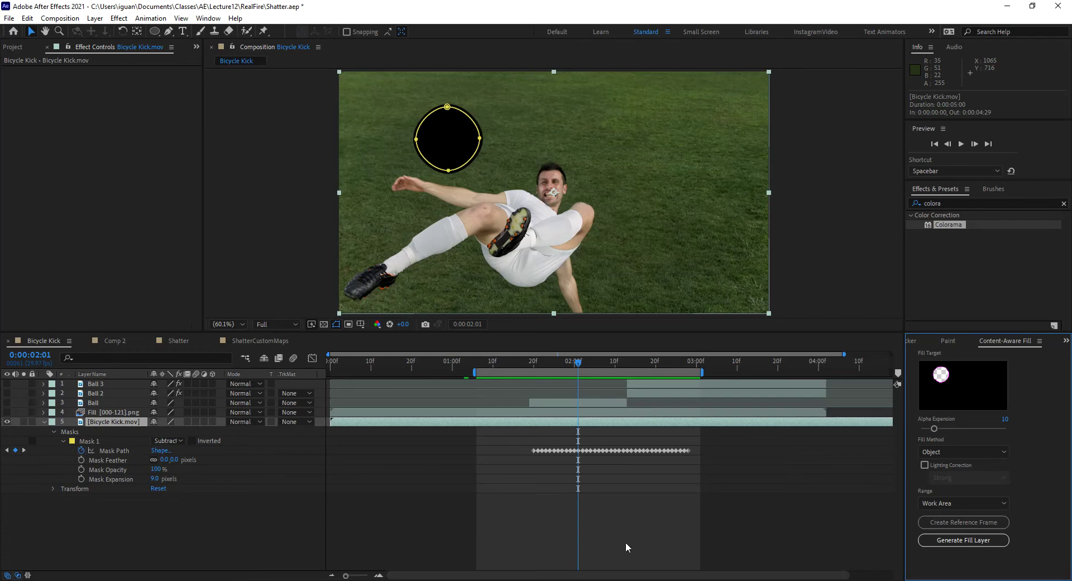
{"action": "left_click", "coordinate": [501, 423]}
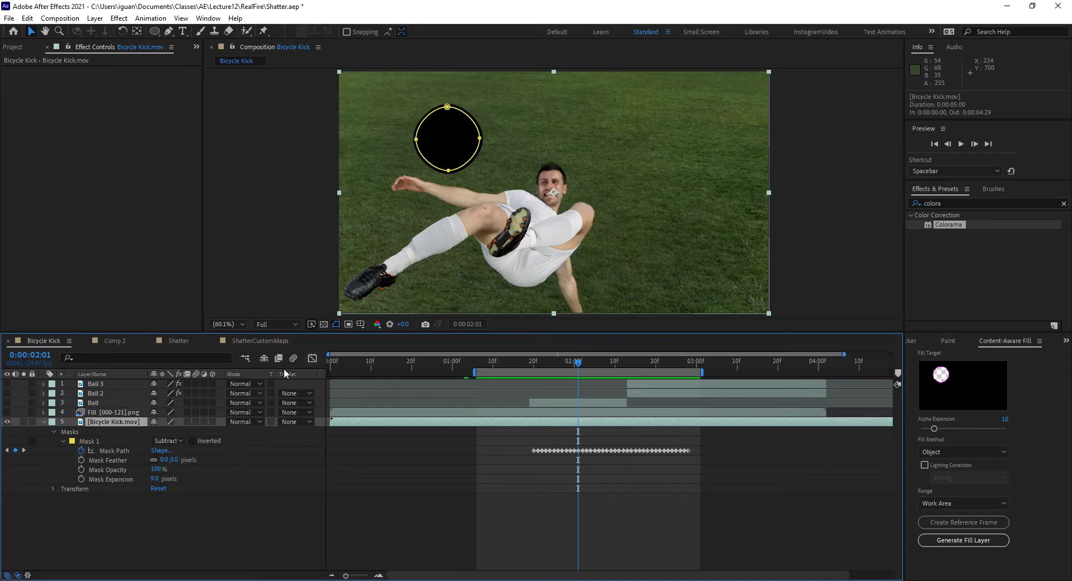
- Unsolo Bicycle Kick and turn off the eye switches of layers 1–4 to hide the balls and old fill
{"action": "left_click_drag", "start_coordinate": [7, 412], "coordinate": [7, 385]}
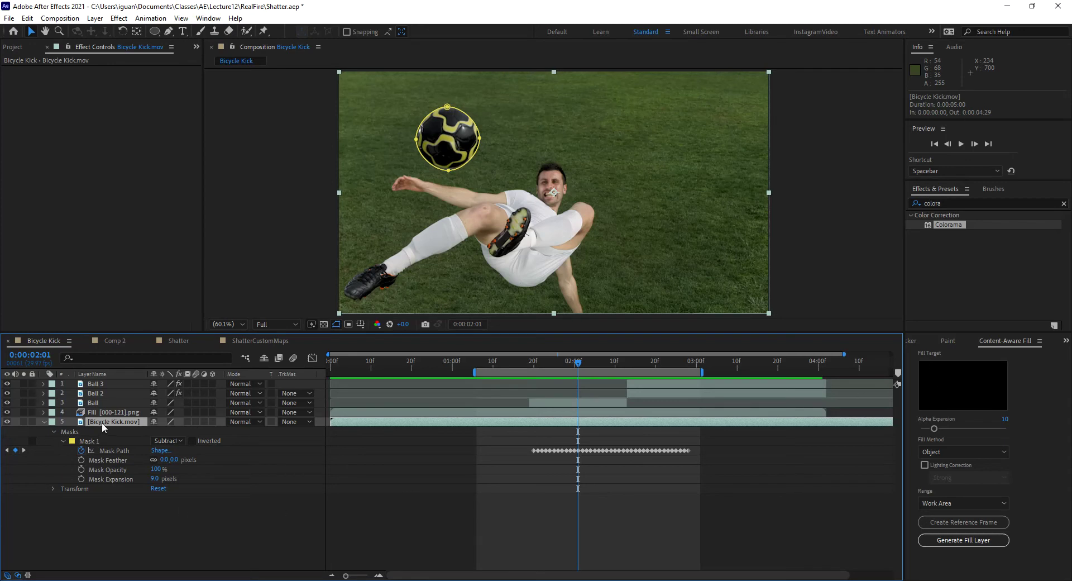
{"action": "left_click", "coordinate": [24, 422]}
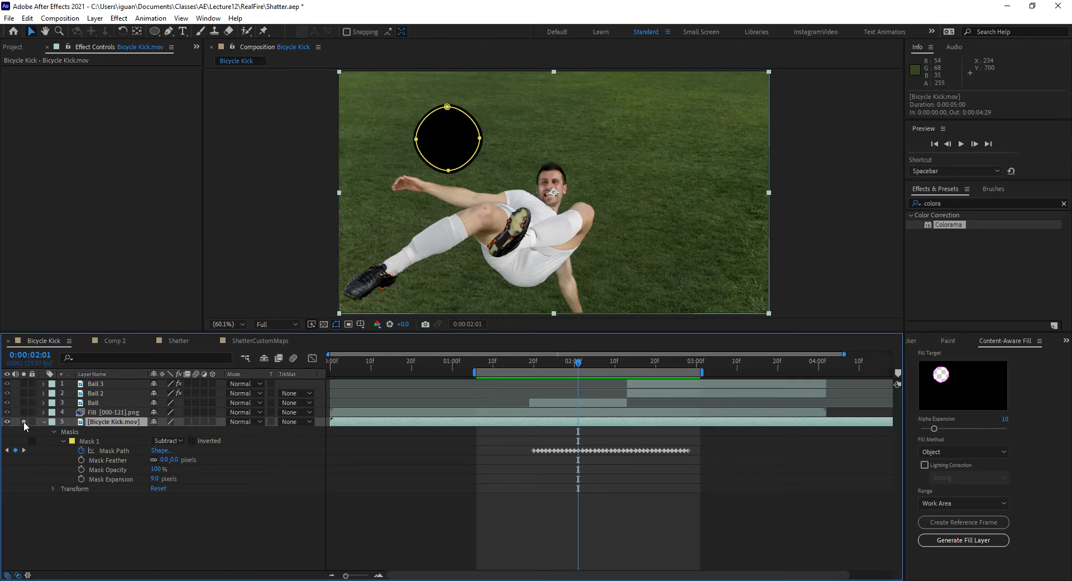
{"action": "left_click", "coordinate": [23, 421]}
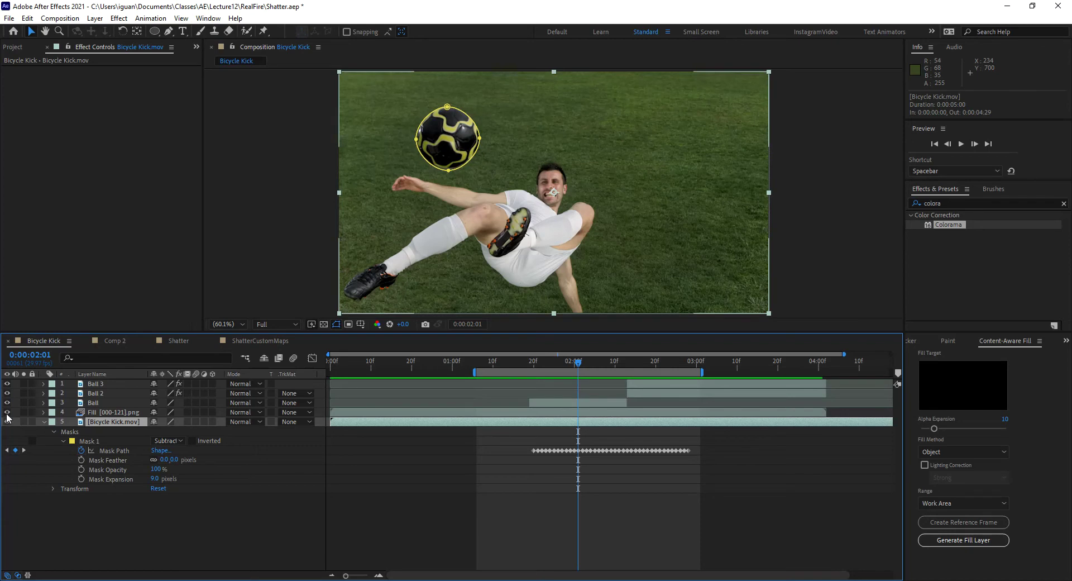
{"action": "left_click_drag", "start_coordinate": [6, 384], "coordinate": [6, 412]}
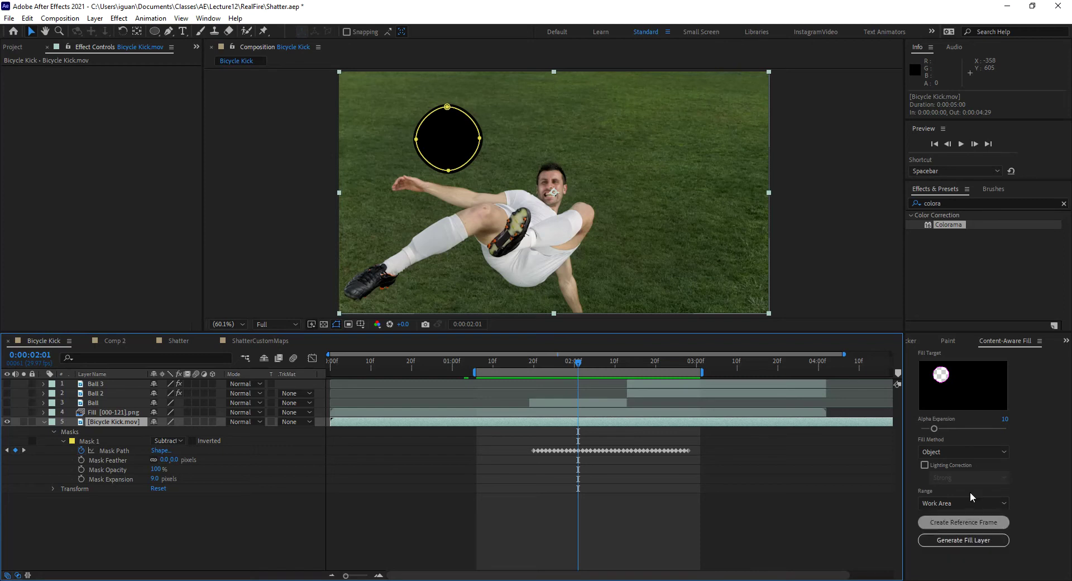
- Generate the Fill [36-90] content-aware fill layer and scrub nearby frames to inspect the grass
{"action": "left_click", "coordinate": [971, 540]}
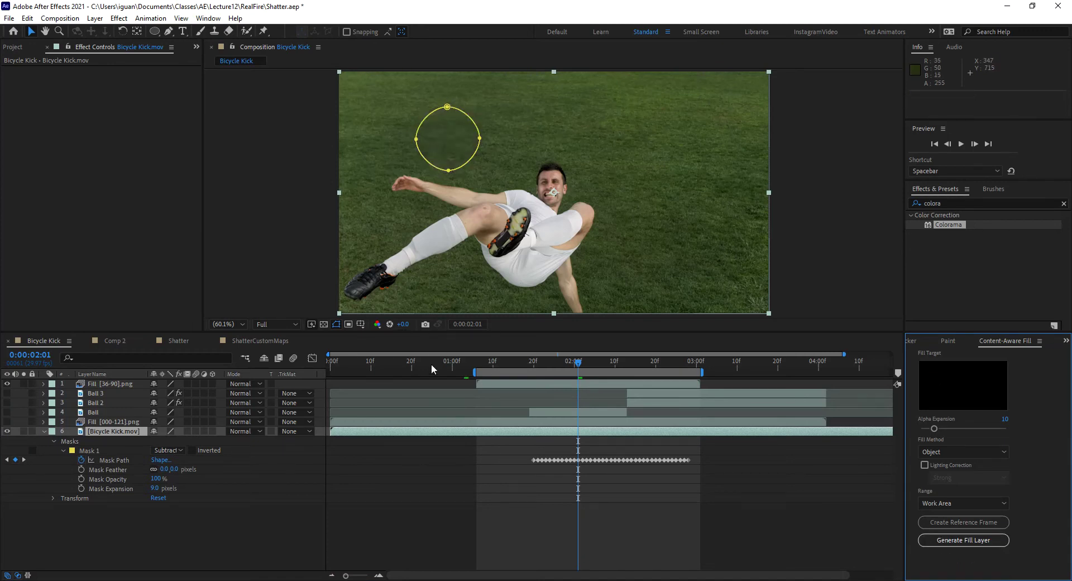
{"action": "left_click", "coordinate": [567, 385]}
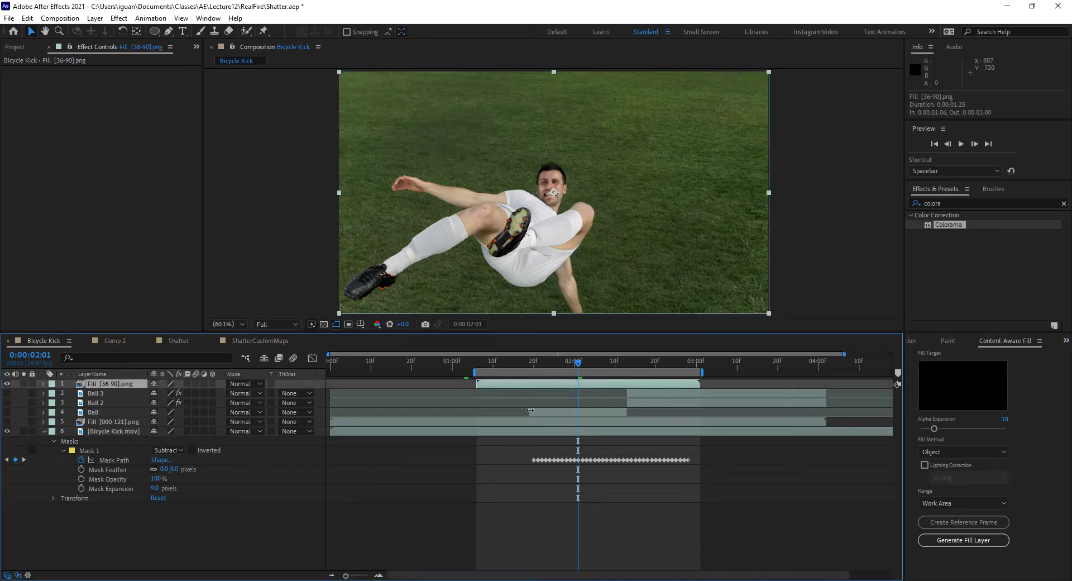
{"action": "left_click_drag", "start_coordinate": [538, 363], "coordinate": [590, 363]}
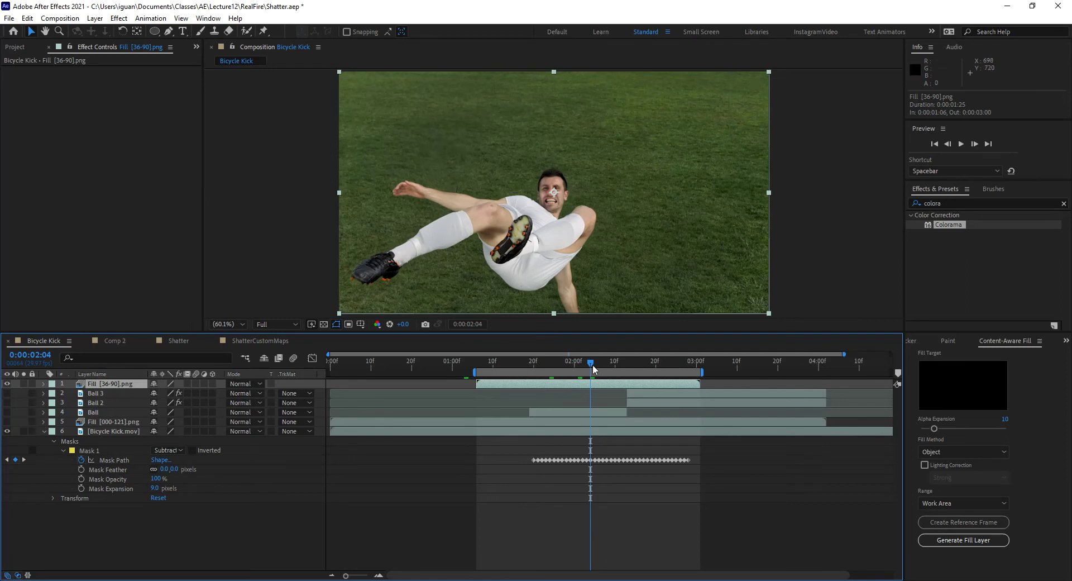
{"action": "left_click_drag", "start_coordinate": [592, 364], "coordinate": [611, 363]}
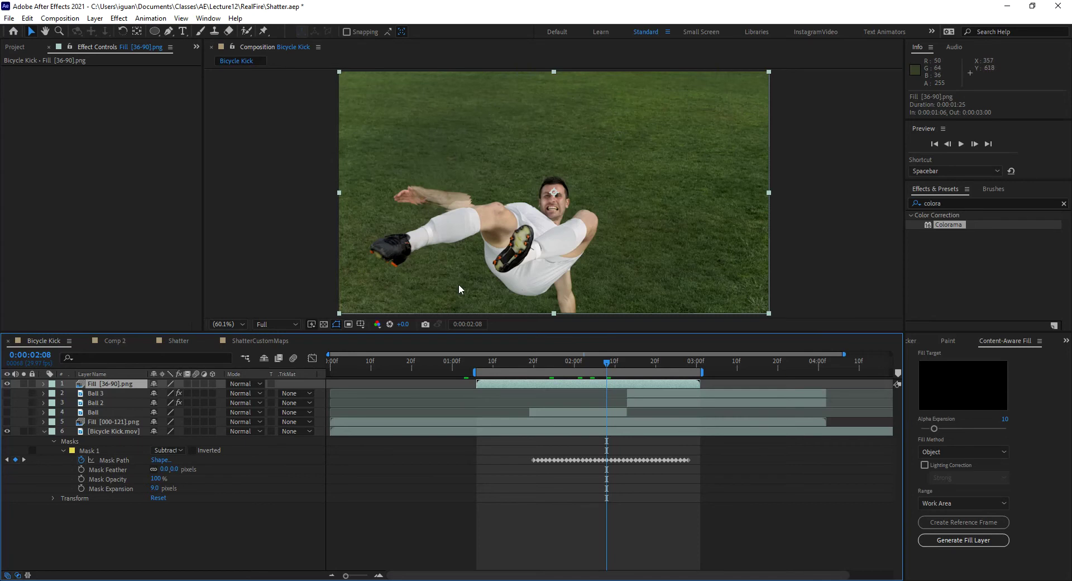
{"action": "left_click", "coordinate": [114, 431]}
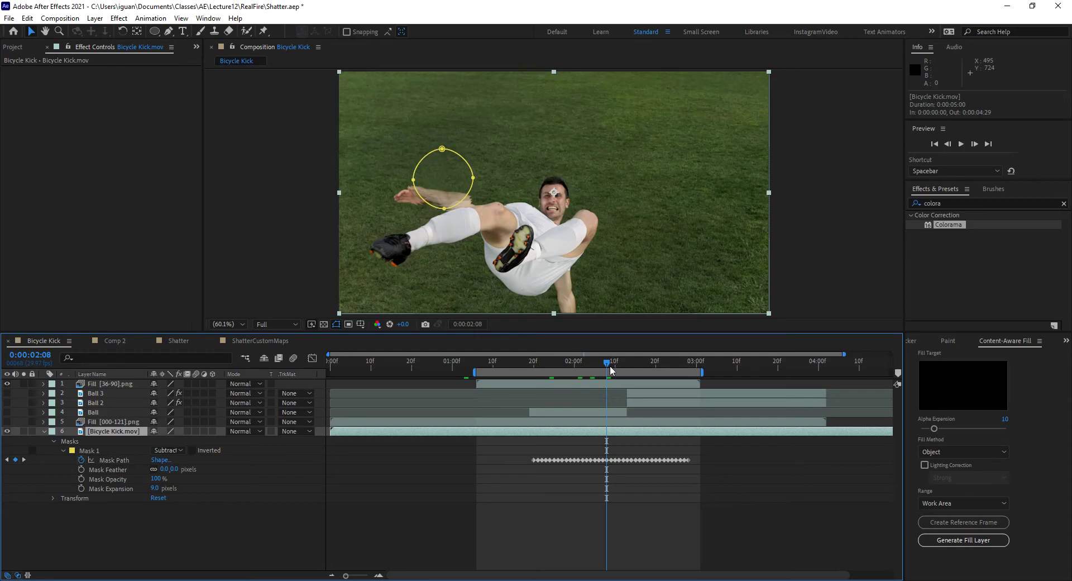
{"action": "left_click_drag", "start_coordinate": [610, 365], "coordinate": [624, 361]}
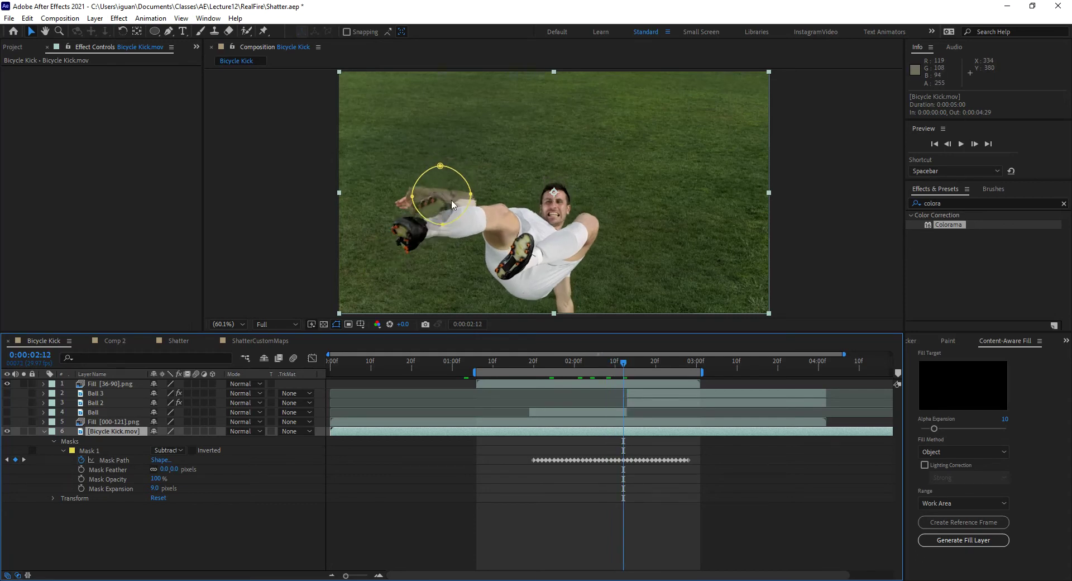
{"action": "left_click_drag", "start_coordinate": [623, 365], "coordinate": [603, 364]}
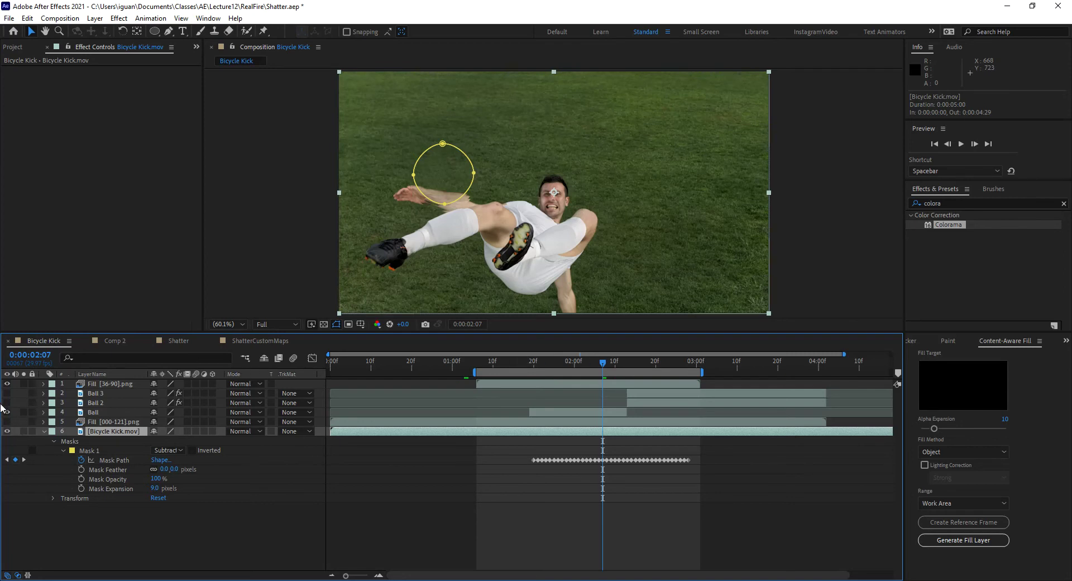
- Move Fill [36-90].png below the Ball layer, leave only Ball visible, and check at 0:00:02:00
{"action": "left_click", "coordinate": [8, 403]}
{"action": "left_click_drag", "start_coordinate": [108, 382], "coordinate": [107, 419]}
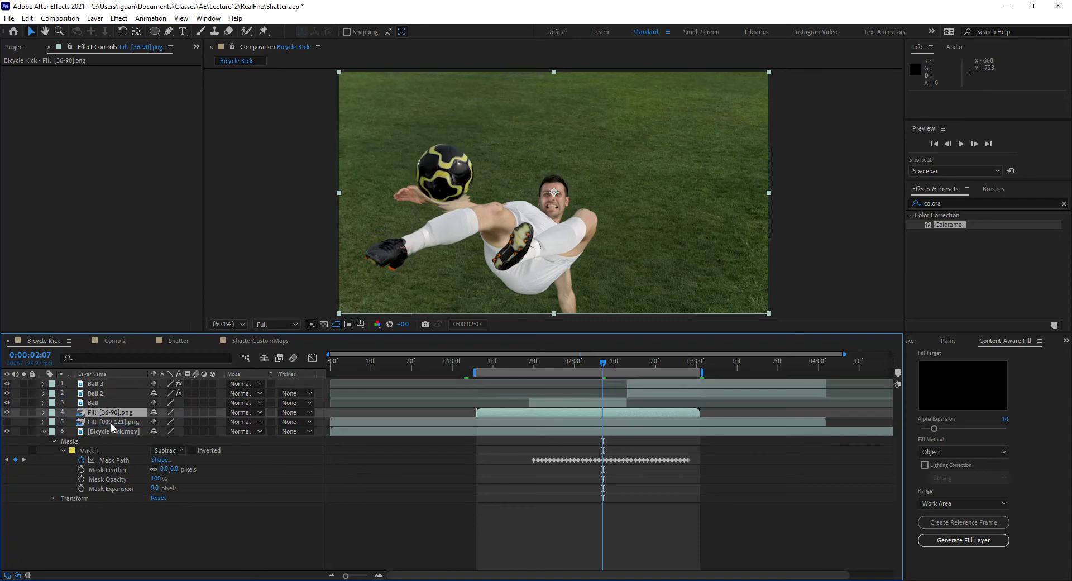
{"action": "left_click_drag", "start_coordinate": [7, 403], "coordinate": [7, 384]}
{"action": "left_click", "coordinate": [6, 402]}
{"action": "left_click_drag", "start_coordinate": [604, 361], "coordinate": [597, 384]}
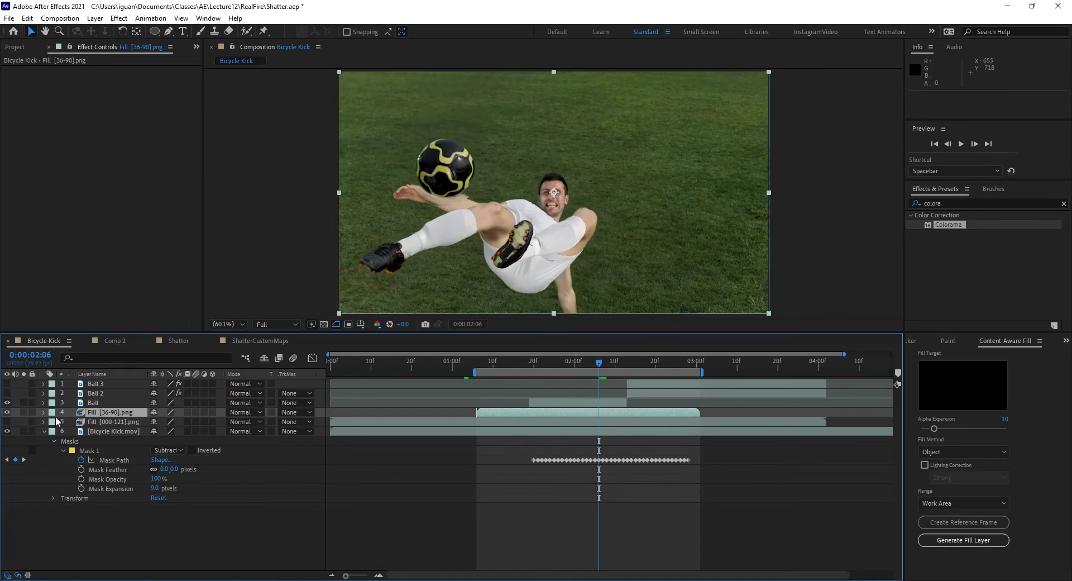
- Delete the Fill [36-90].png layer and hide the Ball layer
{"action": "left_click", "coordinate": [112, 411]}
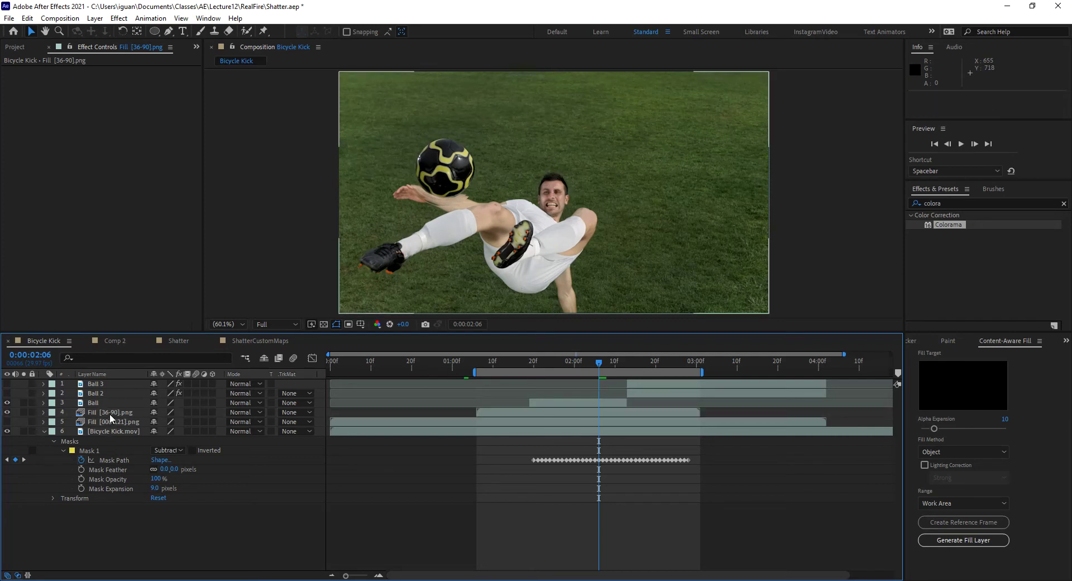
{"action": "left_click", "coordinate": [109, 413]}
{"action": "key", "text": "Delete"}
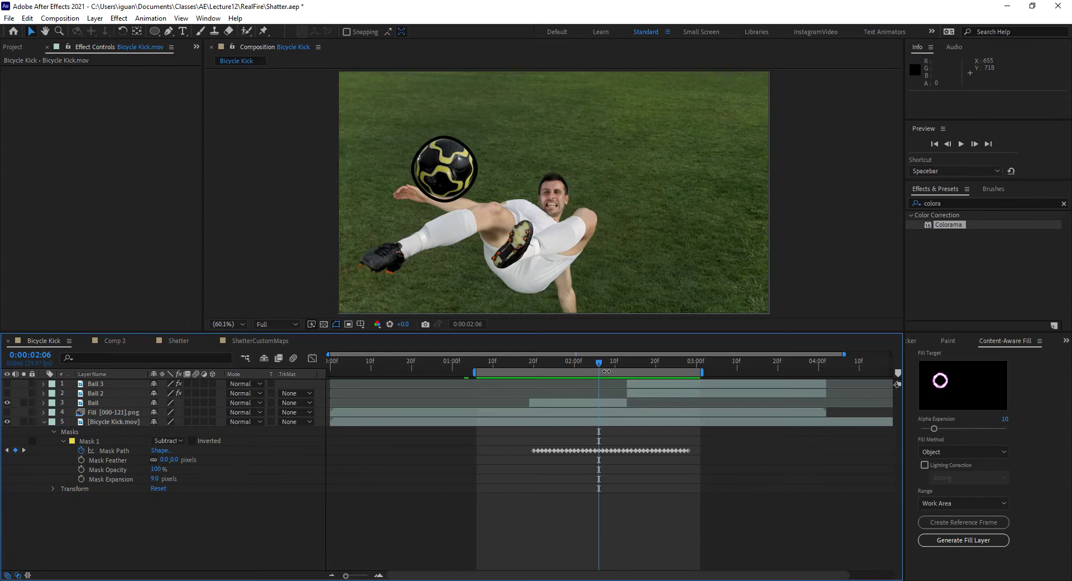
{"action": "left_click", "coordinate": [49, 404]}
{"action": "left_click", "coordinate": [8, 402]}
- Lower Alpha Expansion to 1 on Bicycle Kick.mov and regenerate the fill layer
{"action": "left_click", "coordinate": [108, 421]}
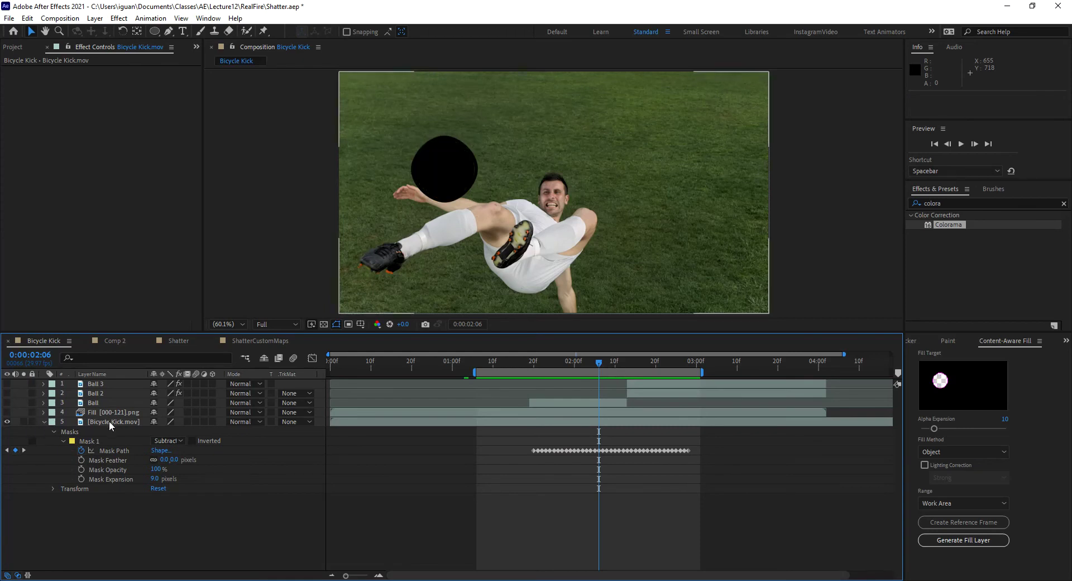
{"action": "left_click_drag", "start_coordinate": [604, 361], "coordinate": [591, 364]}
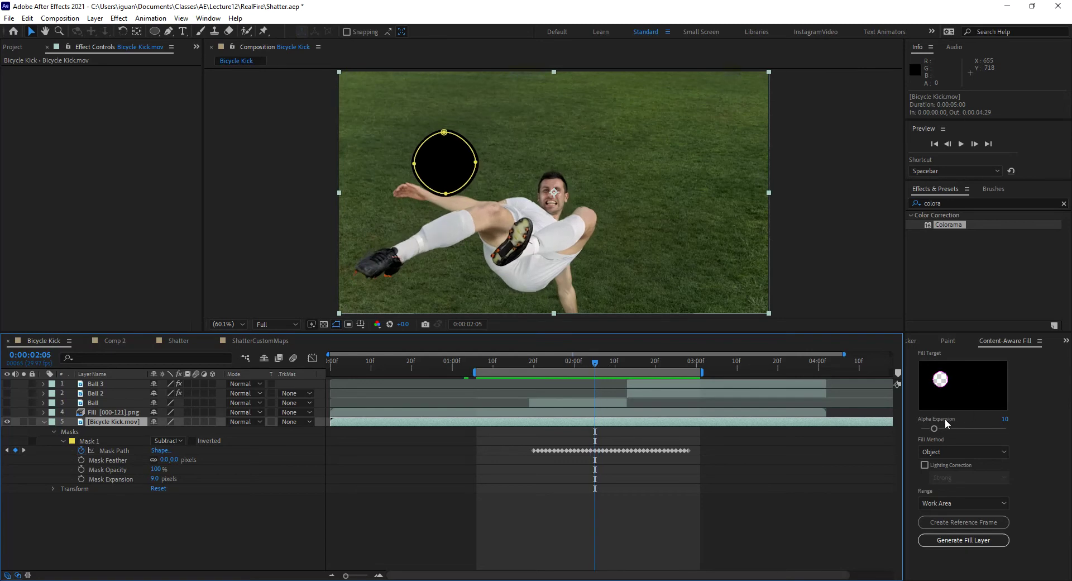
{"action": "left_click_drag", "start_coordinate": [933, 428], "coordinate": [912, 433]}
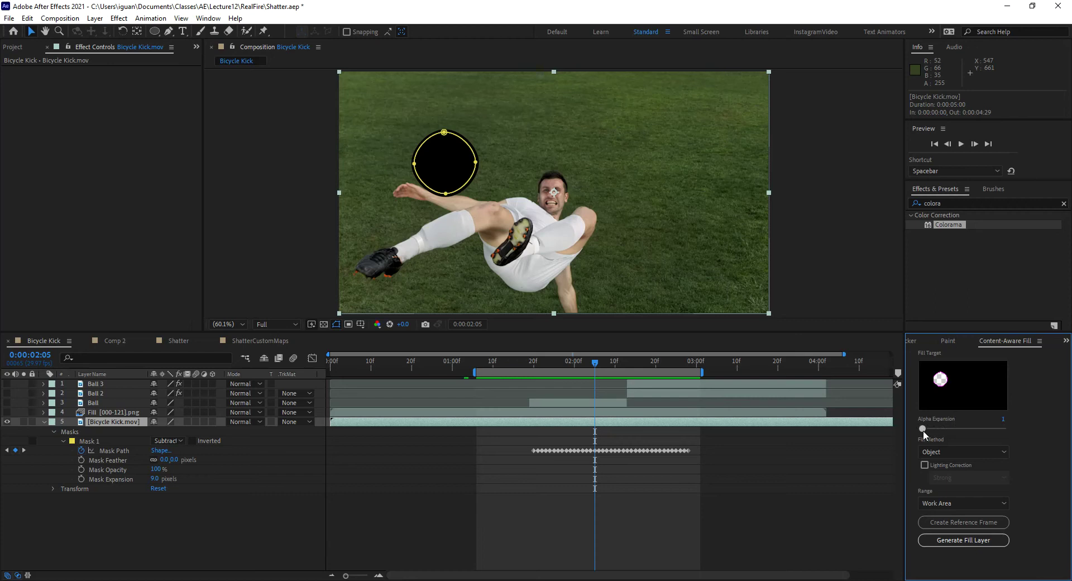
{"action": "left_click", "coordinate": [988, 540]}
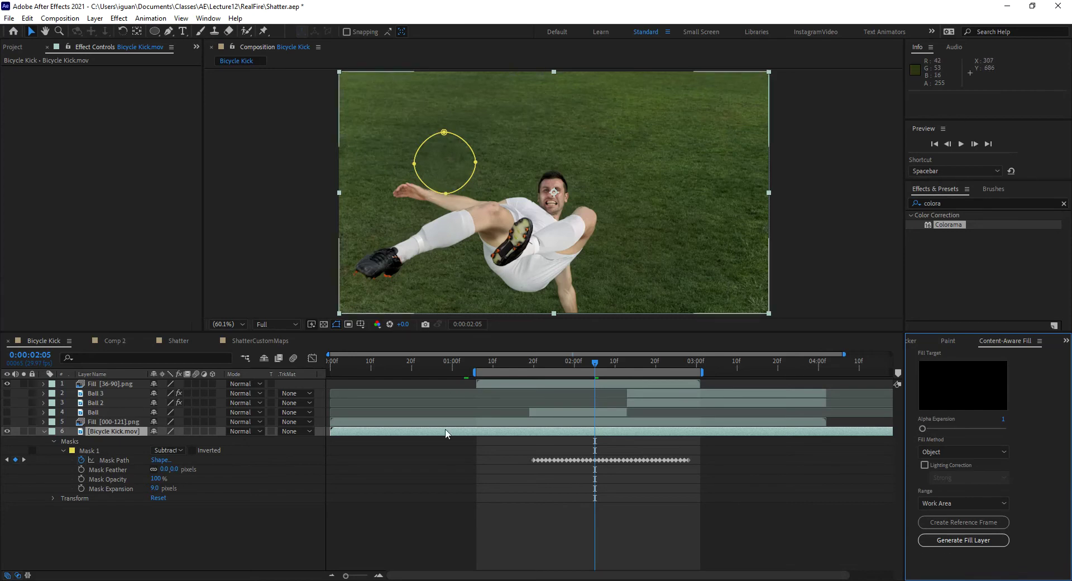
- Show Ball, place the new Fill [36-90].png beneath it, and return to 0:00:01:29
{"action": "left_click", "coordinate": [6, 412]}
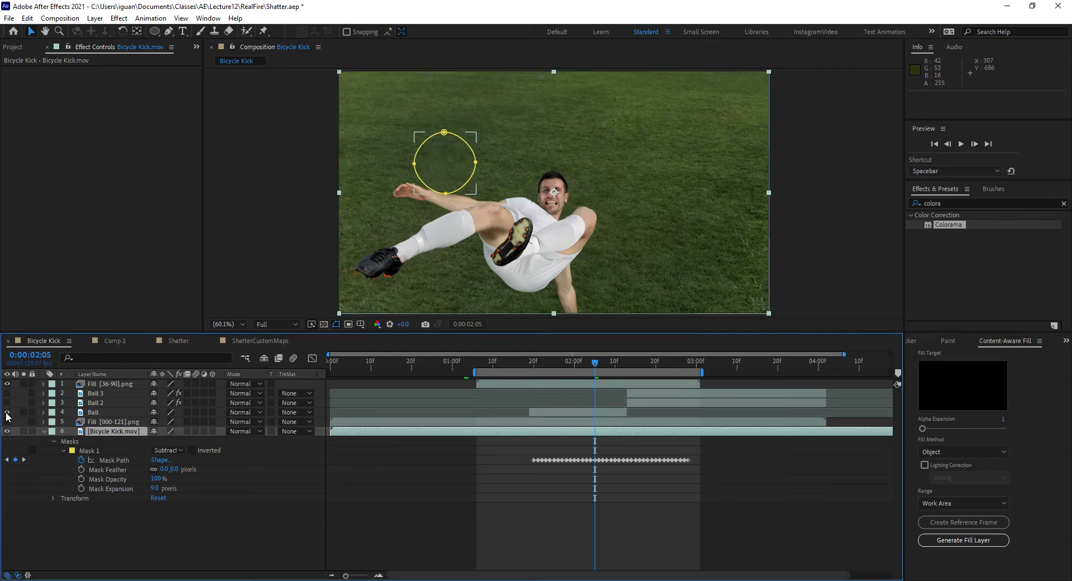
{"action": "left_click", "coordinate": [111, 383]}
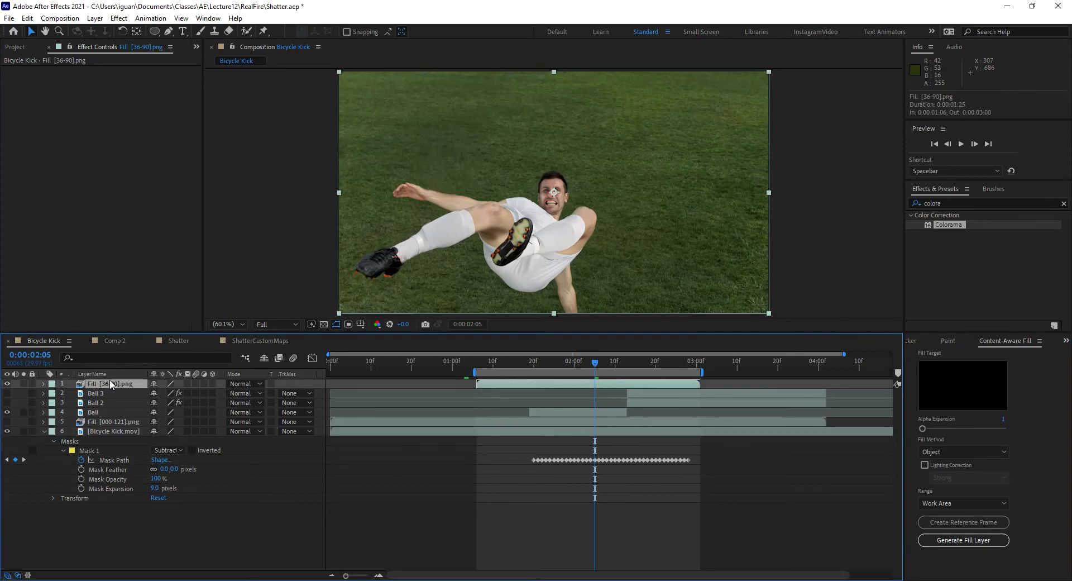
{"action": "left_click_drag", "start_coordinate": [111, 384], "coordinate": [102, 417]}
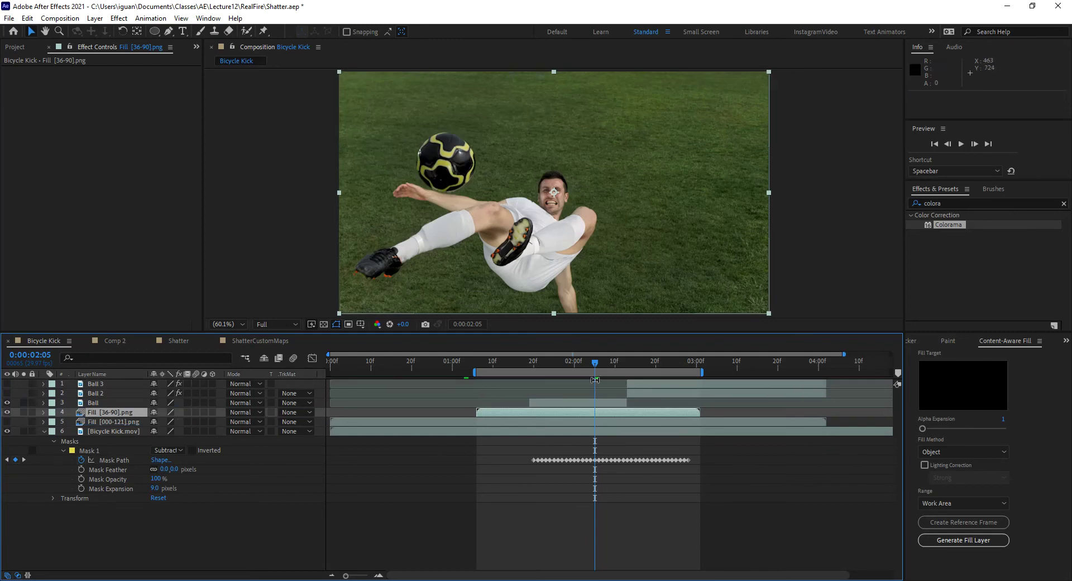
{"action": "left_click_drag", "start_coordinate": [595, 363], "coordinate": [601, 364]}
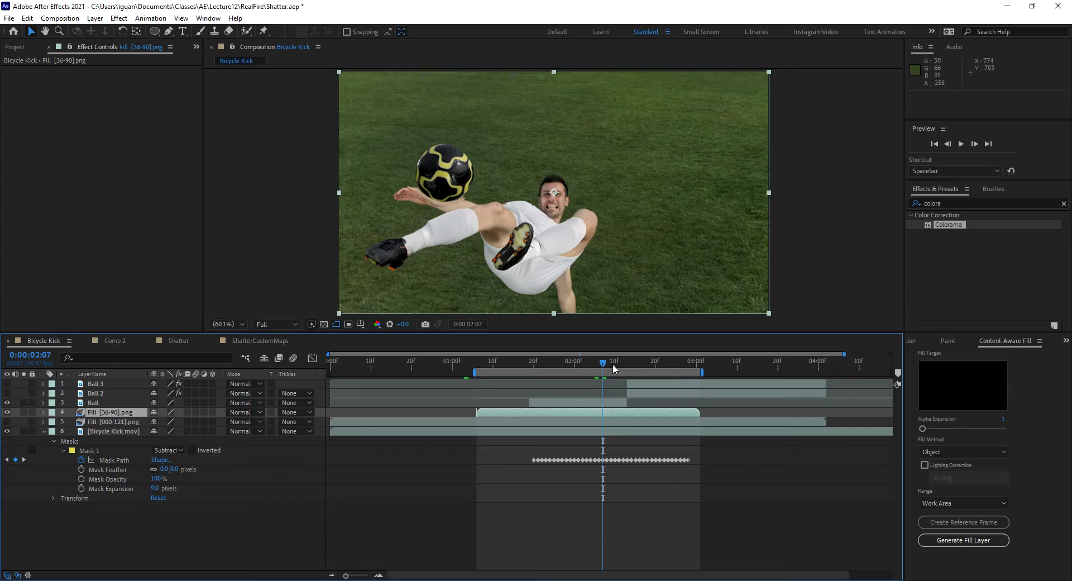
{"action": "left_click_drag", "start_coordinate": [612, 366], "coordinate": [561, 362]}
- Turn Ball 3 and Ball 2 back on and preview the shards shattering over the grass
{"action": "key", "text": "space"}
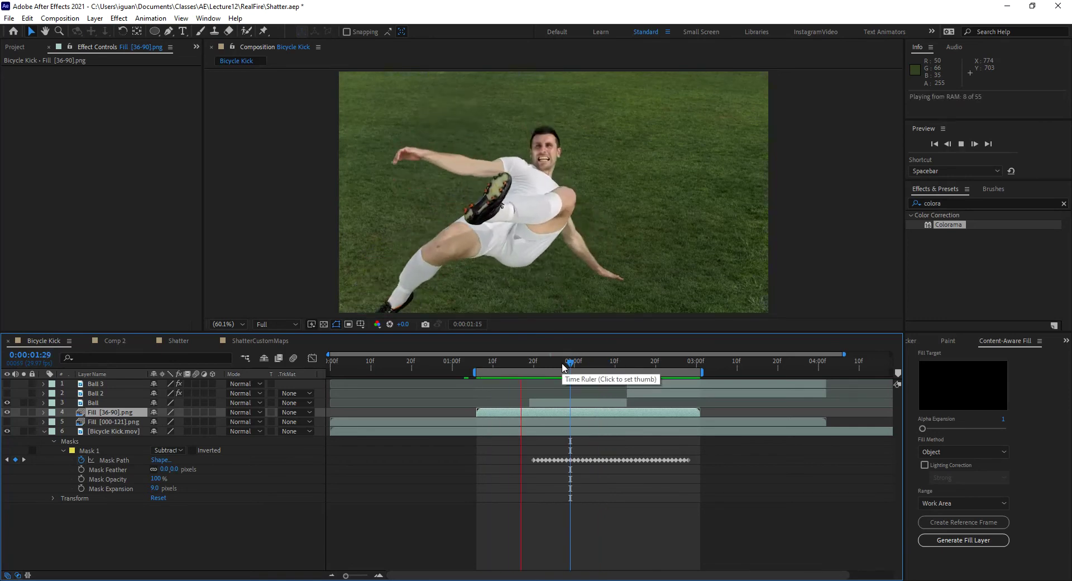
{"action": "key", "text": "space"}
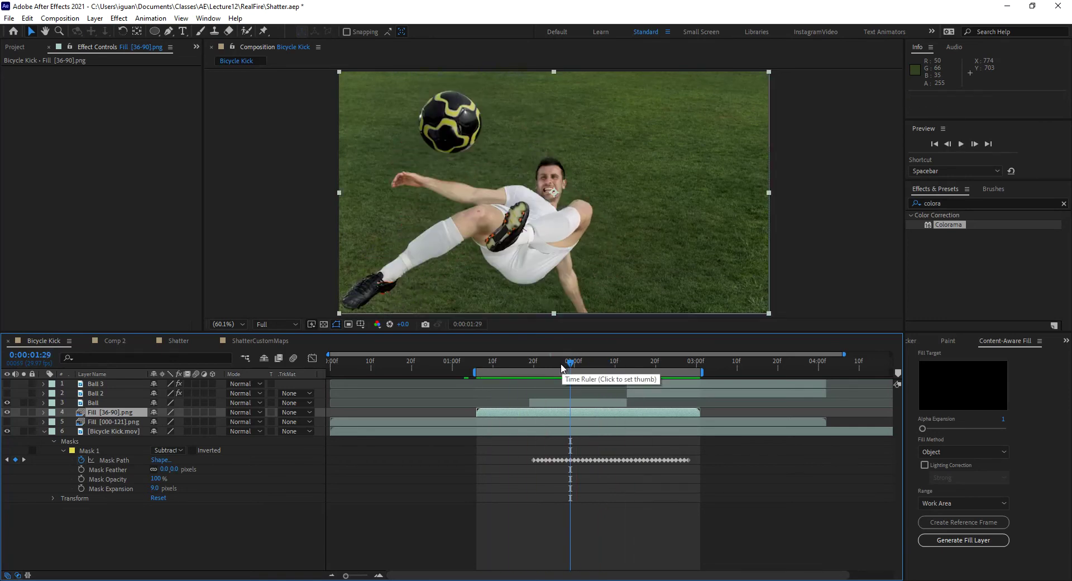
{"action": "left_click_drag", "start_coordinate": [7, 384], "coordinate": [7, 400]}
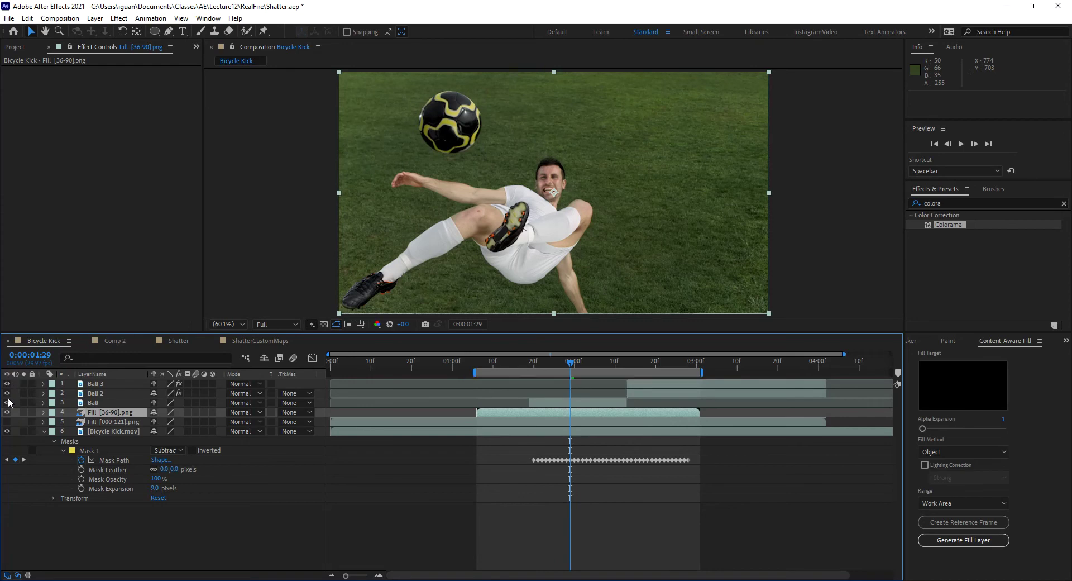
{"action": "key", "text": "space"}
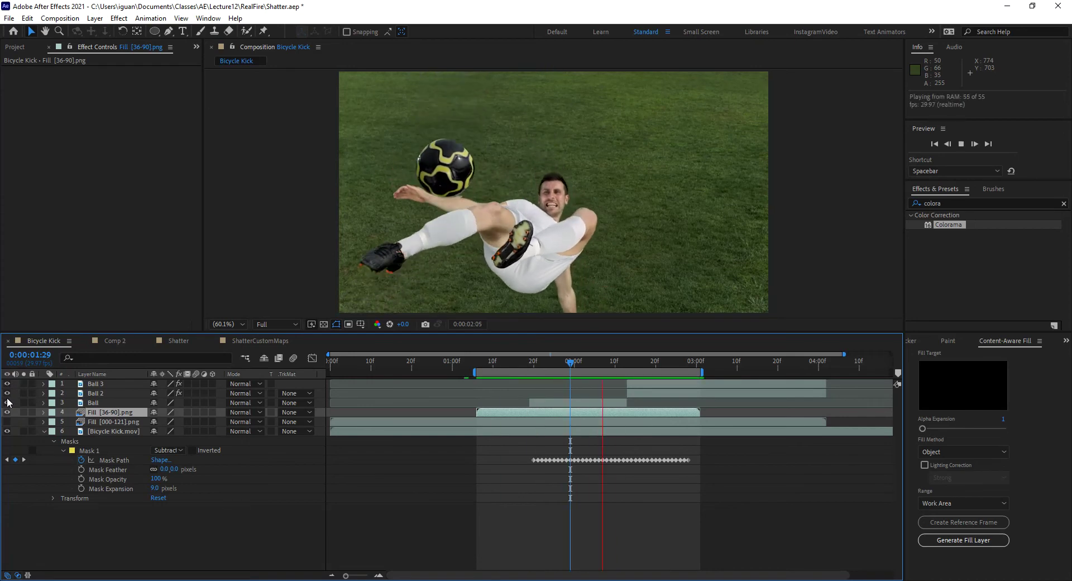
{"action": "key", "text": "space"}
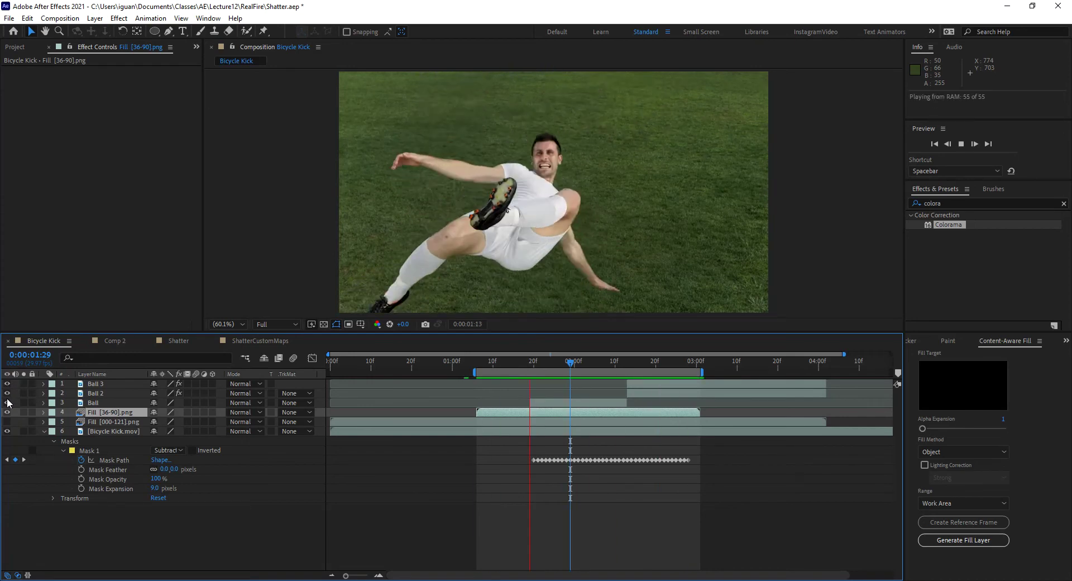
{"action": "key", "text": "space"}
{"action": "key", "text": "space"}
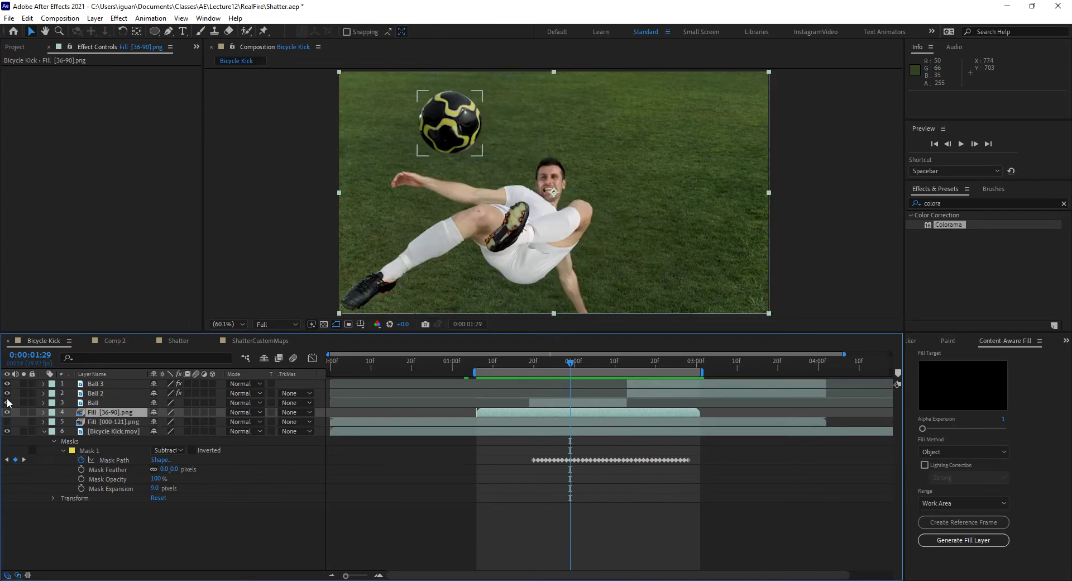
{"action": "key", "text": "space"}
{"action": "left_click_drag", "start_coordinate": [570, 362], "coordinate": [599, 367]}
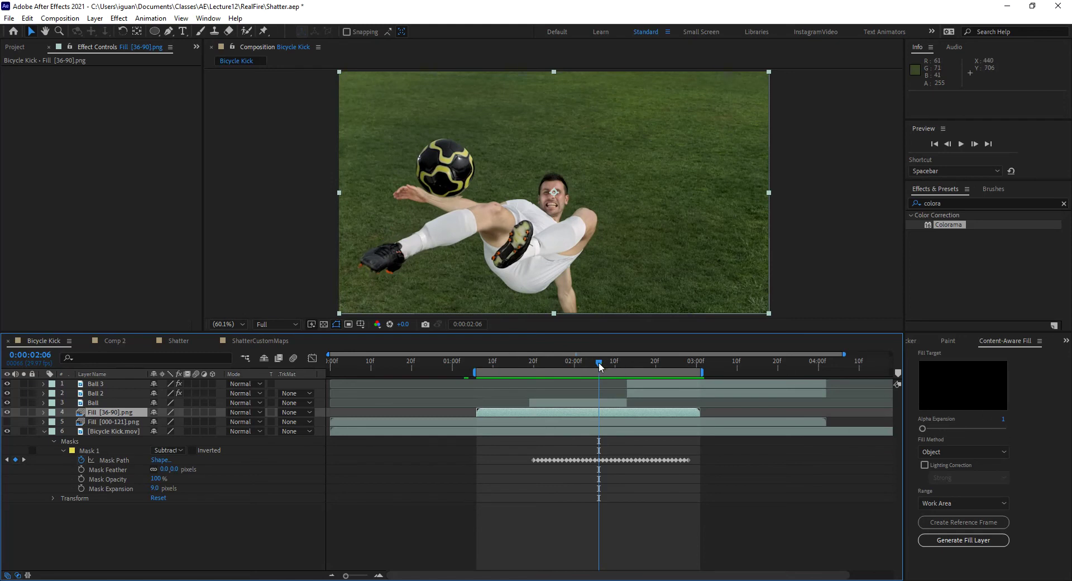
{"action": "left_click_drag", "start_coordinate": [599, 362], "coordinate": [570, 364]}
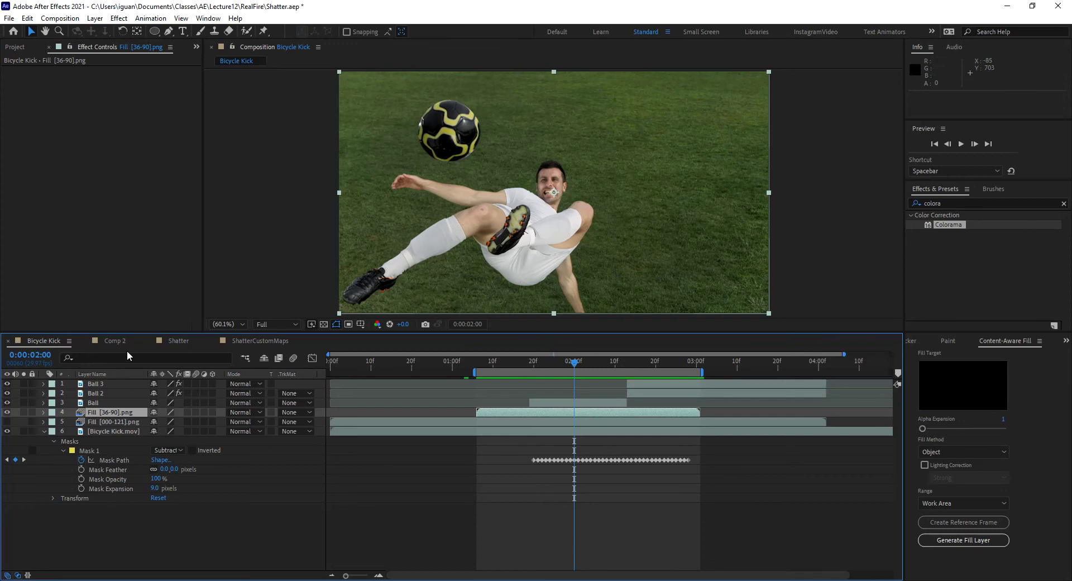
- Switch to Comp 2, then the Shatter composition, and rewind to the start
{"action": "left_click", "coordinate": [107, 341]}
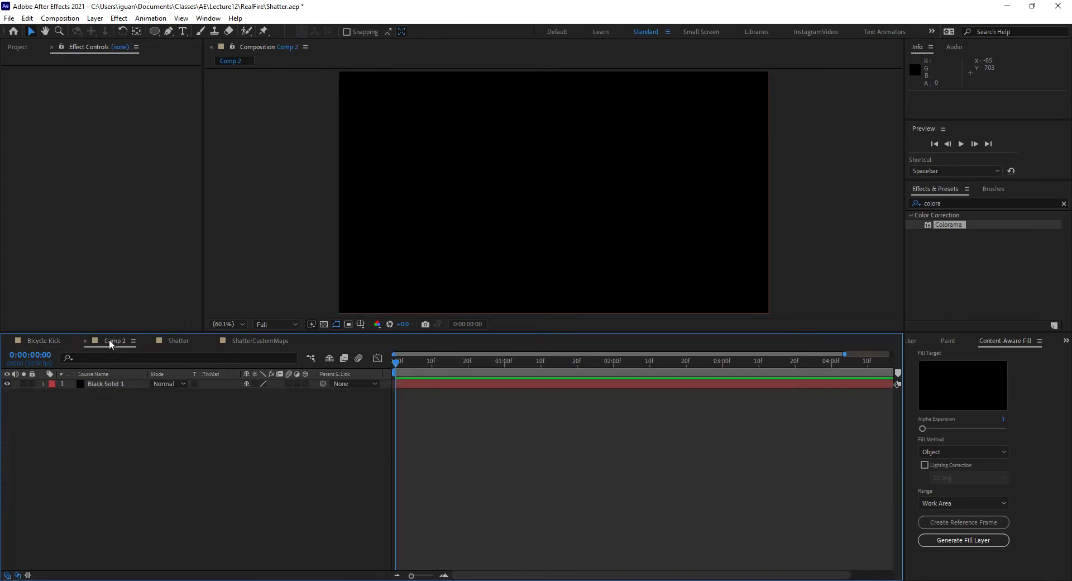
{"action": "left_click", "coordinate": [176, 340]}
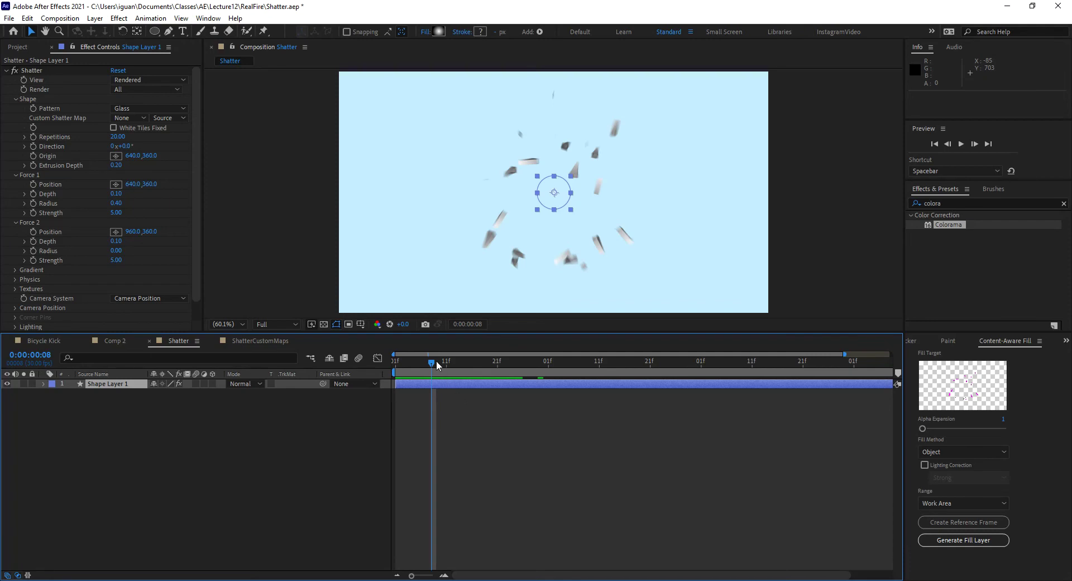
{"action": "left_click_drag", "start_coordinate": [431, 361], "coordinate": [370, 374]}
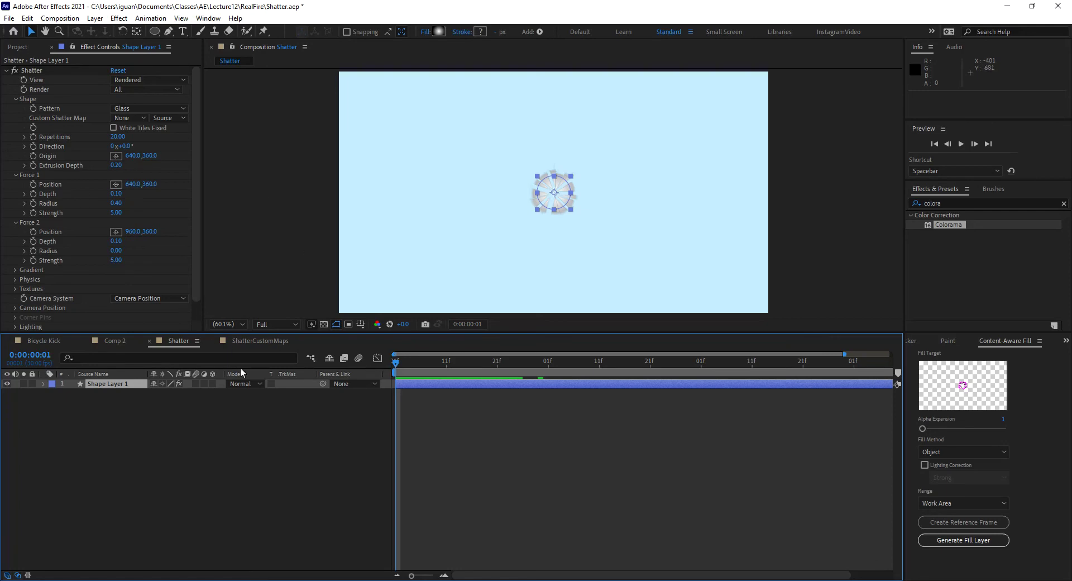
- Turn off and collapse Shape Layer 1's Shatter effect, then preview the whole ball animating
{"action": "left_click", "coordinate": [15, 71]}
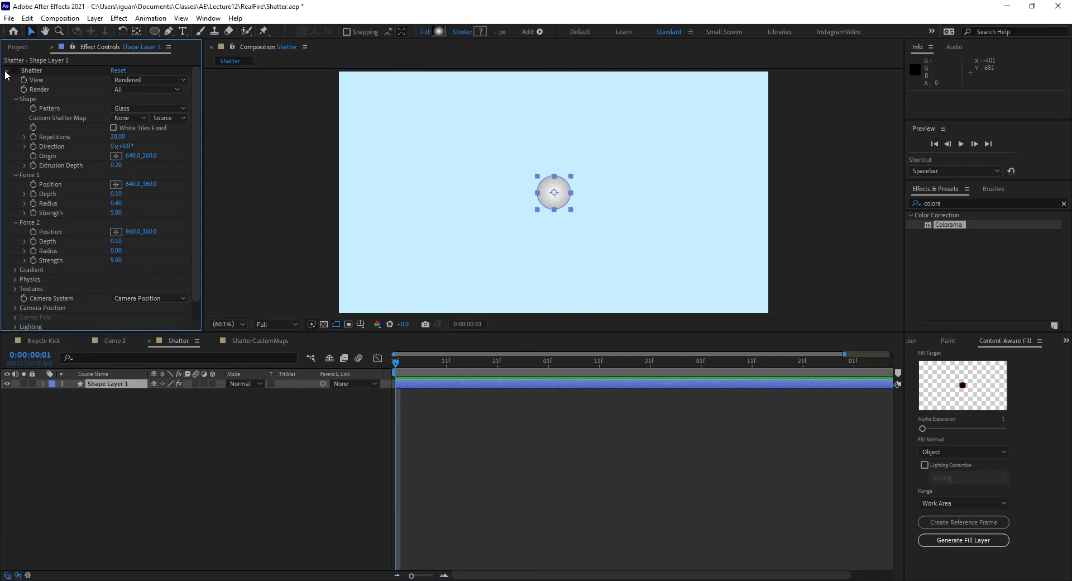
{"action": "left_click", "coordinate": [7, 71]}
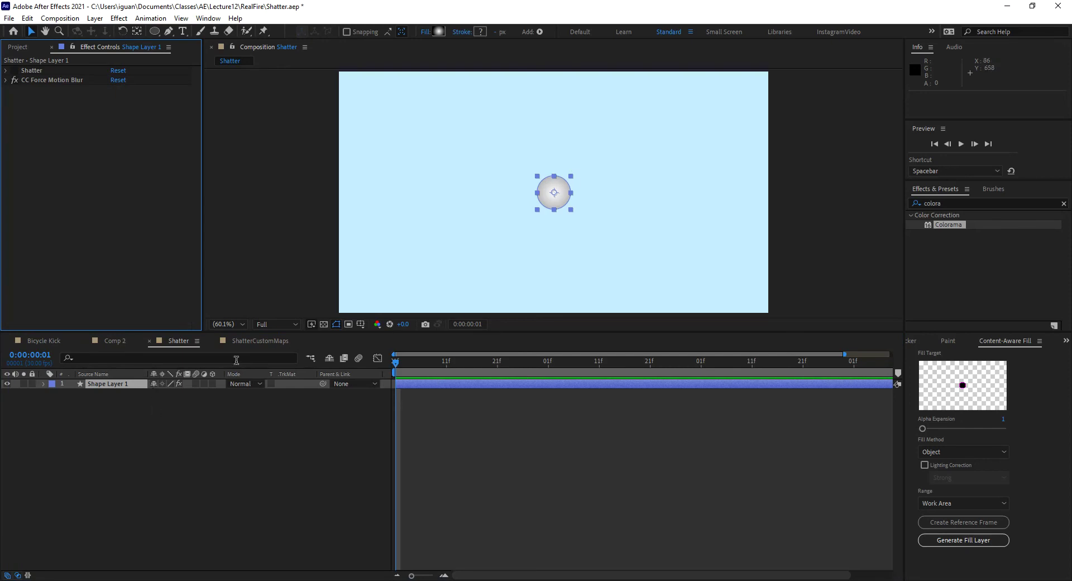
{"action": "left_click_drag", "start_coordinate": [411, 371], "coordinate": [369, 370]}
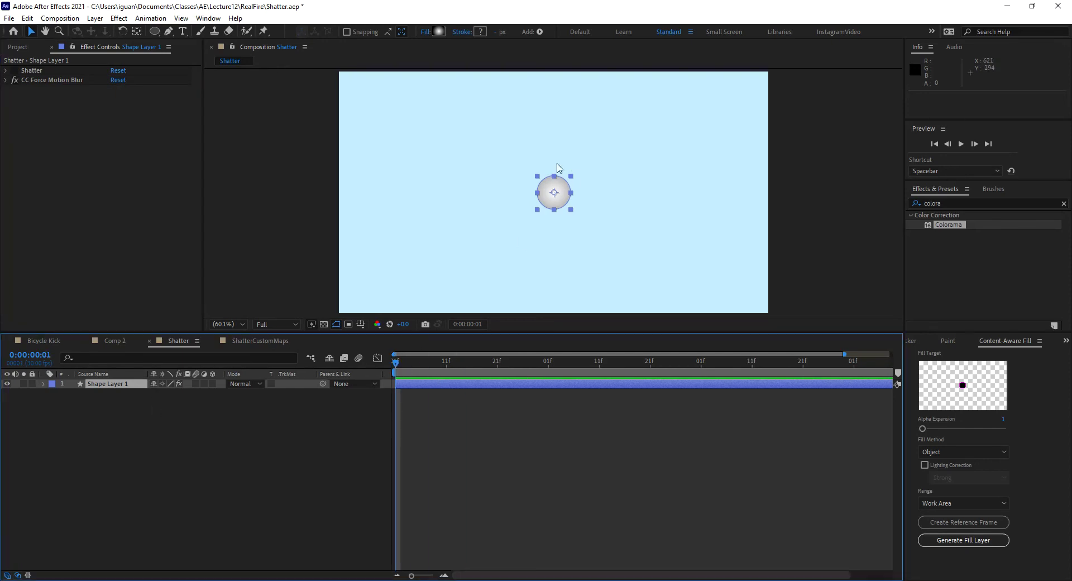
{"action": "left_click", "coordinate": [317, 505]}
{"action": "key", "text": "space"}
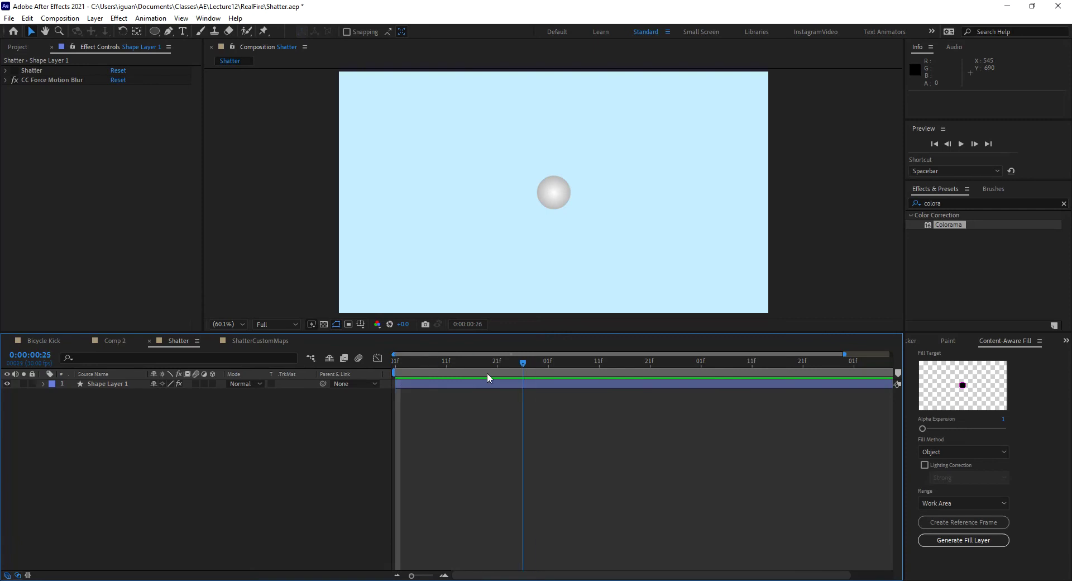
{"action": "key", "text": "space"}
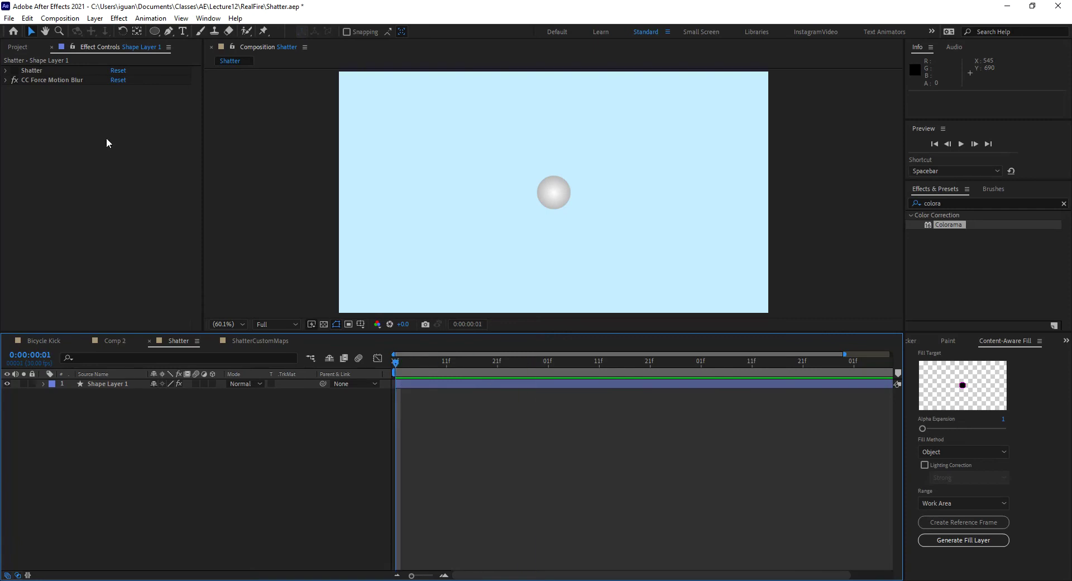
- Re-enable the Shatter effect and reset it to its default settings
{"action": "left_click", "coordinate": [14, 71]}
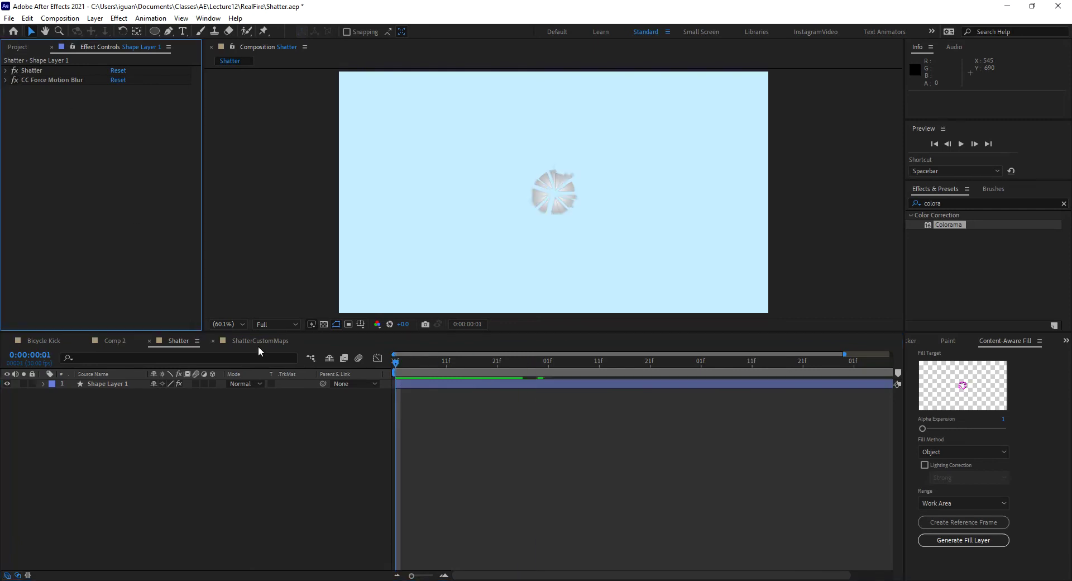
{"action": "left_click", "coordinate": [6, 71]}
{"action": "left_click", "coordinate": [118, 70]}
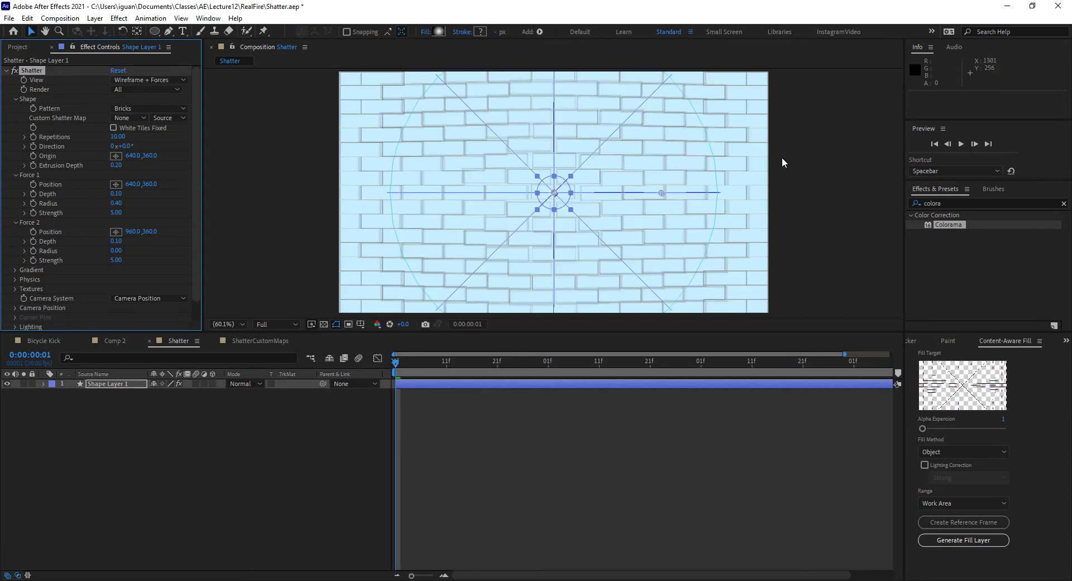
- Search 'shat' in Effects & Presets and scrub through the brick wall bursting apart
{"action": "left_click", "coordinate": [957, 201]}
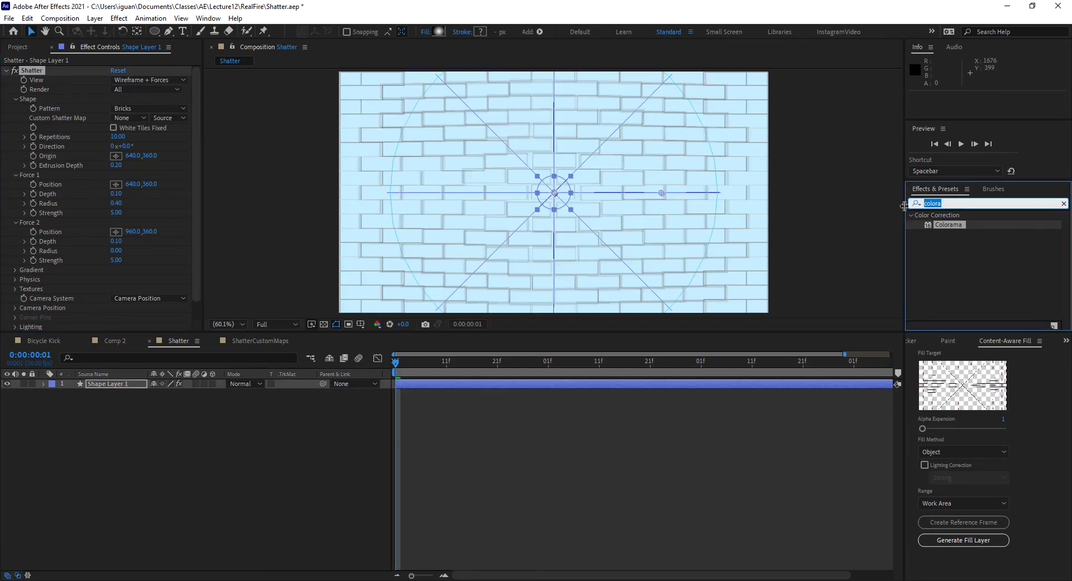
{"action": "key", "text": "BackSpace"}
{"action": "key", "text": "Down"}
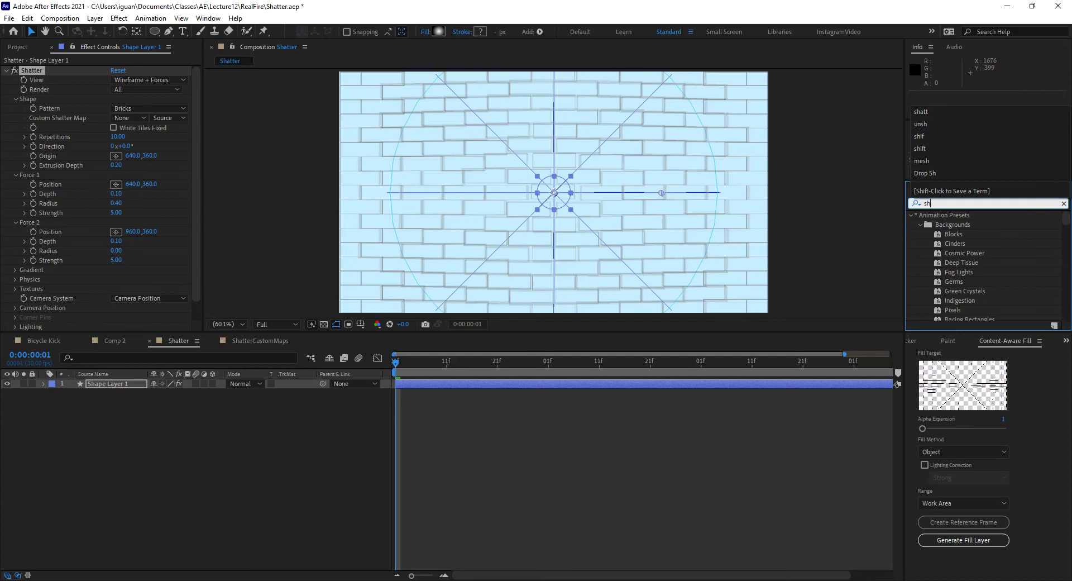
{"action": "type", "text": "shatt"}
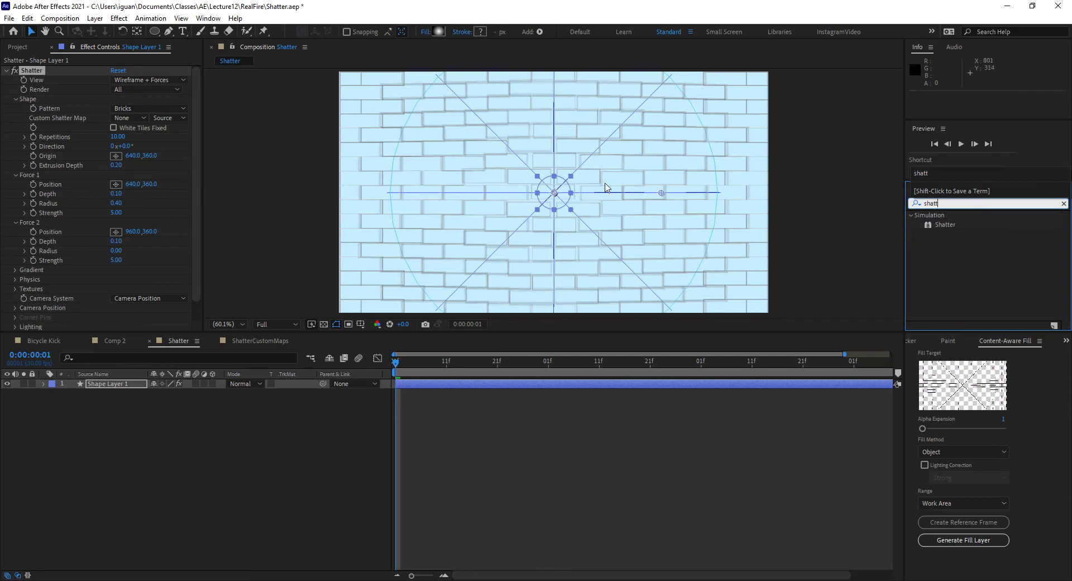
{"action": "left_click", "coordinate": [298, 463]}
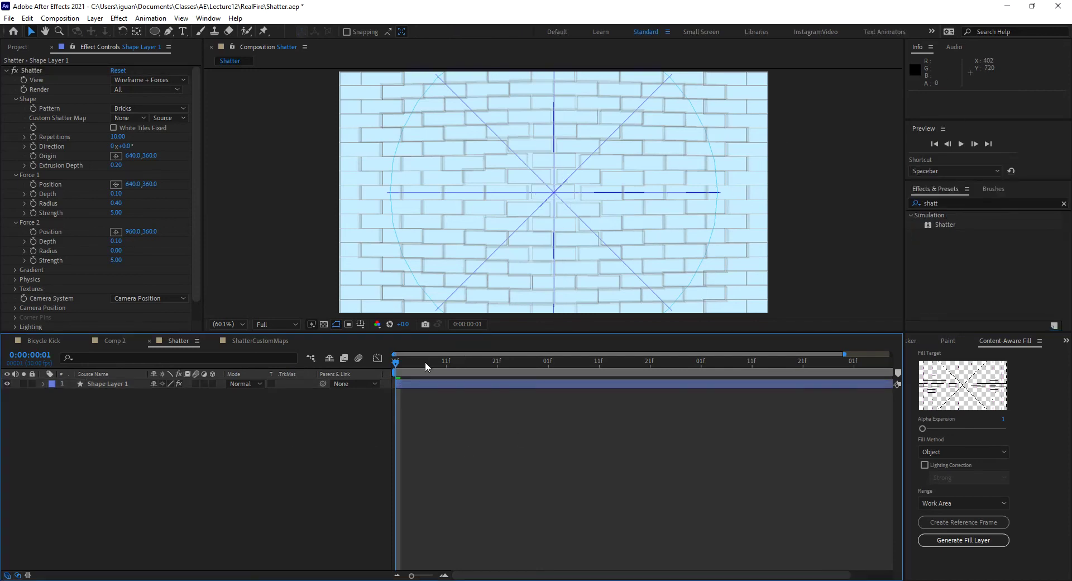
{"action": "mouse_move", "coordinate": [423, 361]}
{"action": "left_mouse_down"}
{"action": "mouse_move", "coordinate": [531, 357]}
{"action": "mouse_move", "coordinate": [386, 360]}
{"action": "mouse_move", "coordinate": [499, 363]}
{"action": "mouse_move", "coordinate": [369, 368]}
{"action": "mouse_move", "coordinate": [489, 369]}
{"action": "mouse_move", "coordinate": [377, 374]}
{"action": "mouse_move", "coordinate": [441, 378]}
{"action": "mouse_move", "coordinate": [370, 375]}
{"action": "mouse_move", "coordinate": [439, 368]}
{"action": "mouse_move", "coordinate": [402, 363]}
{"action": "left_mouse_up"}
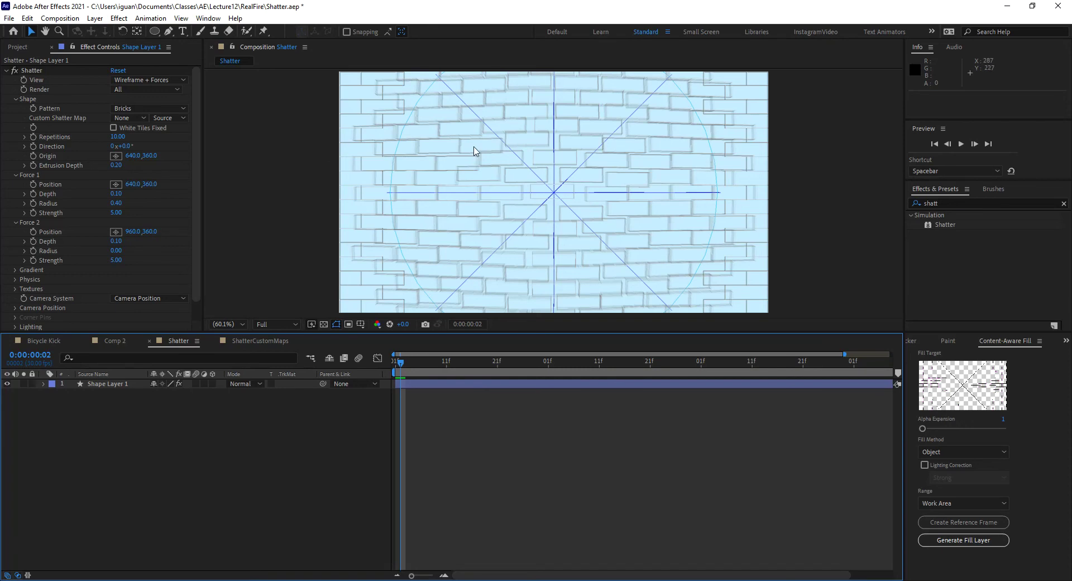
- Switch Shatter's View from Wireframe + Forces to Rendered and scrub to see the circle break into bricks
{"action": "left_click", "coordinate": [151, 80]}
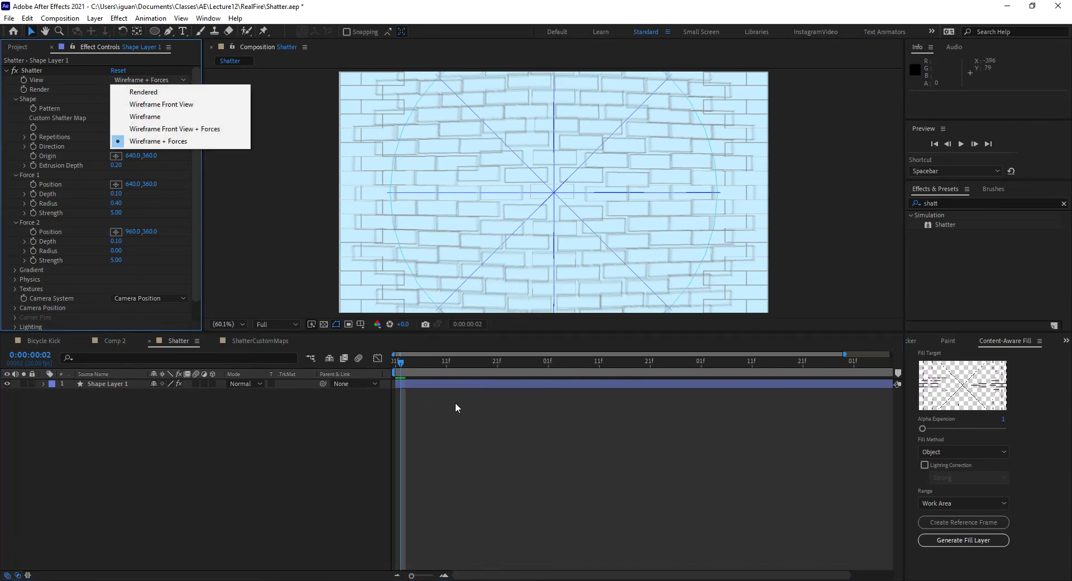
{"action": "mouse_move", "coordinate": [400, 360]}
{"action": "left_mouse_down"}
{"action": "mouse_move", "coordinate": [458, 366]}
{"action": "mouse_move", "coordinate": [387, 362]}
{"action": "left_mouse_up"}
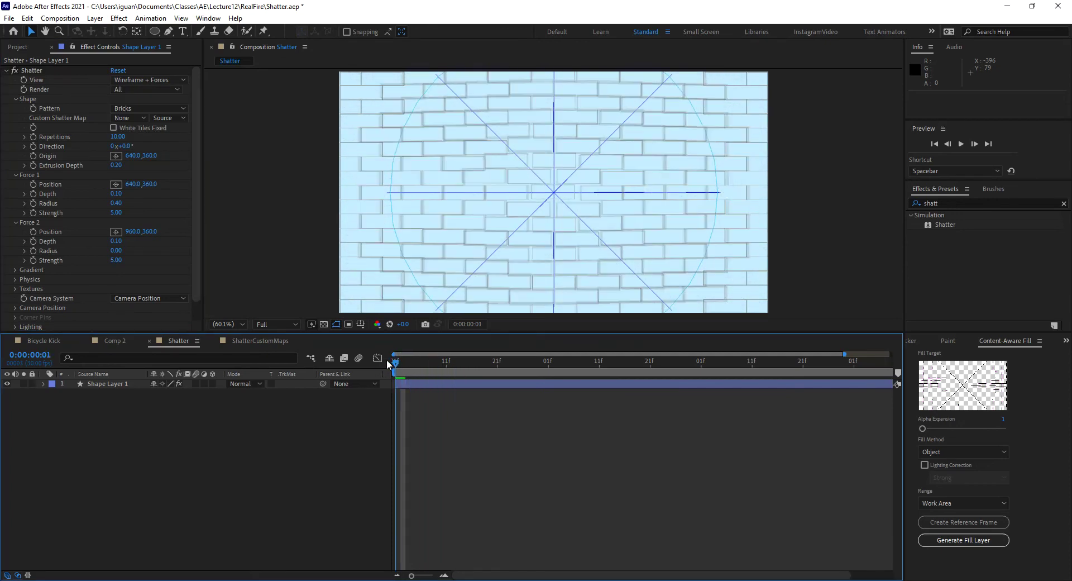
{"action": "left_click", "coordinate": [132, 79]}
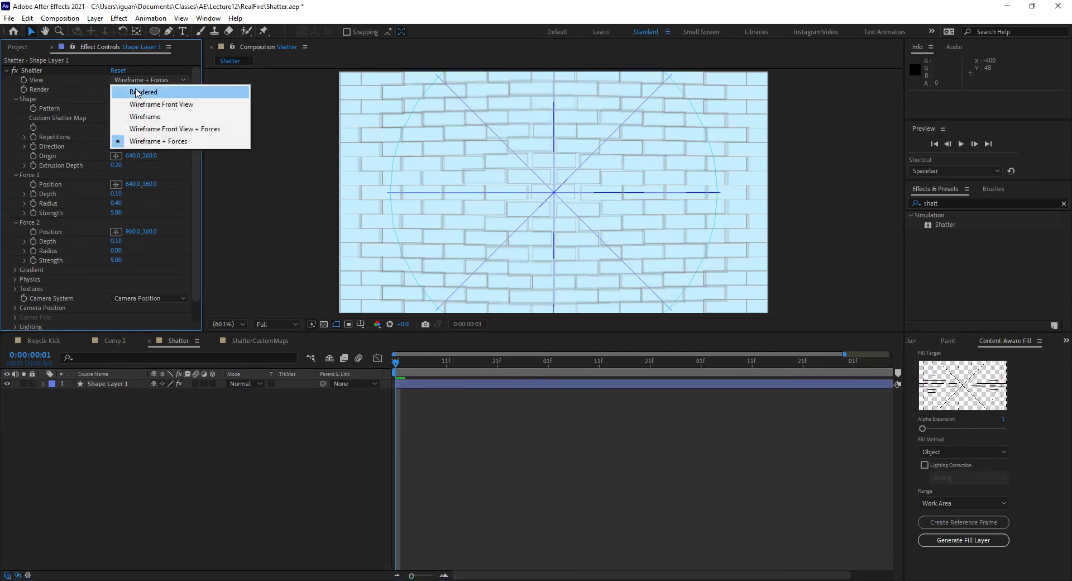
{"action": "left_click", "coordinate": [137, 91]}
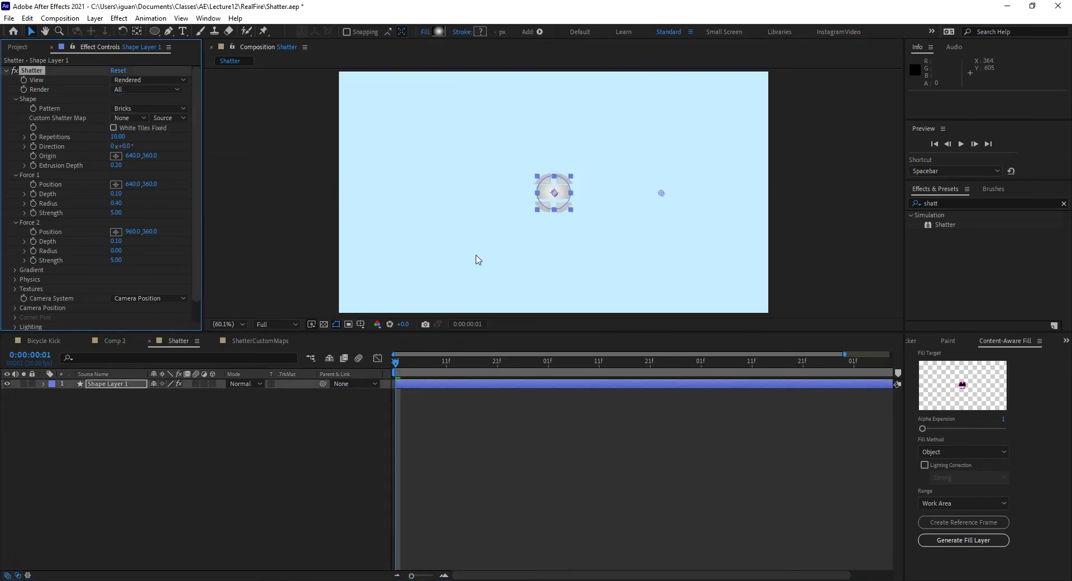
{"action": "mouse_move", "coordinate": [404, 368]}
{"action": "left_mouse_down"}
{"action": "mouse_move", "coordinate": [443, 363]}
{"action": "mouse_move", "coordinate": [367, 361]}
{"action": "mouse_move", "coordinate": [440, 362]}
{"action": "mouse_move", "coordinate": [404, 363]}
{"action": "left_mouse_up"}
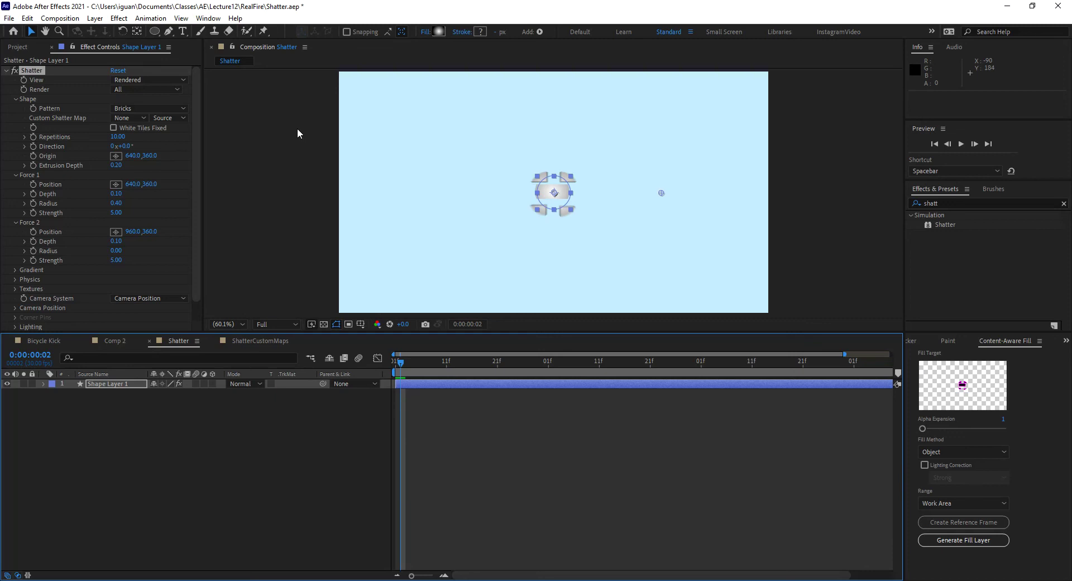
- Try the Carpenter's Wheel, Chevrons, Crescents and Eggs patterns, then settle on Glass
{"action": "left_click", "coordinate": [148, 109]}
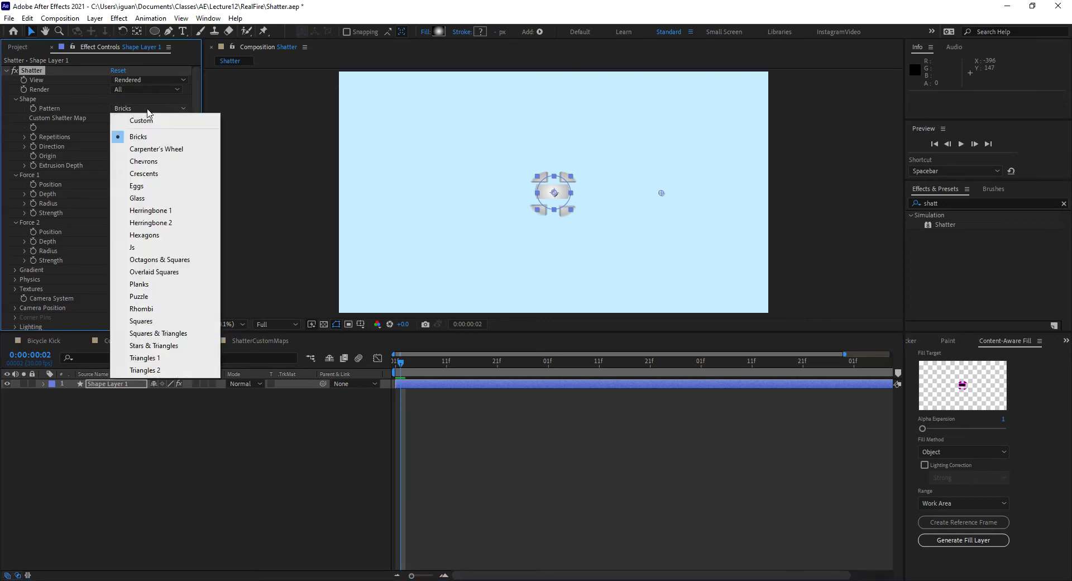
{"action": "left_click", "coordinate": [151, 150]}
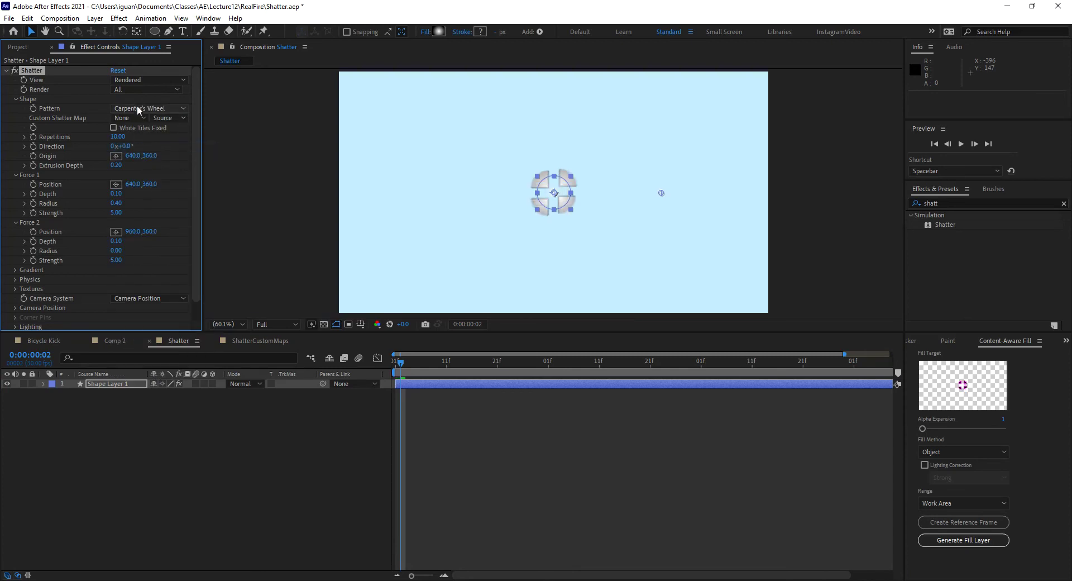
{"action": "left_click", "coordinate": [138, 110]}
{"action": "left_click", "coordinate": [146, 168]}
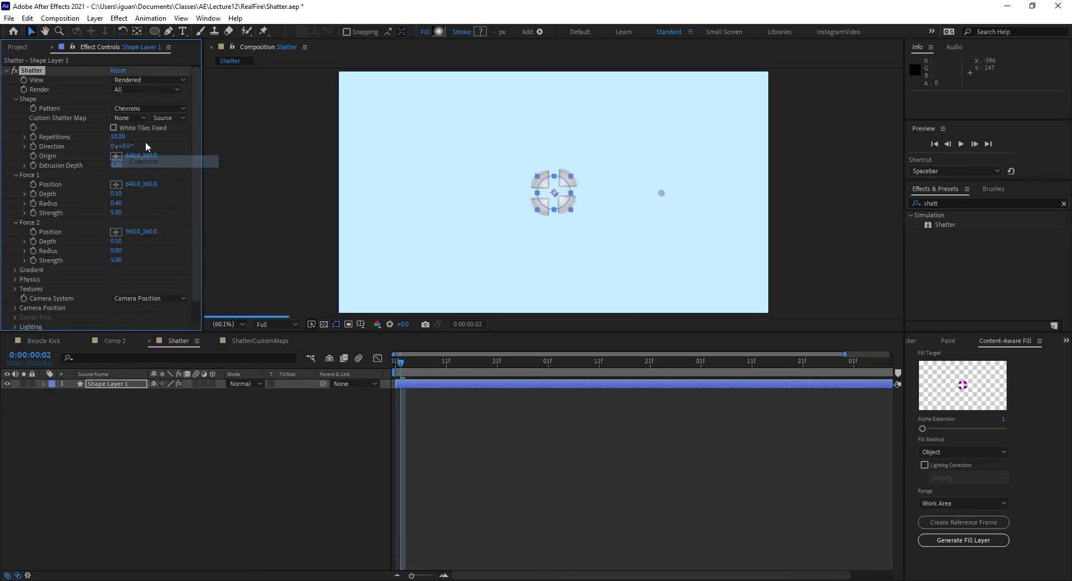
{"action": "left_click", "coordinate": [148, 113]}
{"action": "left_click", "coordinate": [149, 177]}
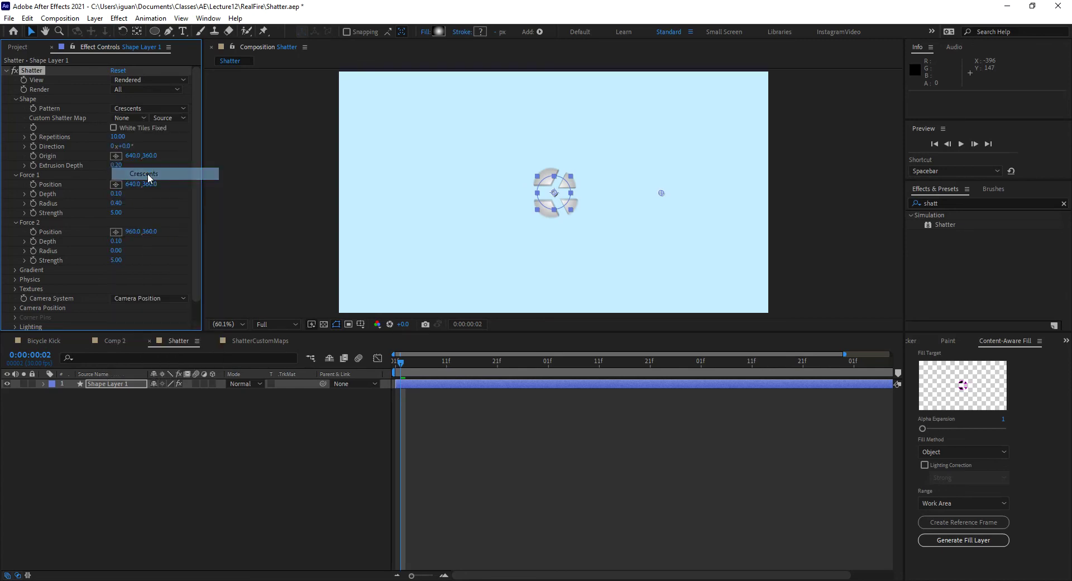
{"action": "left_click", "coordinate": [139, 109]}
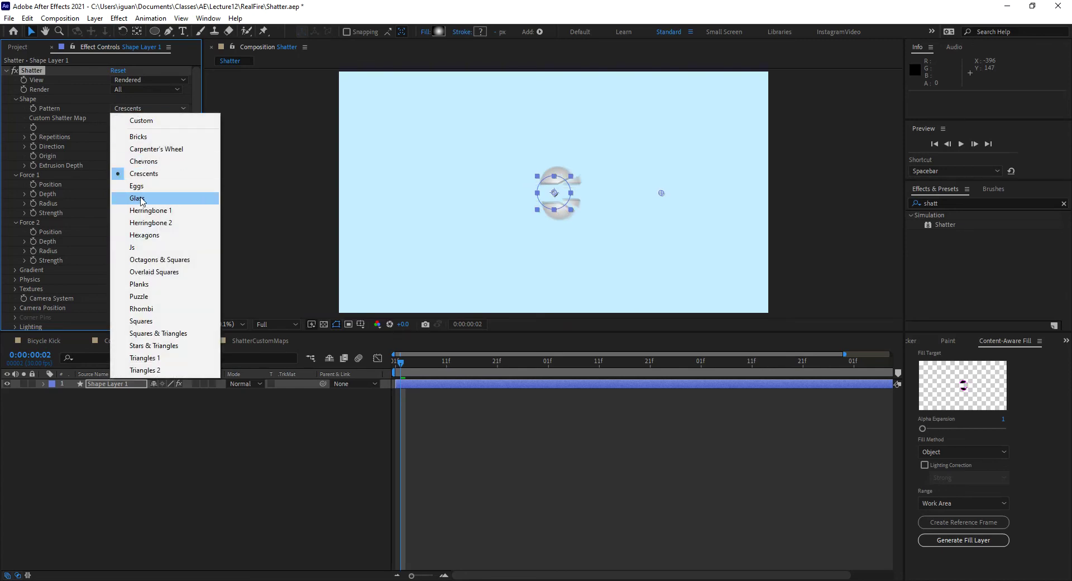
{"action": "left_click", "coordinate": [139, 186]}
{"action": "left_click", "coordinate": [137, 108]}
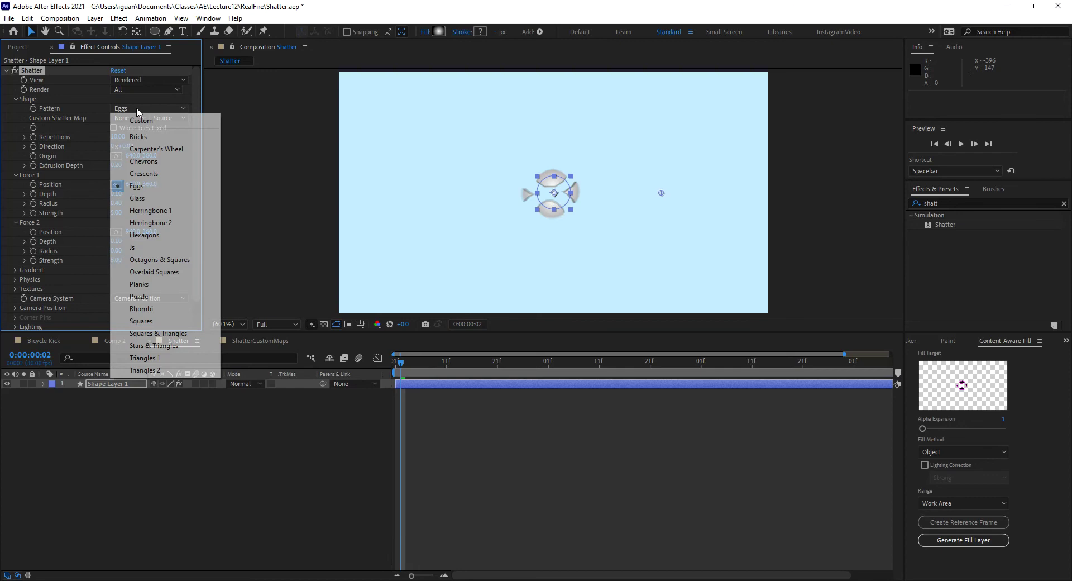
{"action": "left_click", "coordinate": [138, 198]}
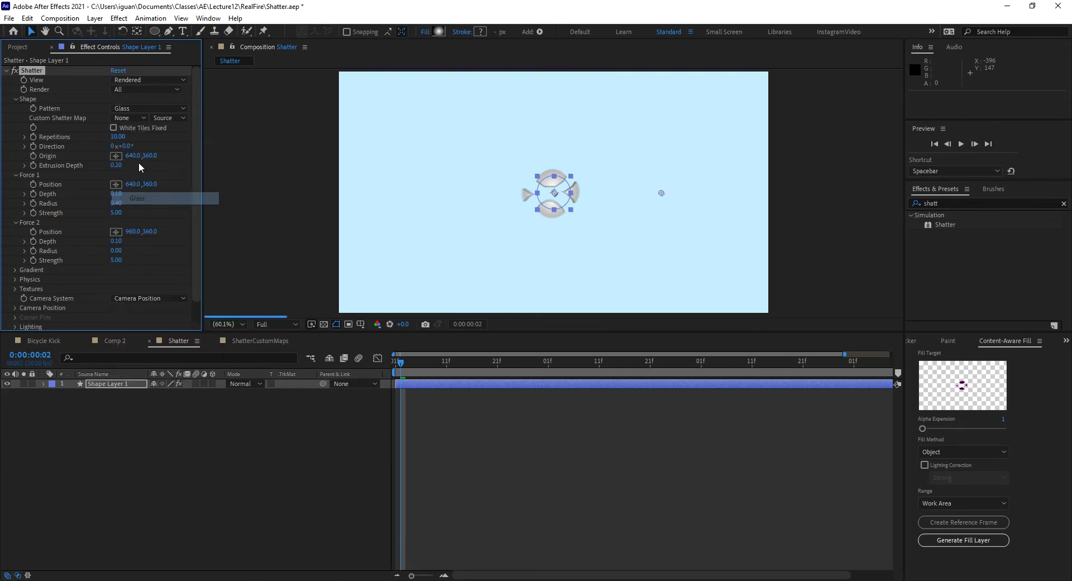
{"action": "left_click", "coordinate": [137, 108]}
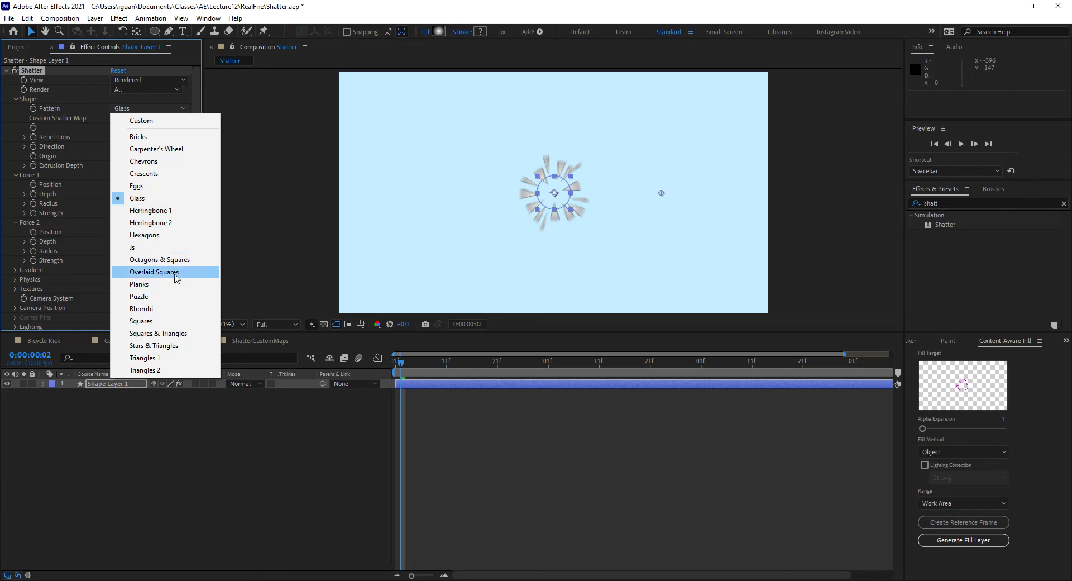
- Keep the Glass pattern and scrub the timeline to watch the shards spread from the centre
{"action": "left_click", "coordinate": [413, 370]}
{"action": "left_click_drag", "start_coordinate": [413, 369], "coordinate": [412, 369]}
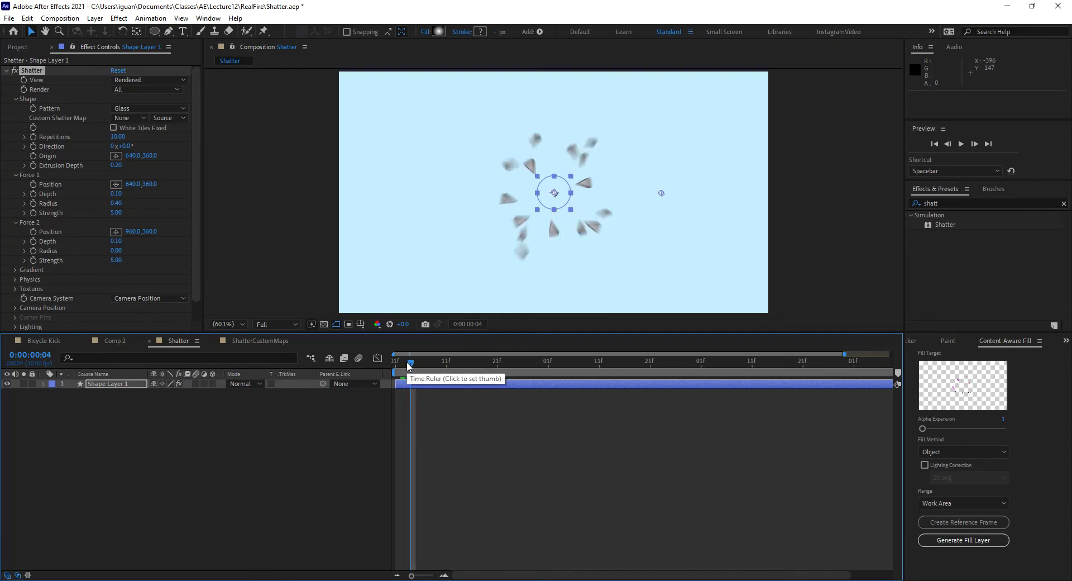
{"action": "left_click", "coordinate": [394, 364]}
{"action": "left_click_drag", "start_coordinate": [394, 367], "coordinate": [400, 366]}
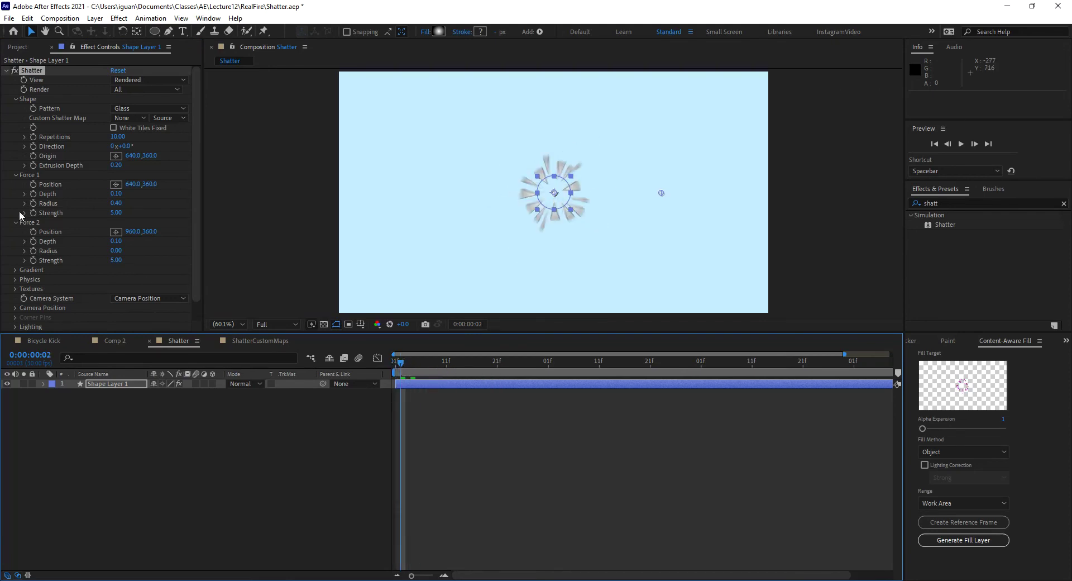
{"action": "scroll", "coordinate": [14, 309], "scroll_direction": "down", "scroll_amount": 1}
- Enable shape-layer motion blur, leave CC Force Motion Blur off, and review the shards at frame 4
{"action": "left_click", "coordinate": [15, 324]}
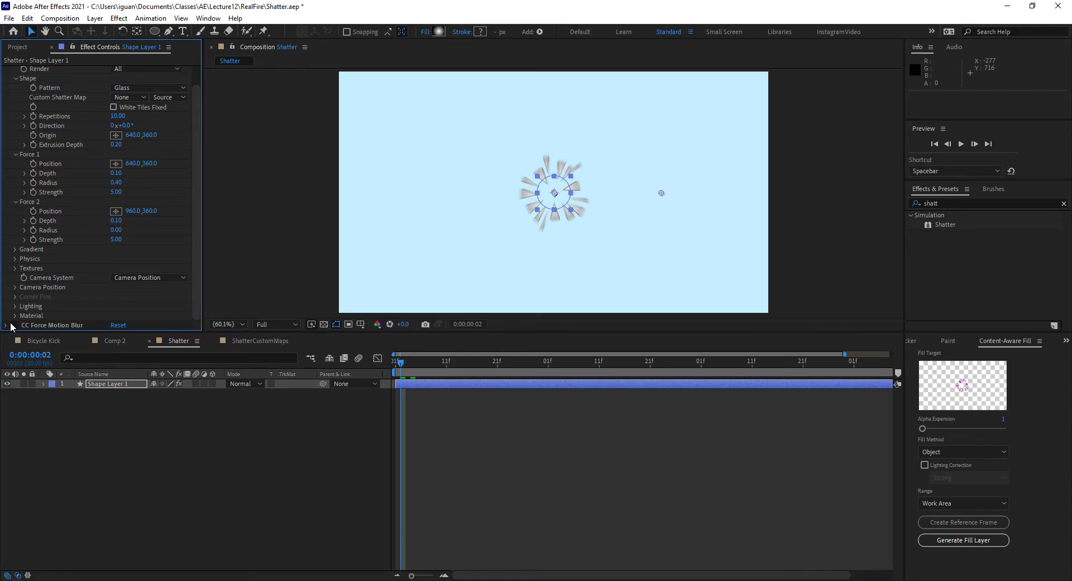
{"action": "left_click_drag", "start_coordinate": [413, 364], "coordinate": [416, 370]}
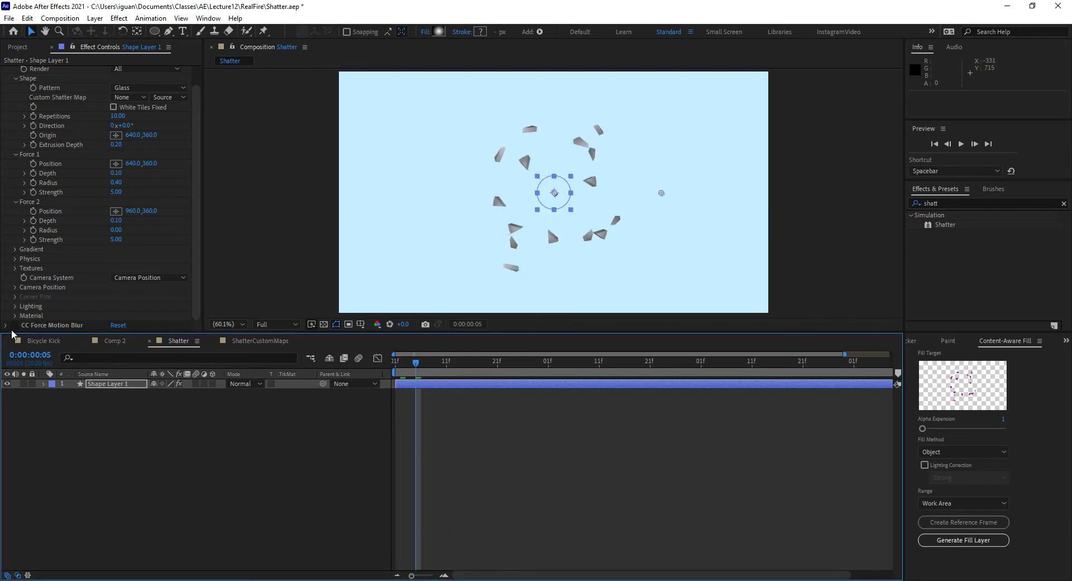
{"action": "left_click", "coordinate": [197, 384]}
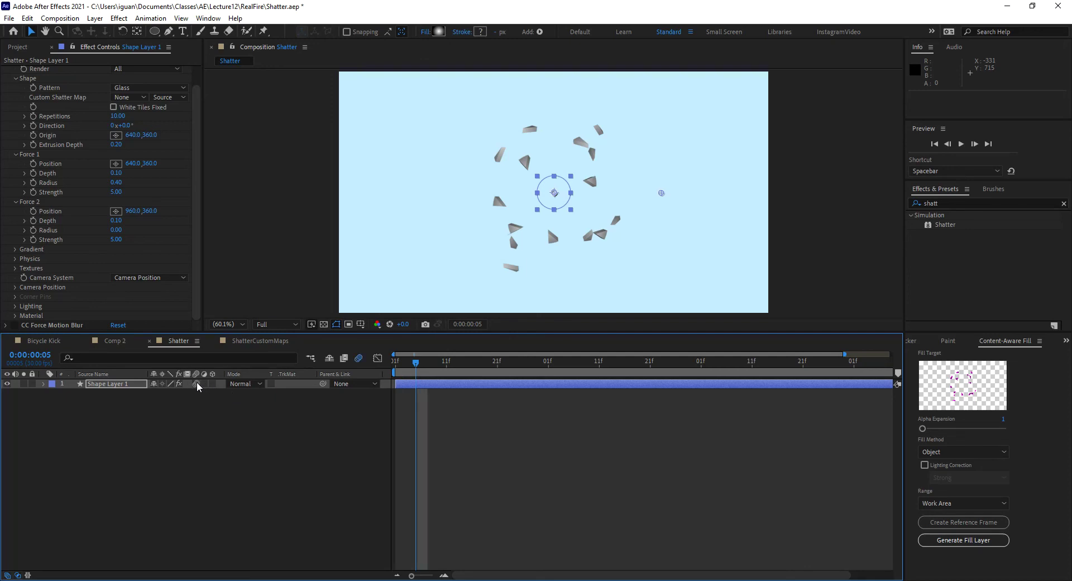
{"action": "left_click", "coordinate": [14, 325]}
{"action": "left_click", "coordinate": [14, 325]}
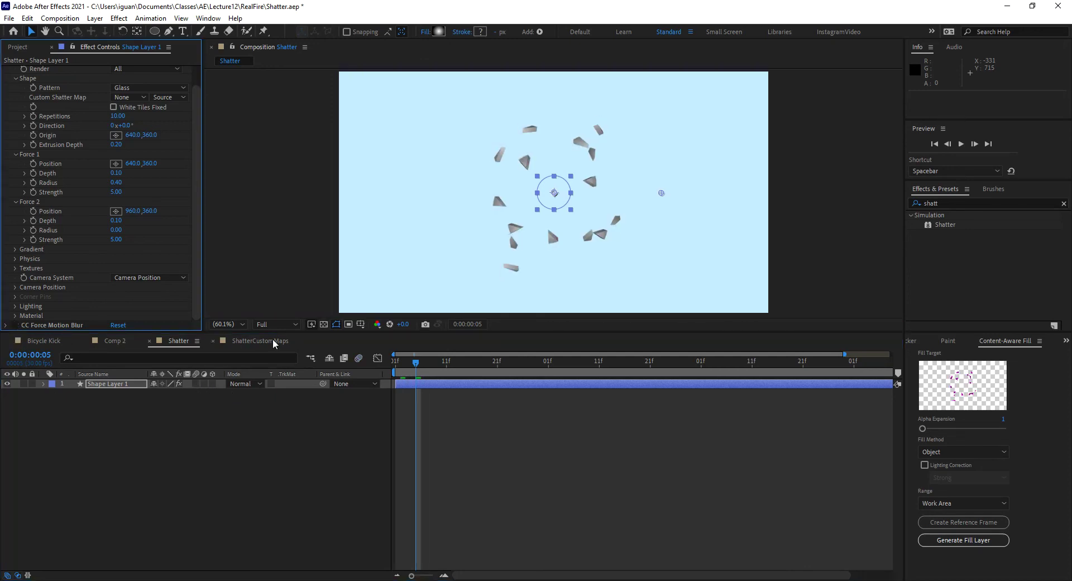
{"action": "left_click", "coordinate": [419, 364]}
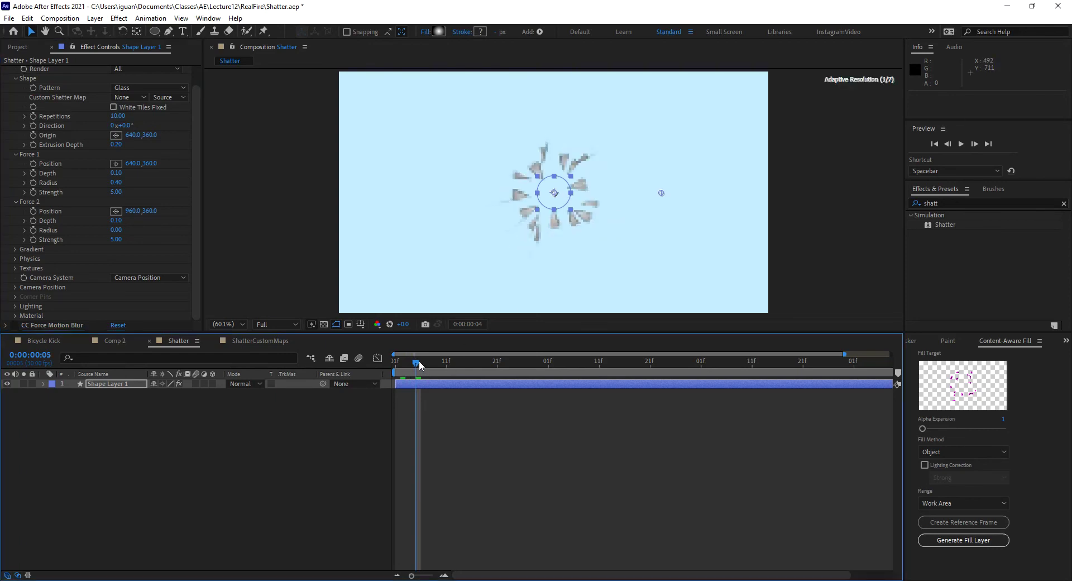
{"action": "mouse_move", "coordinate": [419, 362]}
{"action": "left_mouse_down"}
{"action": "mouse_move", "coordinate": [433, 363]}
{"action": "mouse_move", "coordinate": [411, 362]}
{"action": "left_mouse_up"}
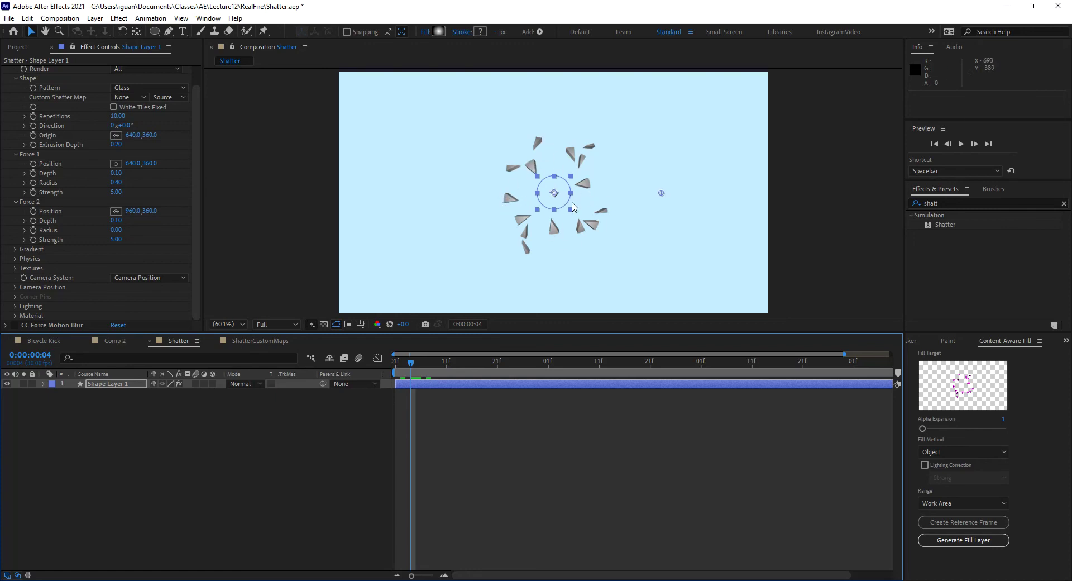
{"action": "mouse_move", "coordinate": [436, 365]}
{"action": "left_mouse_down"}
{"action": "mouse_move", "coordinate": [398, 362]}
{"action": "mouse_move", "coordinate": [415, 361]}
{"action": "left_mouse_up"}
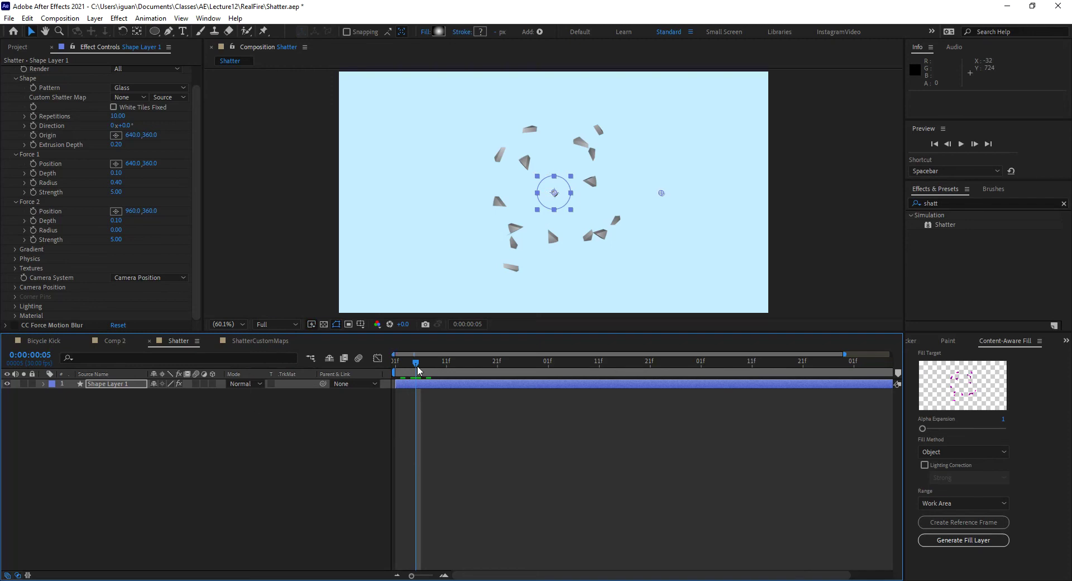
{"action": "left_click_drag", "start_coordinate": [417, 364], "coordinate": [411, 366]}
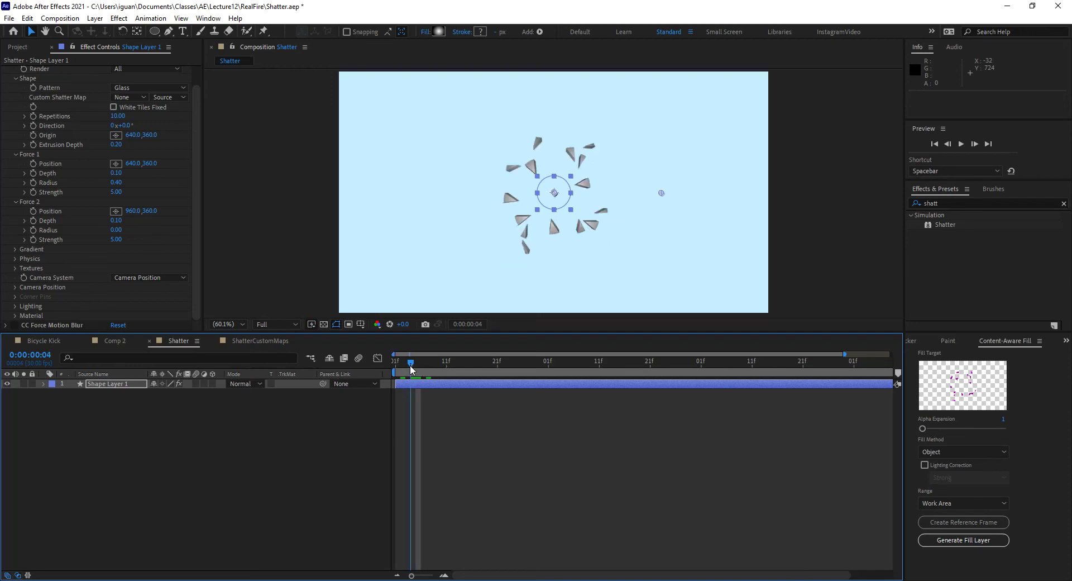
- Open ShatterCustomMaps, confirm Deep Red Solid 1's Shatter pattern is Custom, and select ShatterMap1
{"action": "left_click", "coordinate": [249, 340]}
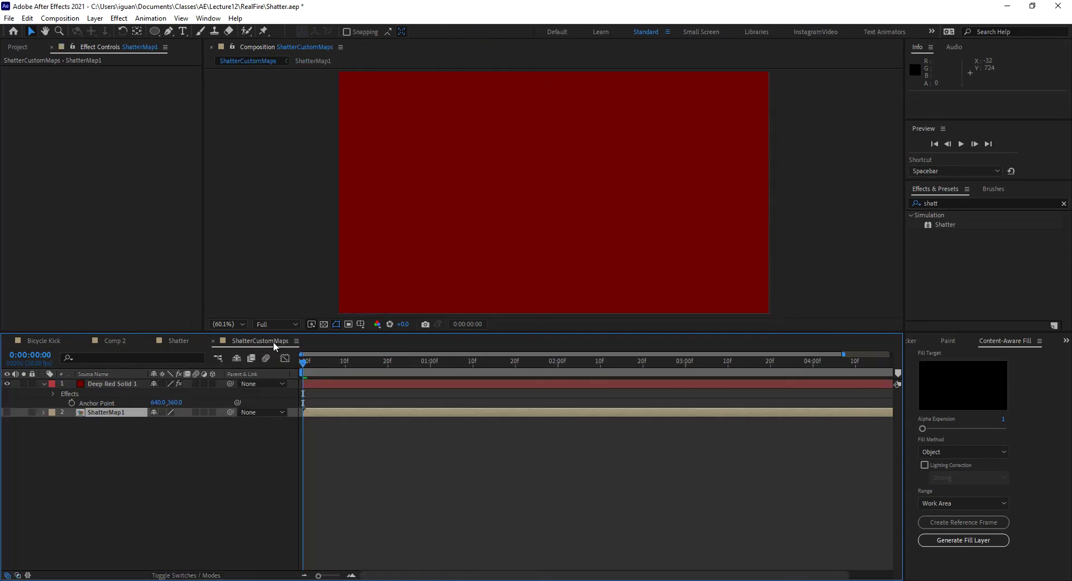
{"action": "left_click", "coordinate": [117, 385]}
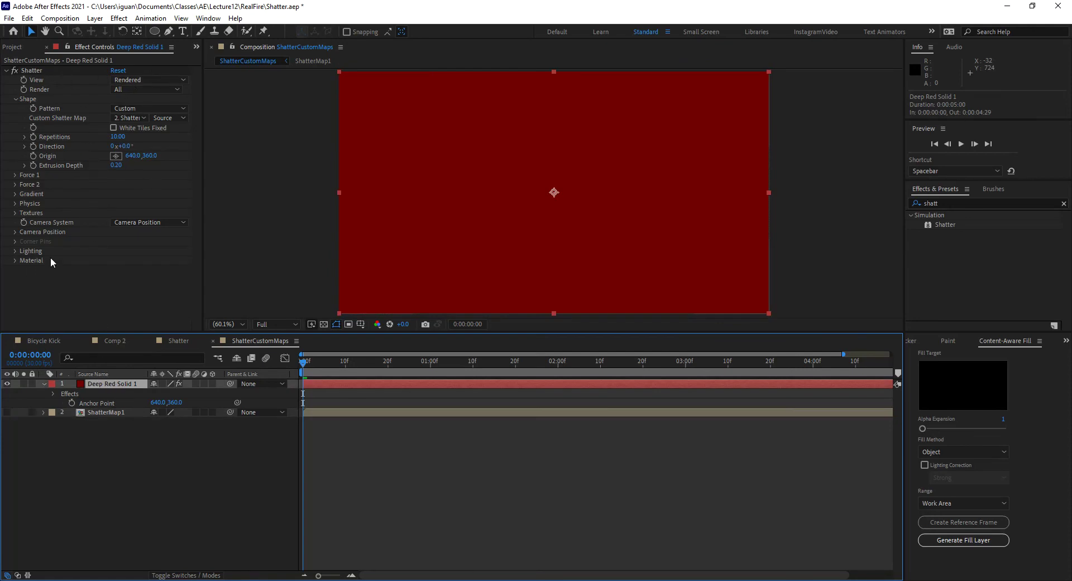
{"action": "left_click", "coordinate": [135, 106]}
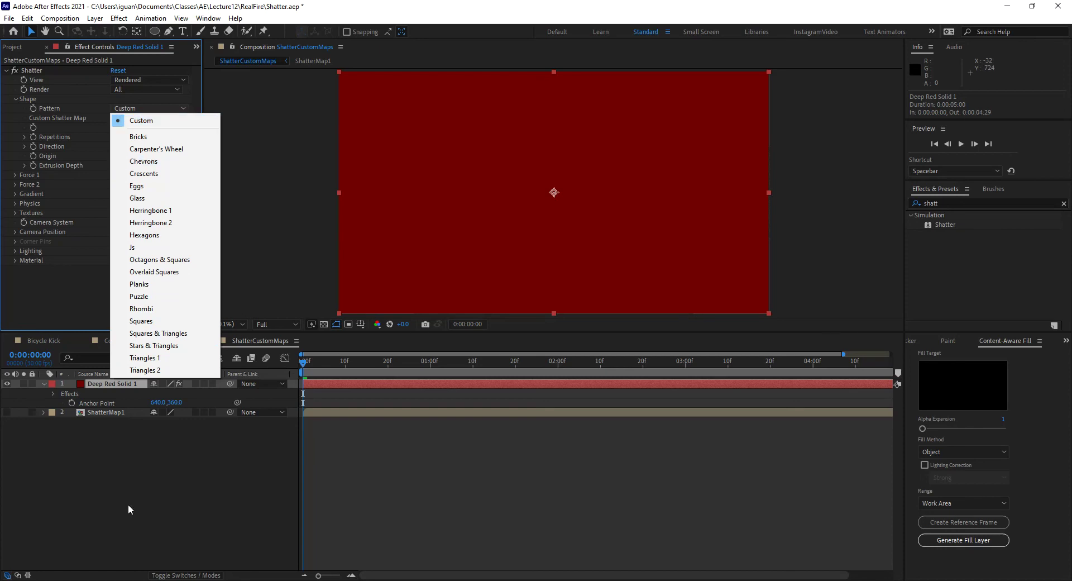
{"action": "left_click", "coordinate": [142, 121]}
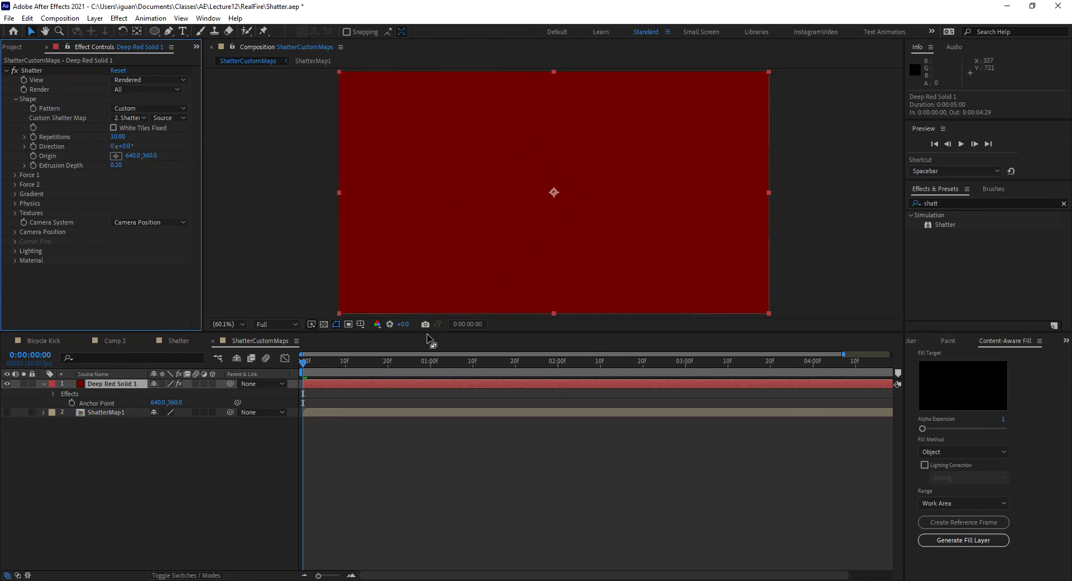
{"action": "left_click", "coordinate": [108, 413]}
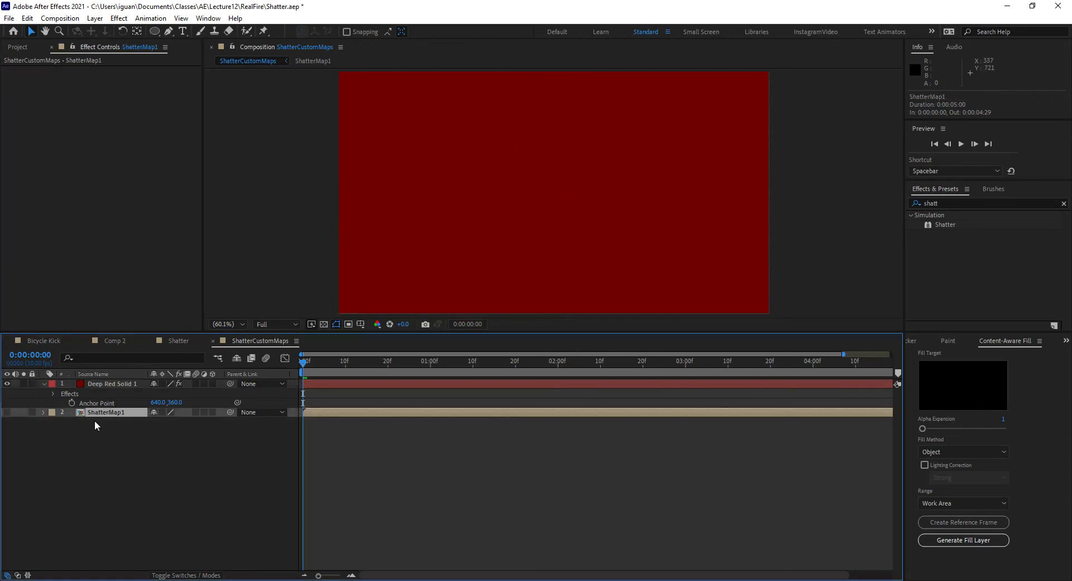
- Open ShatterMap1, hide and reshow each colour quadrant solid, then go back to ShatterCustomMaps
{"action": "left_click", "coordinate": [18, 48]}
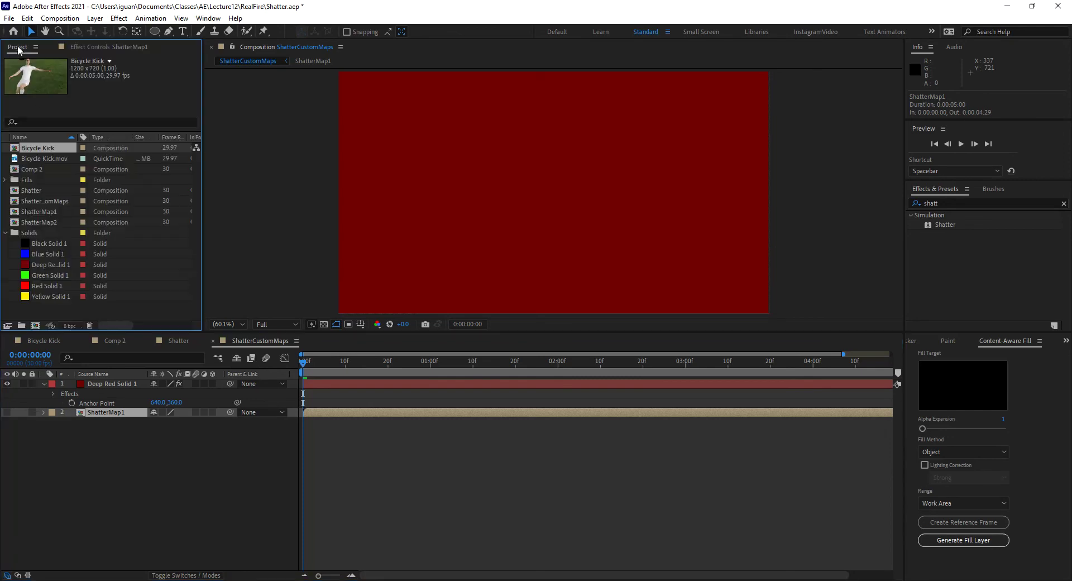
{"action": "double_click", "coordinate": [32, 215]}
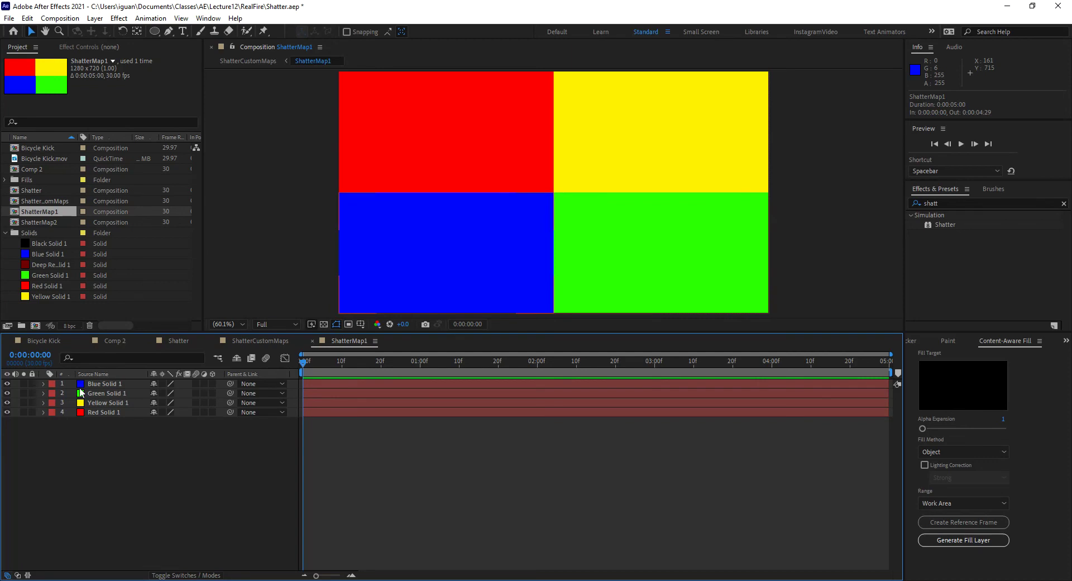
{"action": "left_click", "coordinate": [7, 384]}
{"action": "left_click", "coordinate": [8, 393]}
{"action": "left_click", "coordinate": [7, 403]}
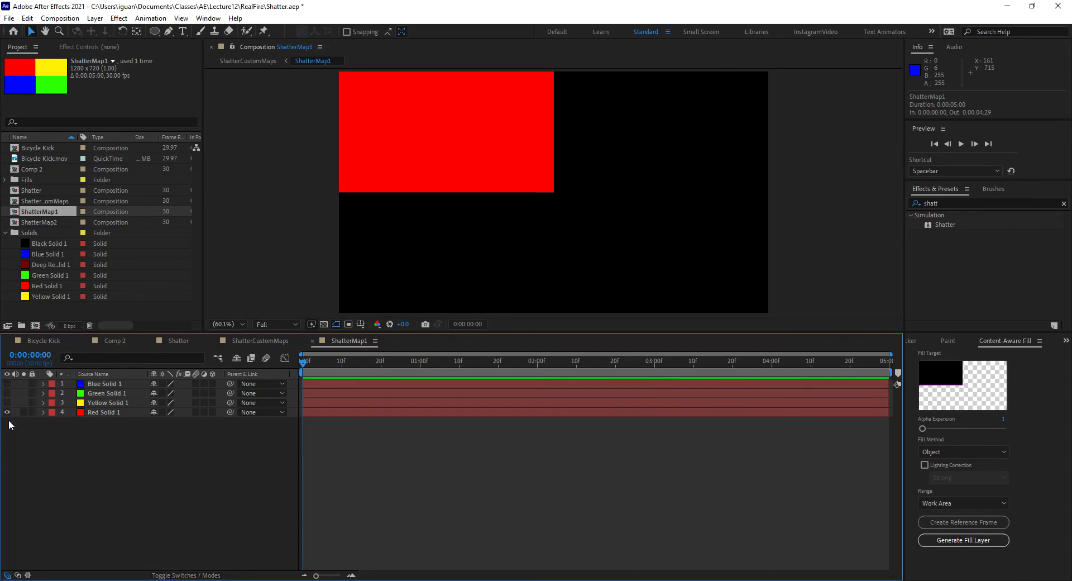
{"action": "left_click", "coordinate": [8, 412]}
{"action": "left_click", "coordinate": [7, 403]}
{"action": "left_click", "coordinate": [7, 412]}
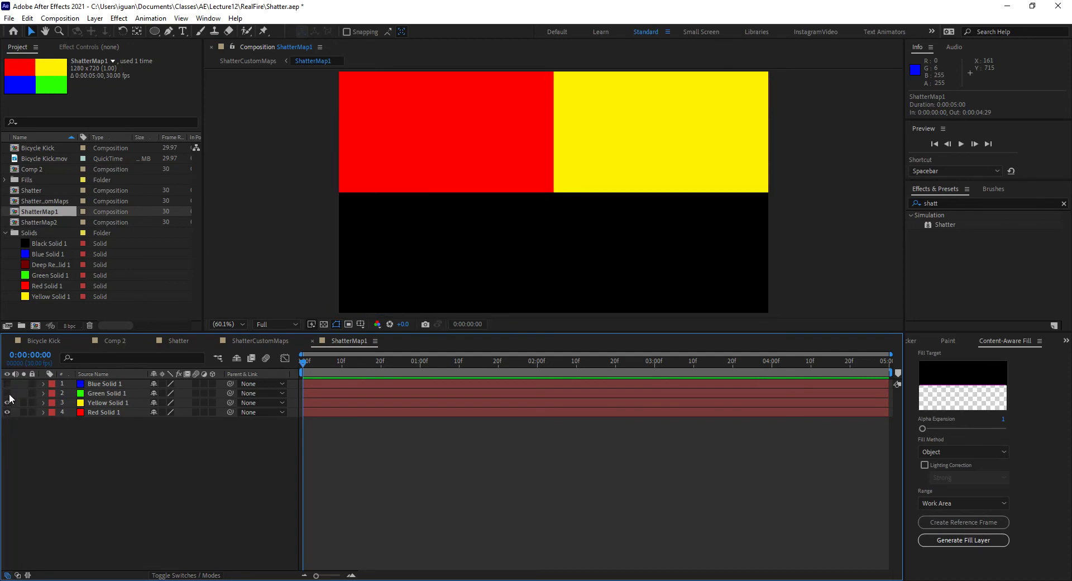
{"action": "left_click", "coordinate": [7, 393]}
{"action": "left_click", "coordinate": [8, 383]}
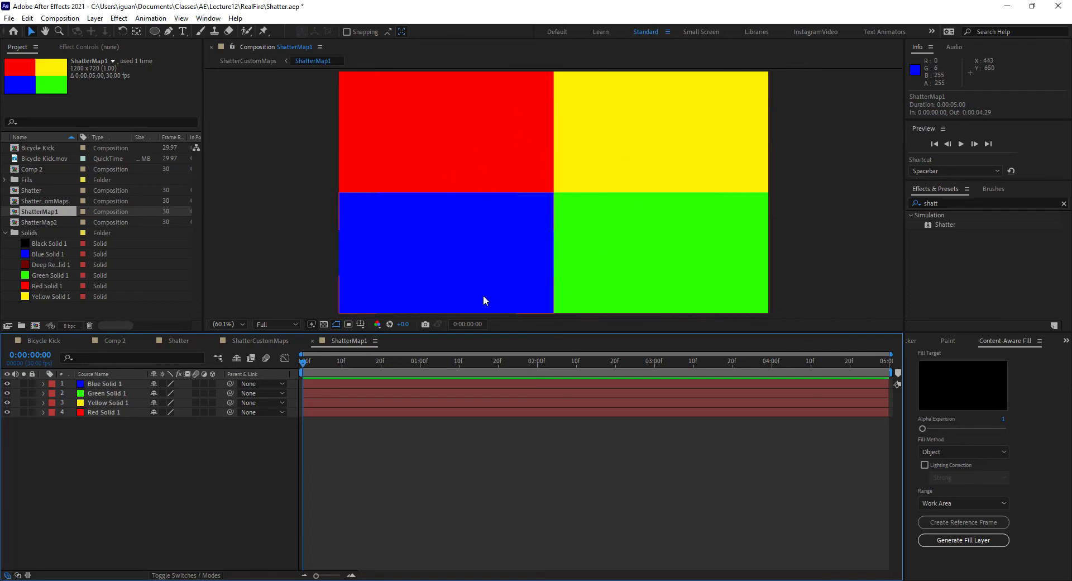
{"action": "left_click", "coordinate": [273, 341]}
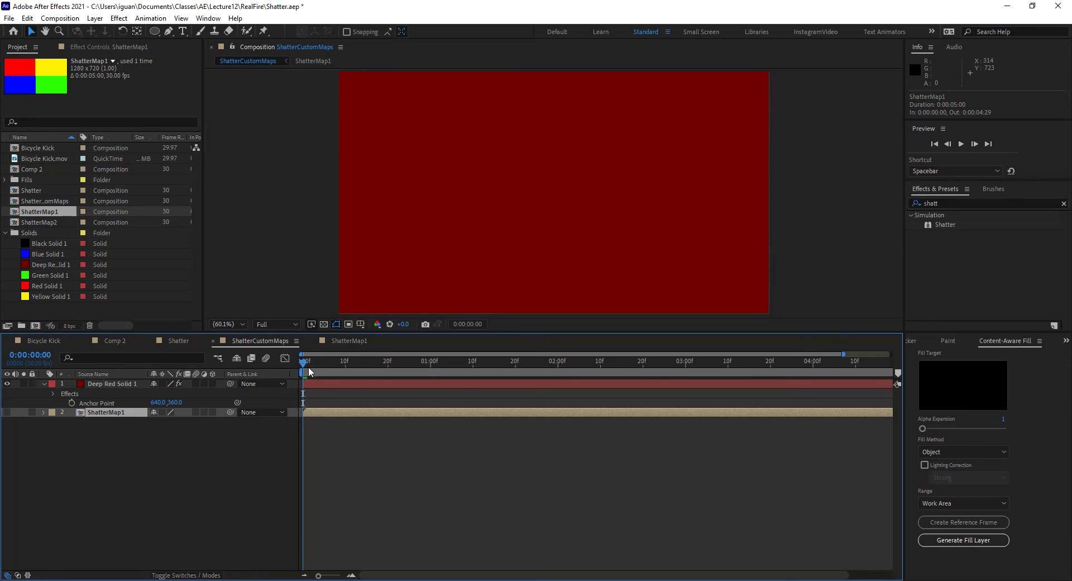
- Scrub ShatterCustomMaps to 0:00:00:05 to see the red solid split into four quadrant pieces
{"action": "mouse_move", "coordinate": [310, 363]}
{"action": "left_mouse_down"}
{"action": "mouse_move", "coordinate": [347, 367]}
{"action": "mouse_move", "coordinate": [311, 367]}
{"action": "mouse_move", "coordinate": [347, 364]}
{"action": "mouse_move", "coordinate": [324, 357]}
{"action": "left_mouse_up"}
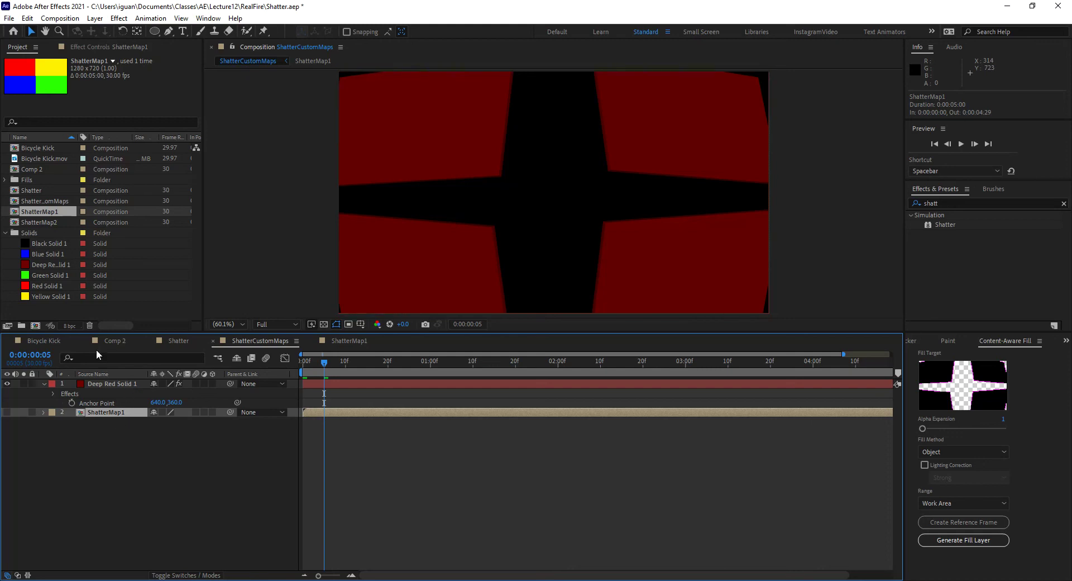
- Replace the ShatterMap1 layer with ShatterMap2 and open the ShatterMap2 composition
{"action": "left_click", "coordinate": [27, 223]}
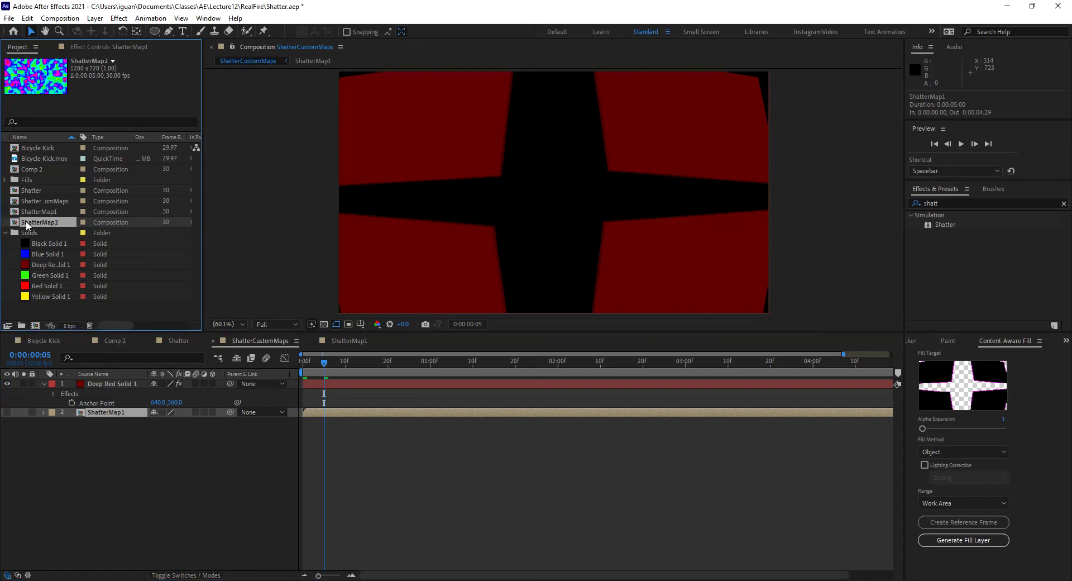
{"action": "key", "text": "ctrl+alt+slash"}
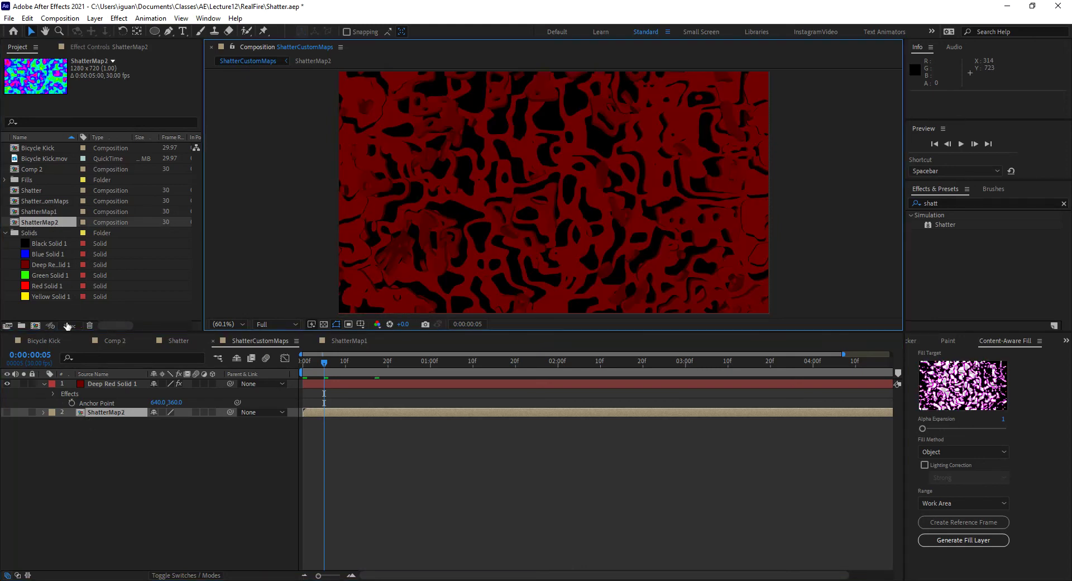
{"action": "double_click", "coordinate": [22, 222]}
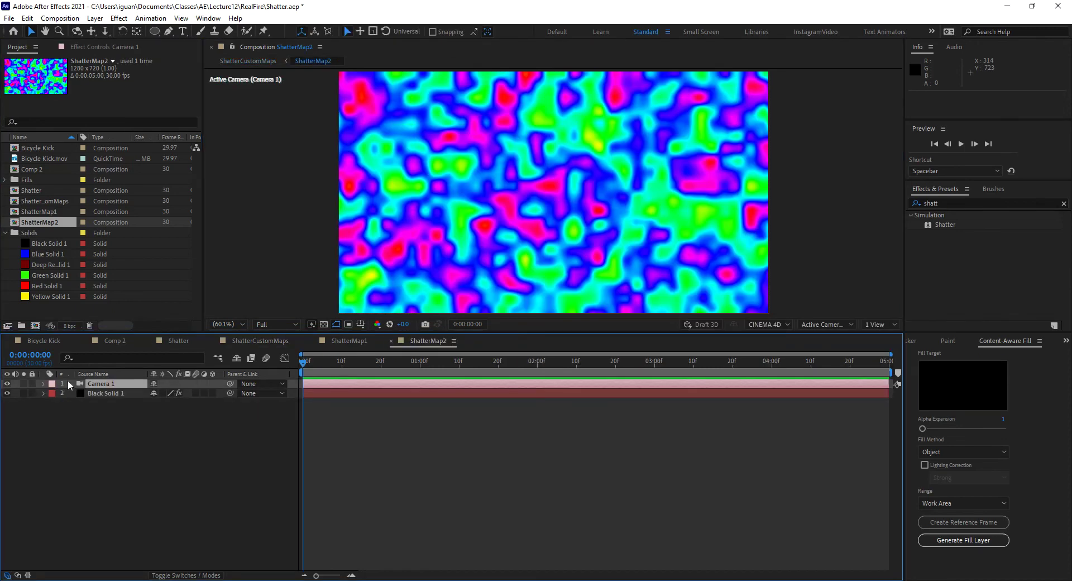
- On Black Solid 1, turn Colorama off and reset Fractal Noise to its defaults
{"action": "left_click", "coordinate": [103, 393]}
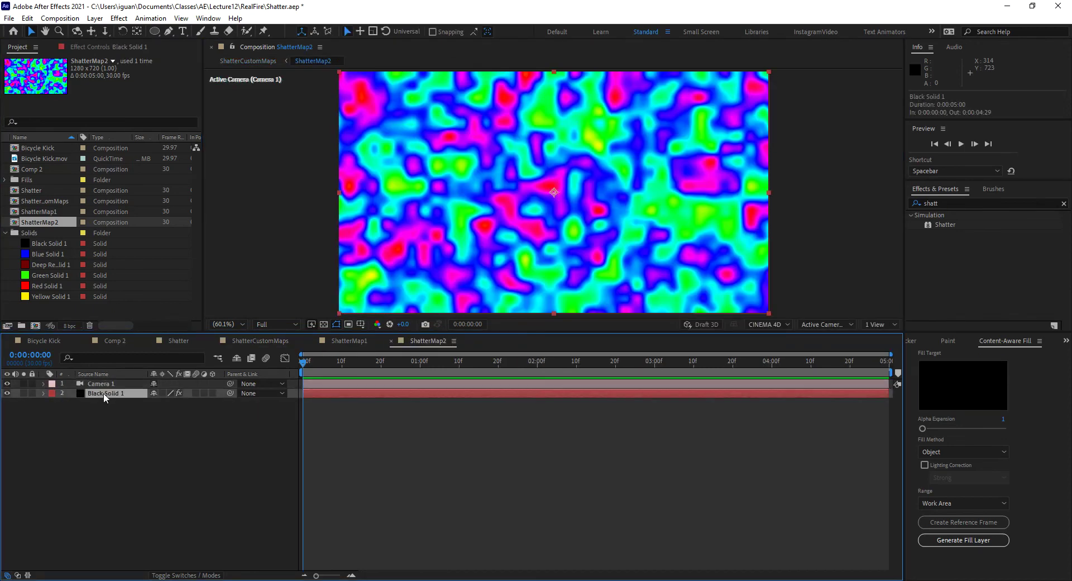
{"action": "left_click", "coordinate": [89, 47]}
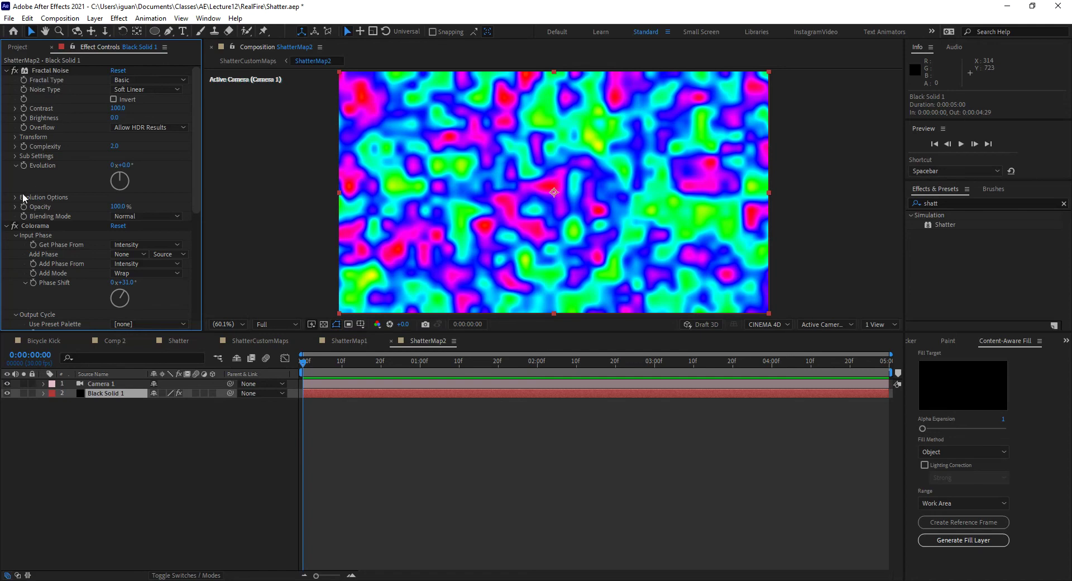
{"action": "left_click", "coordinate": [16, 227]}
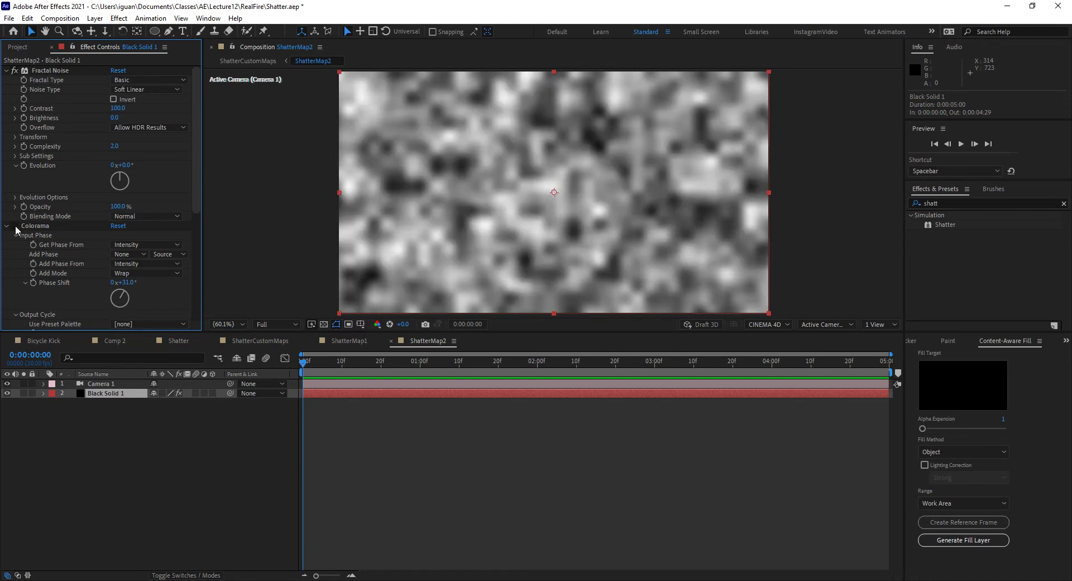
{"action": "left_click", "coordinate": [14, 226]}
{"action": "left_click", "coordinate": [15, 226]}
{"action": "left_click", "coordinate": [118, 71]}
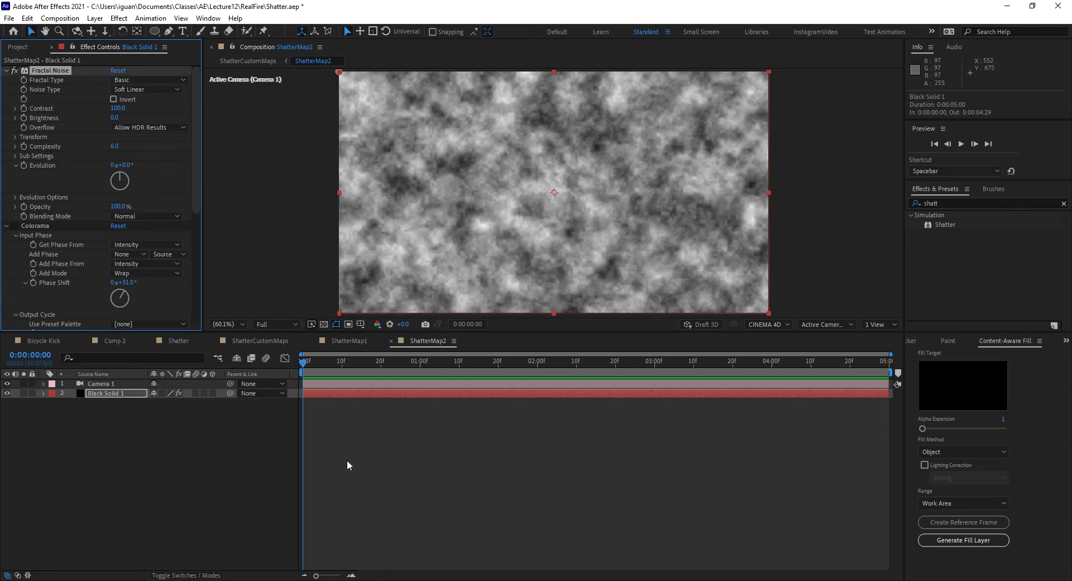
- Close the ShatterMap1 composition and view ShatterCustomMaps at frame 11
{"action": "left_click", "coordinate": [353, 339]}
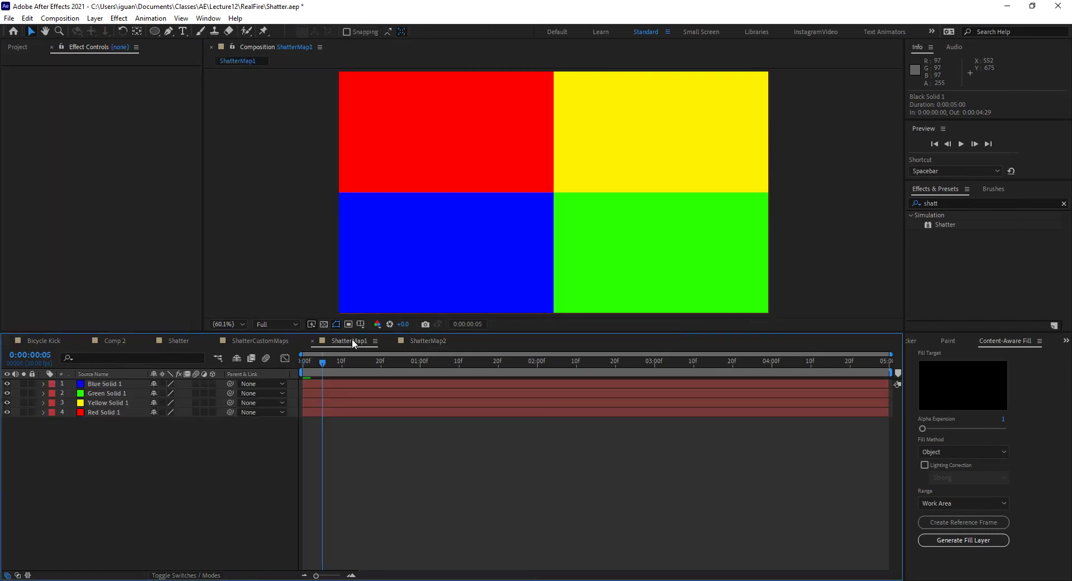
{"action": "left_click", "coordinate": [312, 341]}
{"action": "left_click", "coordinate": [270, 340]}
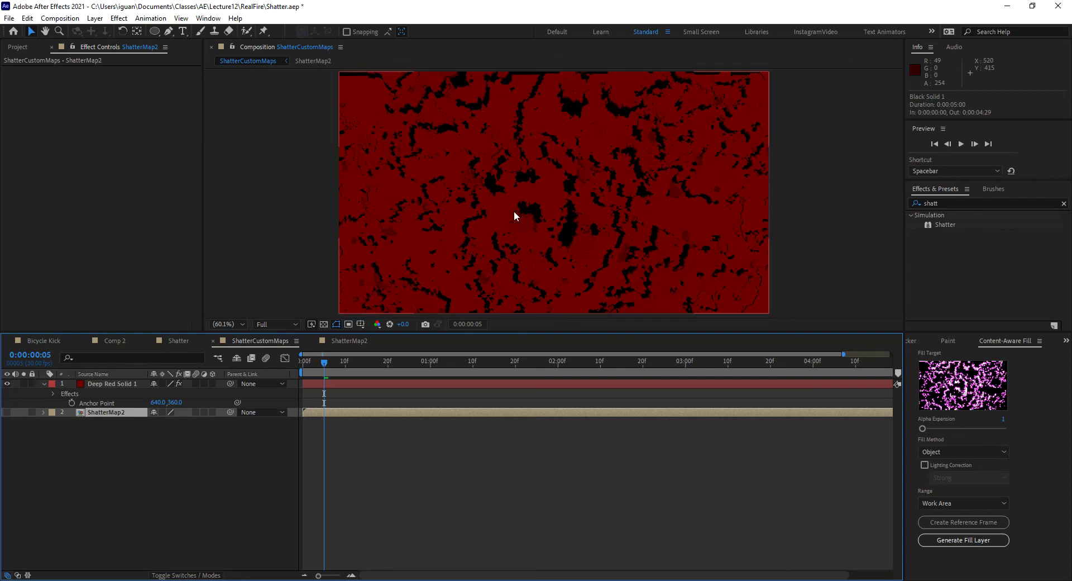
{"action": "left_click", "coordinate": [349, 362]}
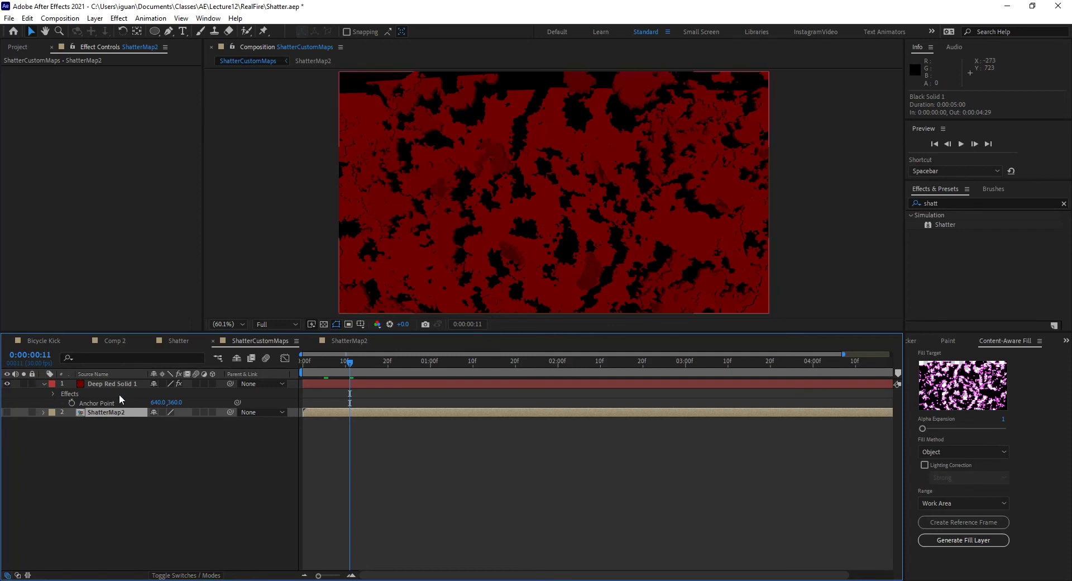
- Open a second composition viewer showing ShatterMap2 beside the red ShatterCustomMaps comp
{"action": "left_click", "coordinate": [350, 340]}
{"action": "left_click", "coordinate": [270, 336]}
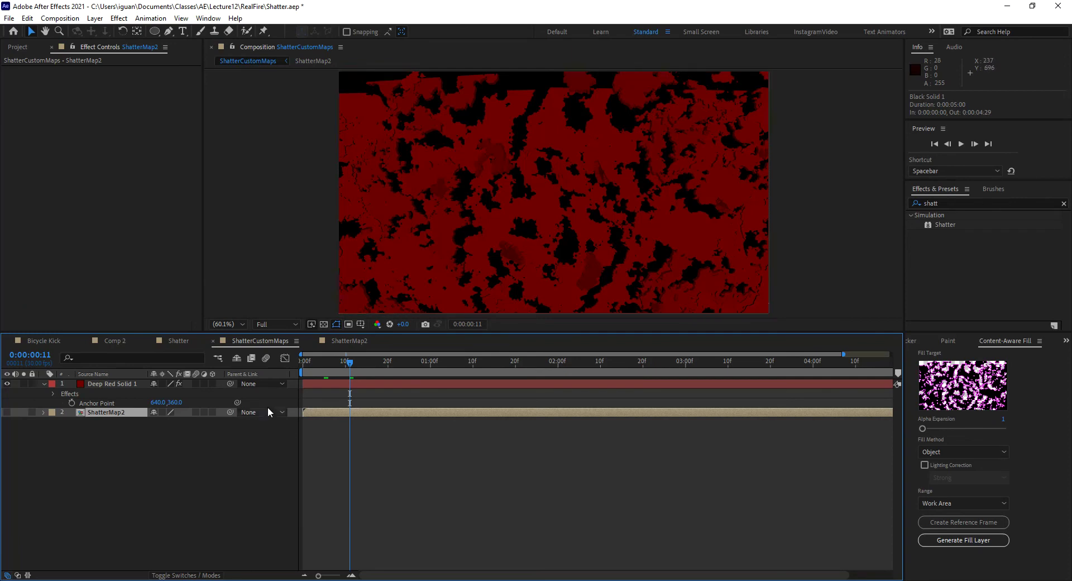
{"action": "right_click", "coordinate": [305, 182]}
{"action": "mouse_move", "coordinate": [343, 196]}
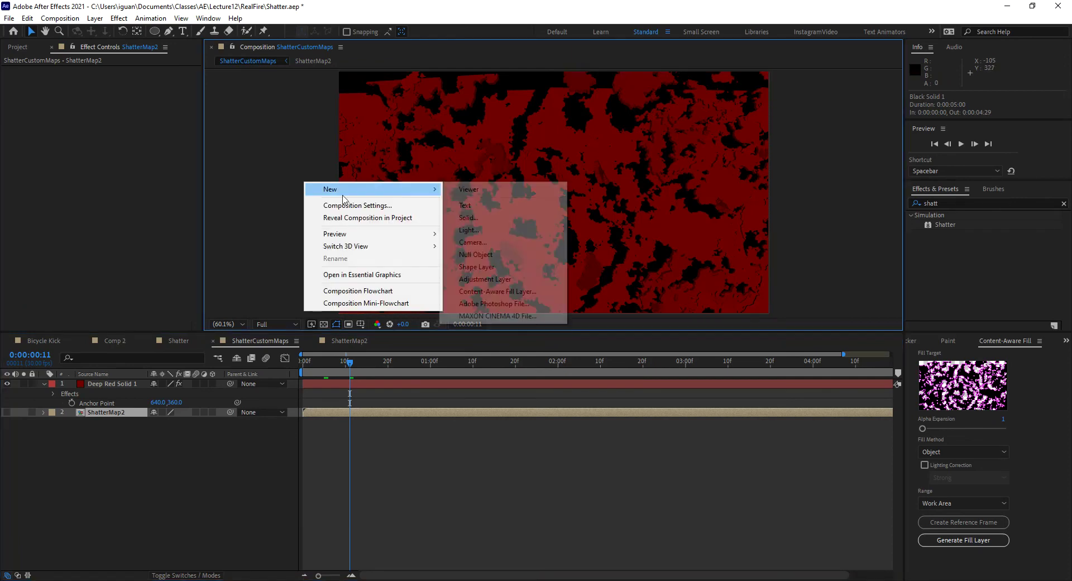
{"action": "left_click", "coordinate": [468, 189]}
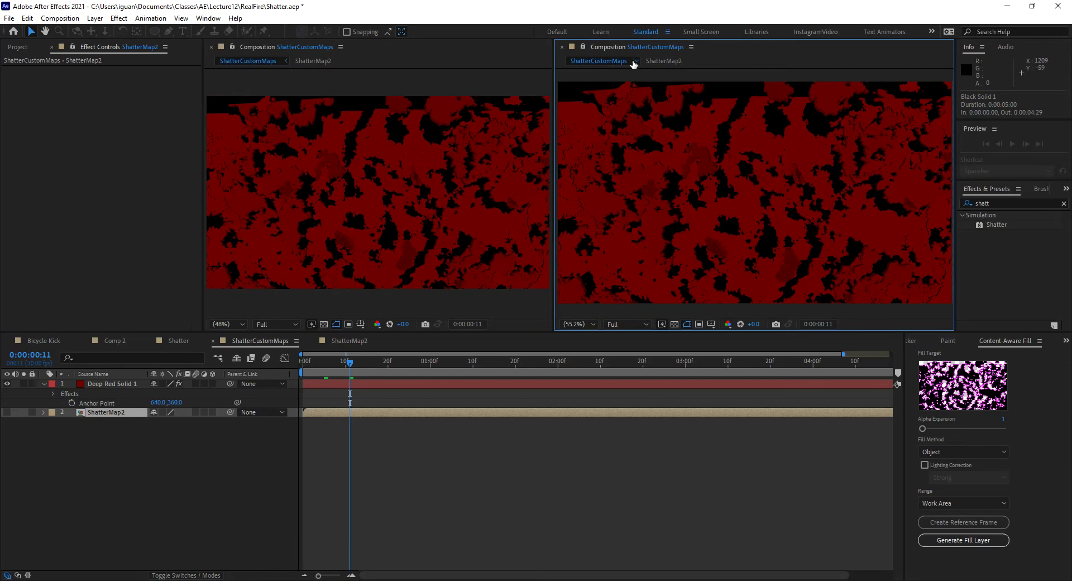
{"action": "left_click", "coordinate": [342, 340]}
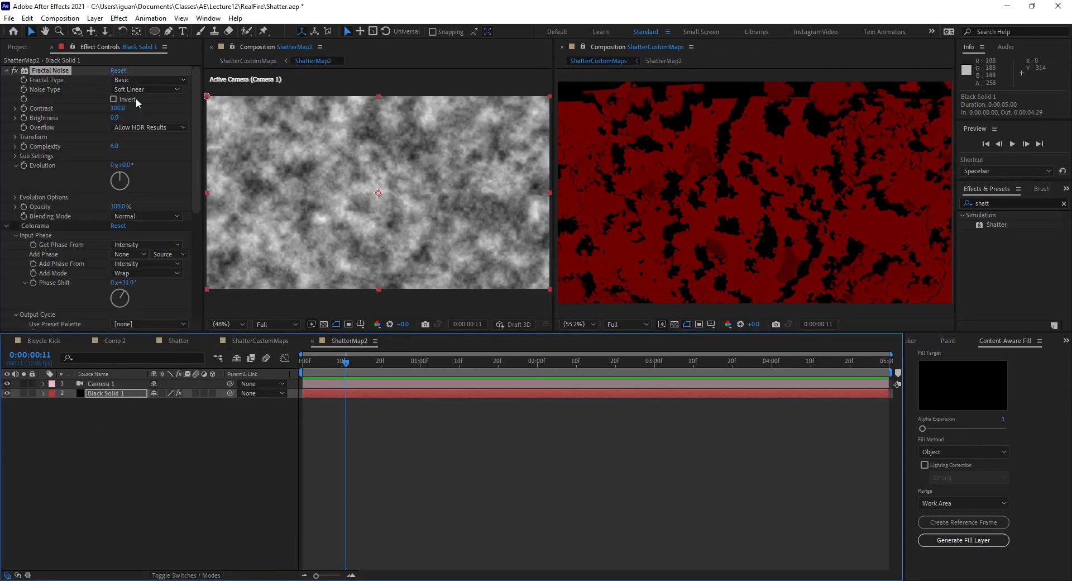
- Try the Turbulent Smooth and Basic fractal types, then set Fractal Type to Dynamic
{"action": "left_click", "coordinate": [160, 80]}
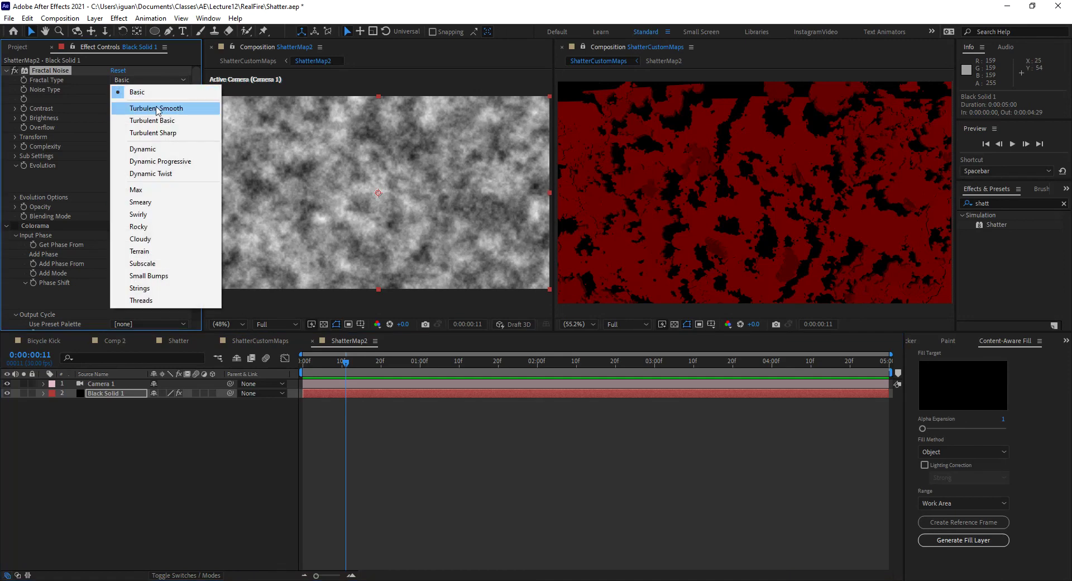
{"action": "left_click", "coordinate": [157, 109]}
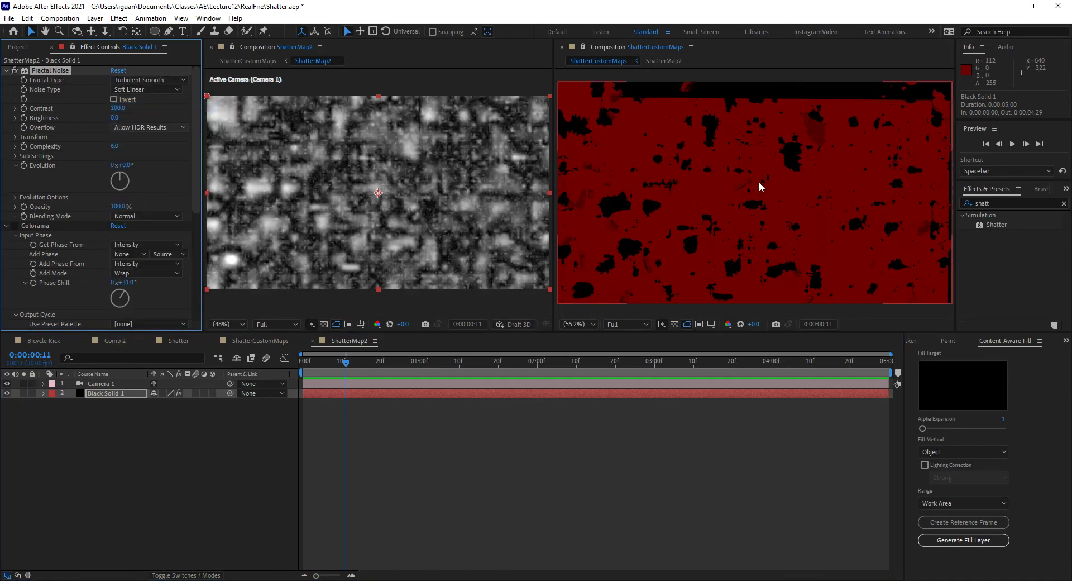
{"action": "left_click", "coordinate": [155, 80]}
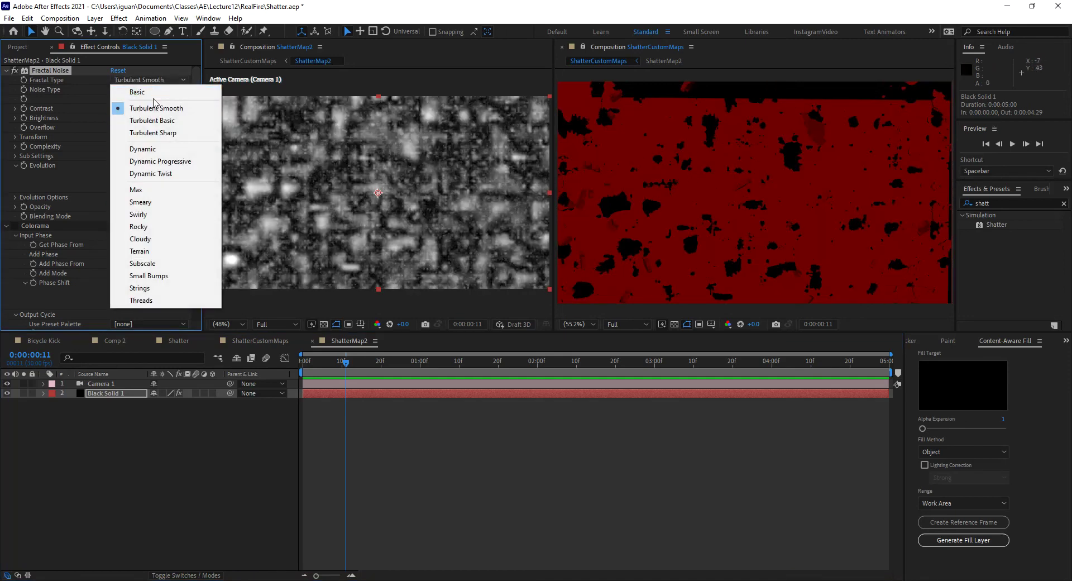
{"action": "left_click", "coordinate": [138, 92]}
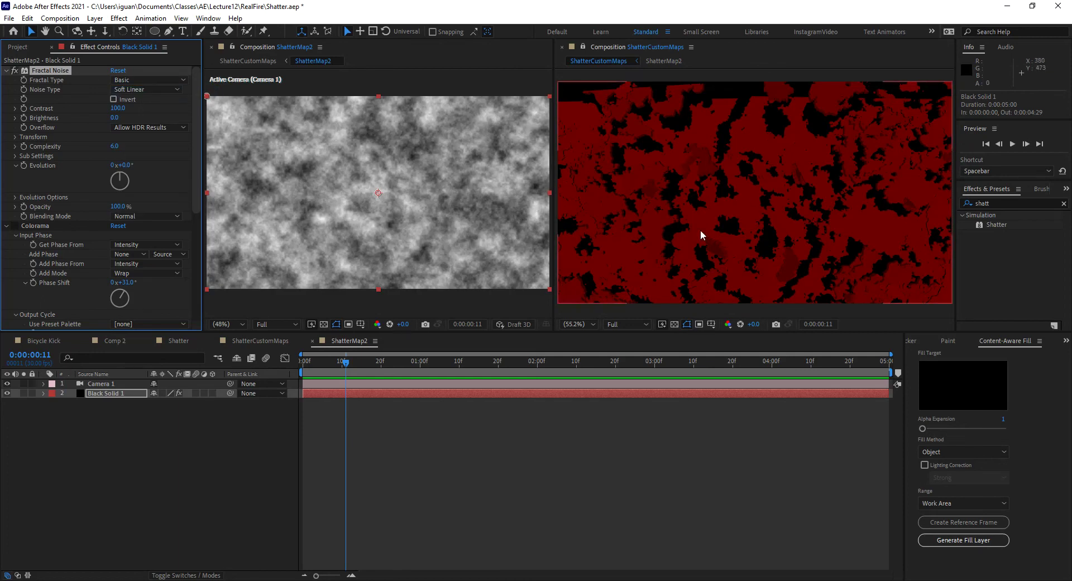
{"action": "left_click", "coordinate": [136, 80]}
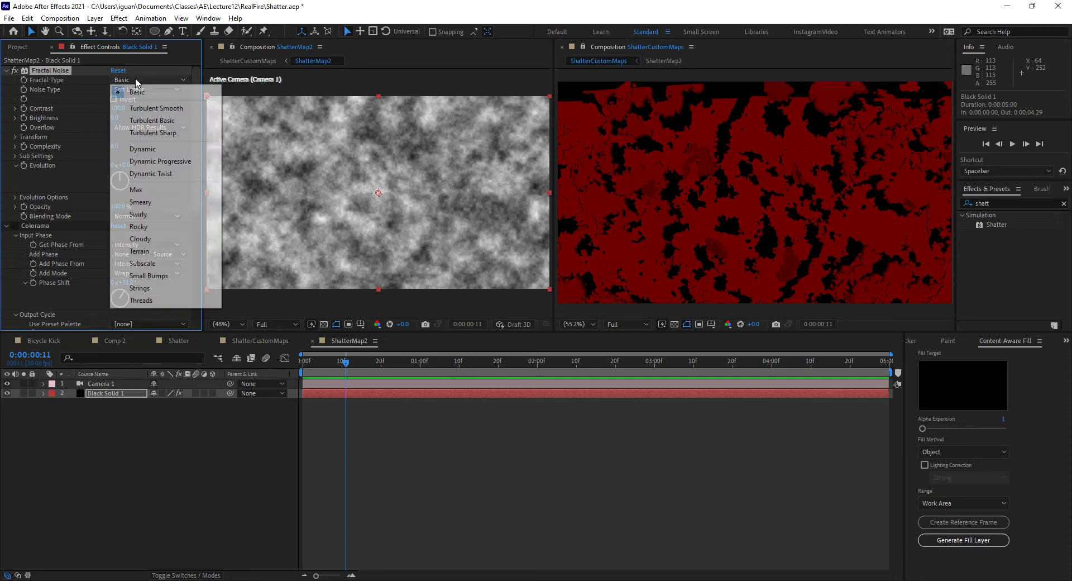
{"action": "left_click", "coordinate": [155, 148]}
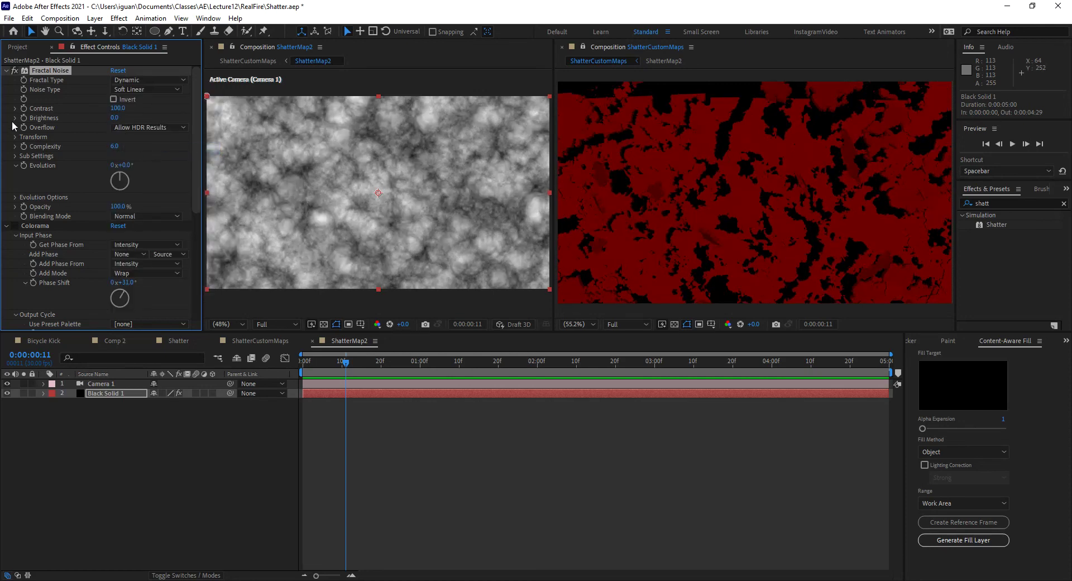
- Set the noise Contrast to 122 and Brightness to 7, then enable and select Colorama
{"action": "left_click_drag", "start_coordinate": [117, 109], "coordinate": [154, 122]}
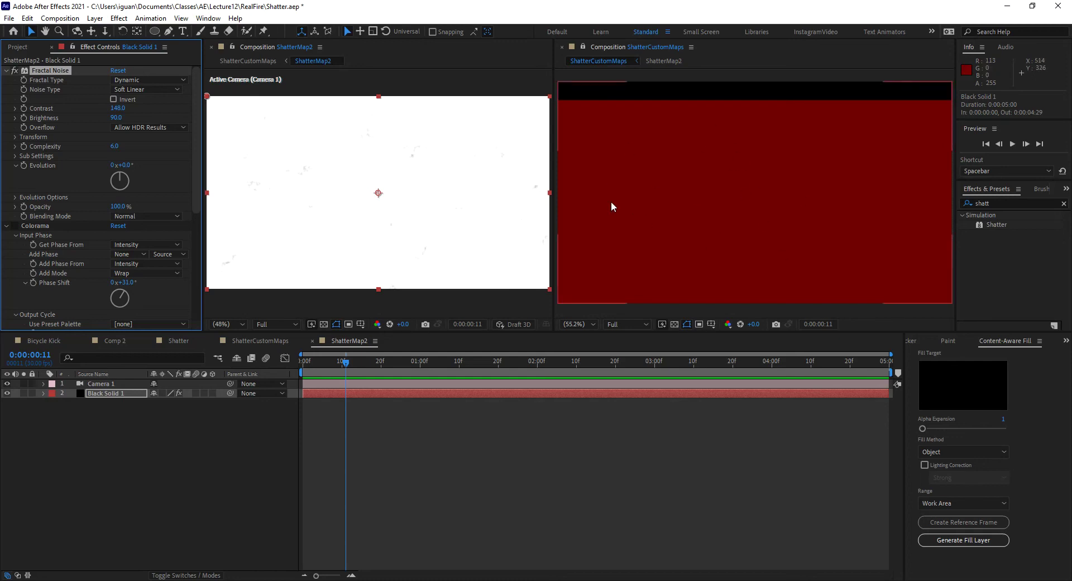
{"action": "mouse_move", "coordinate": [115, 118]}
{"action": "left_mouse_down"}
{"action": "mouse_move", "coordinate": [72, 123]}
{"action": "mouse_move", "coordinate": [110, 119]}
{"action": "mouse_move", "coordinate": [109, 110]}
{"action": "left_mouse_up"}
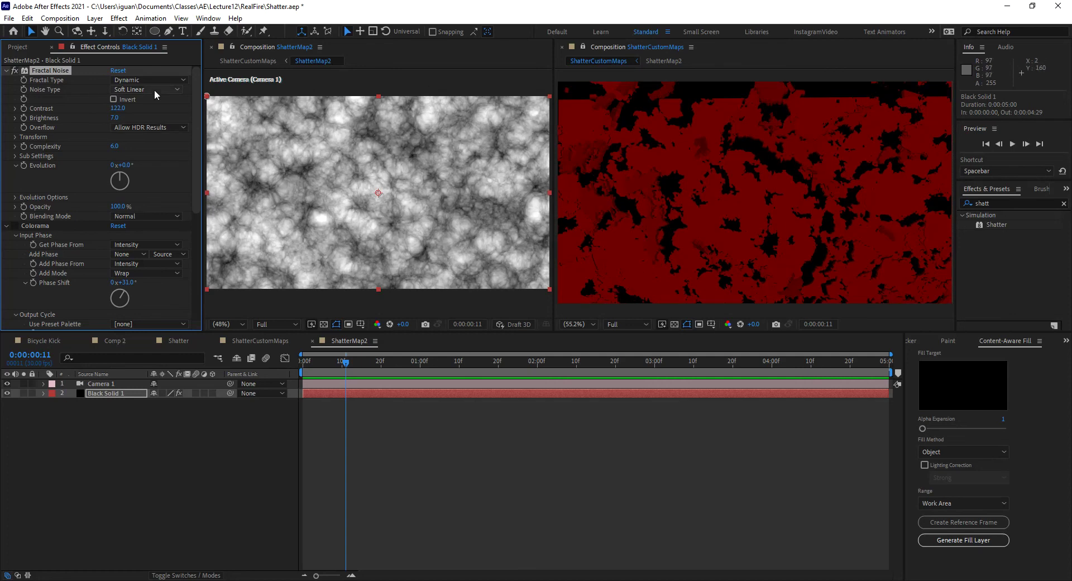
{"action": "left_click", "coordinate": [15, 226]}
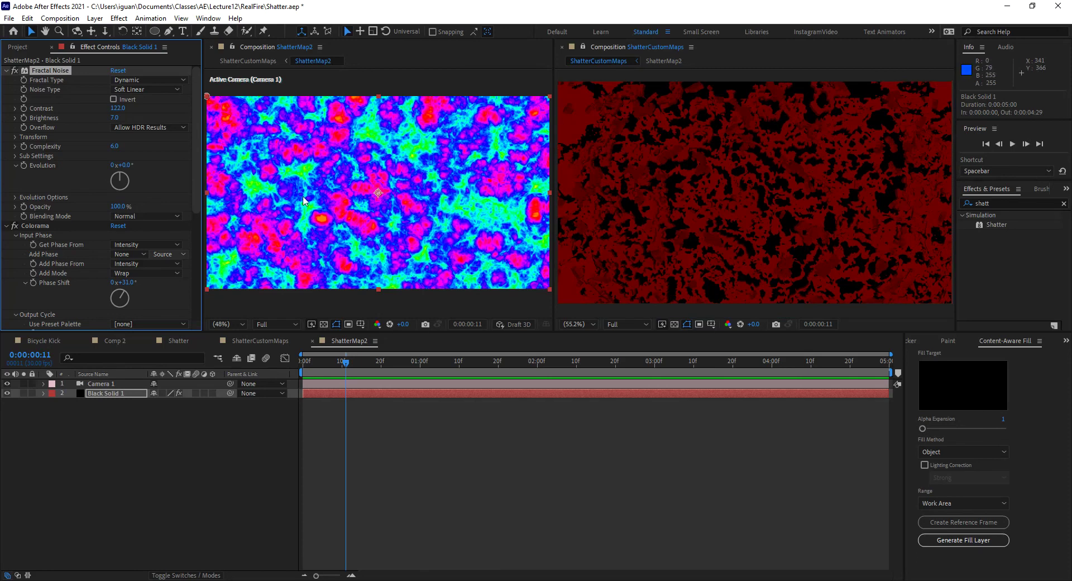
{"action": "left_click", "coordinate": [38, 226]}
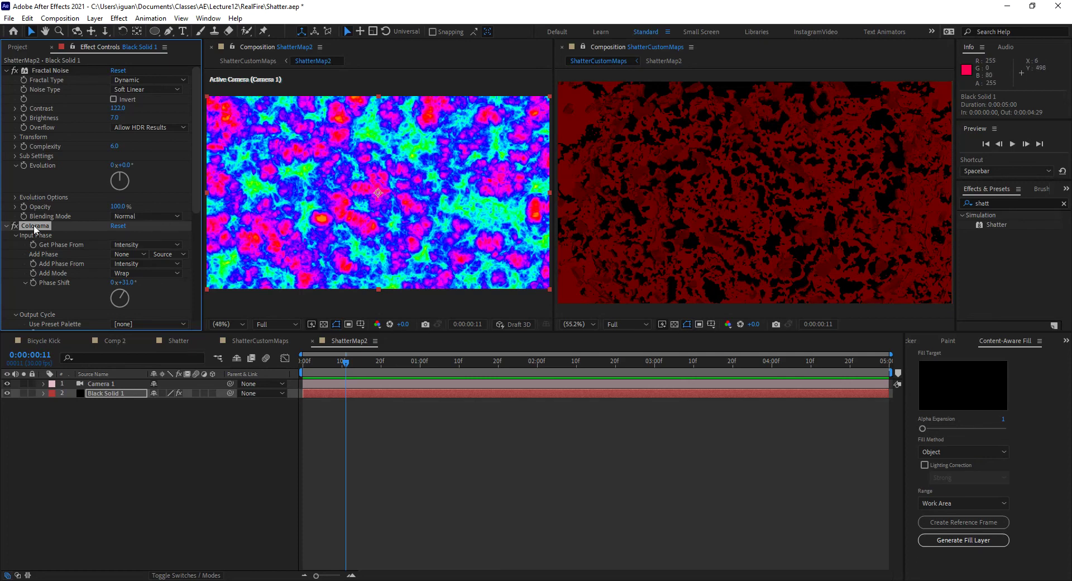
- Compare the map with Colorama on and off, leaving it off, and return to ShatterCustomMaps
{"action": "left_click", "coordinate": [14, 225]}
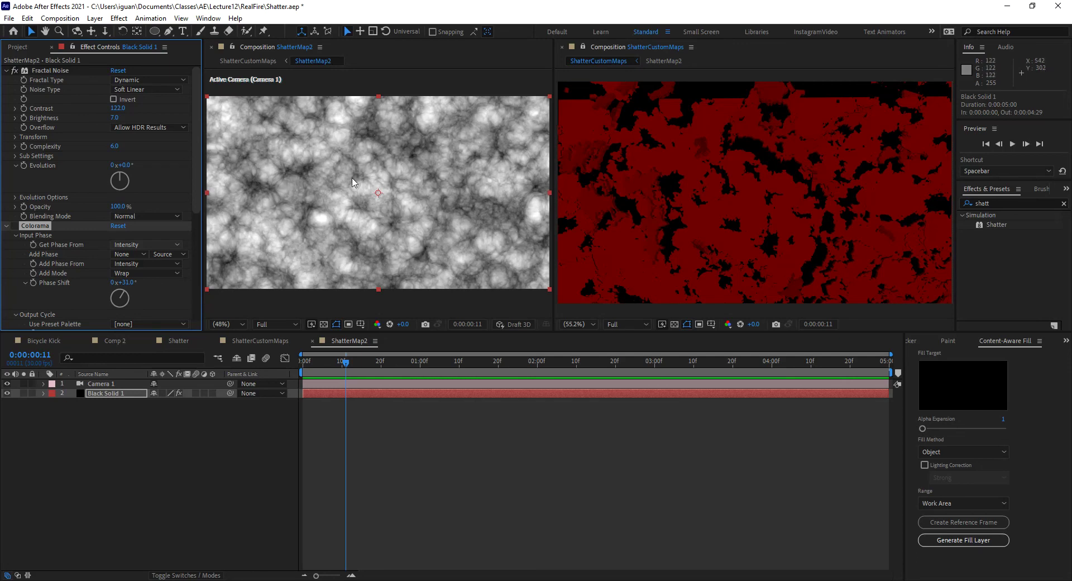
{"action": "left_click", "coordinate": [14, 226]}
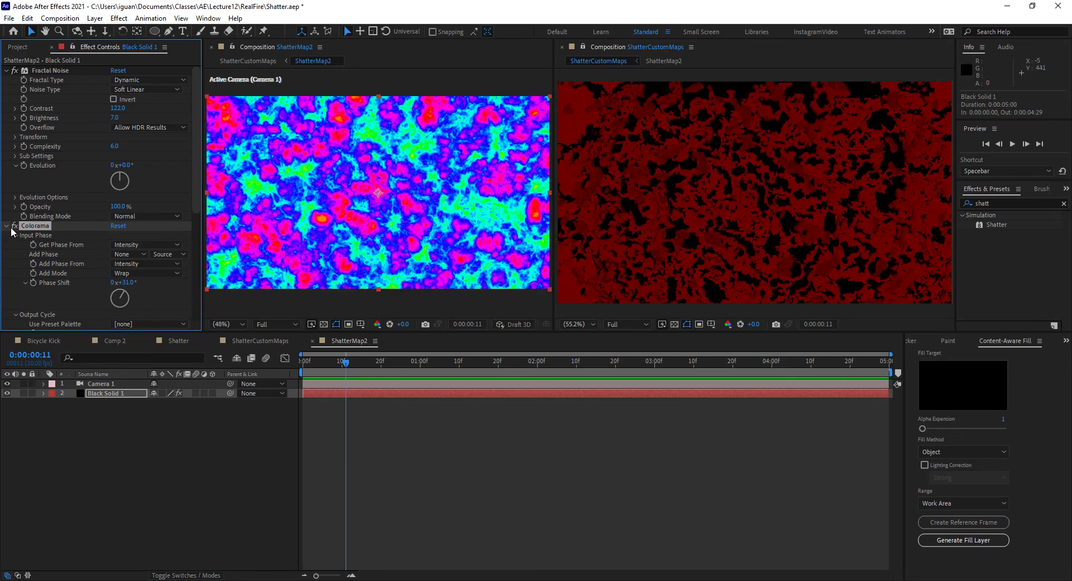
{"action": "left_click", "coordinate": [14, 225]}
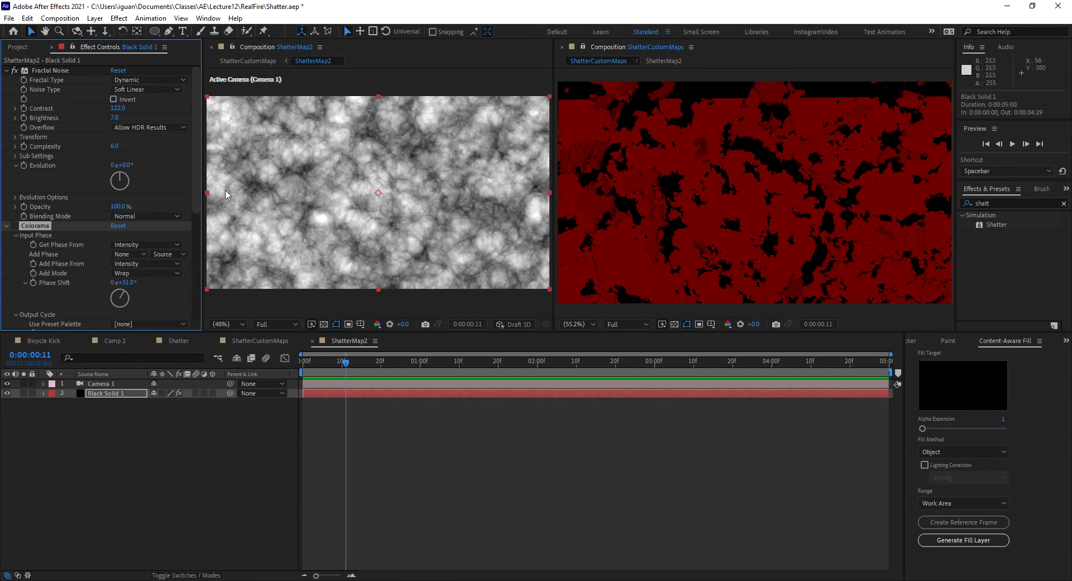
{"action": "left_click", "coordinate": [246, 341]}
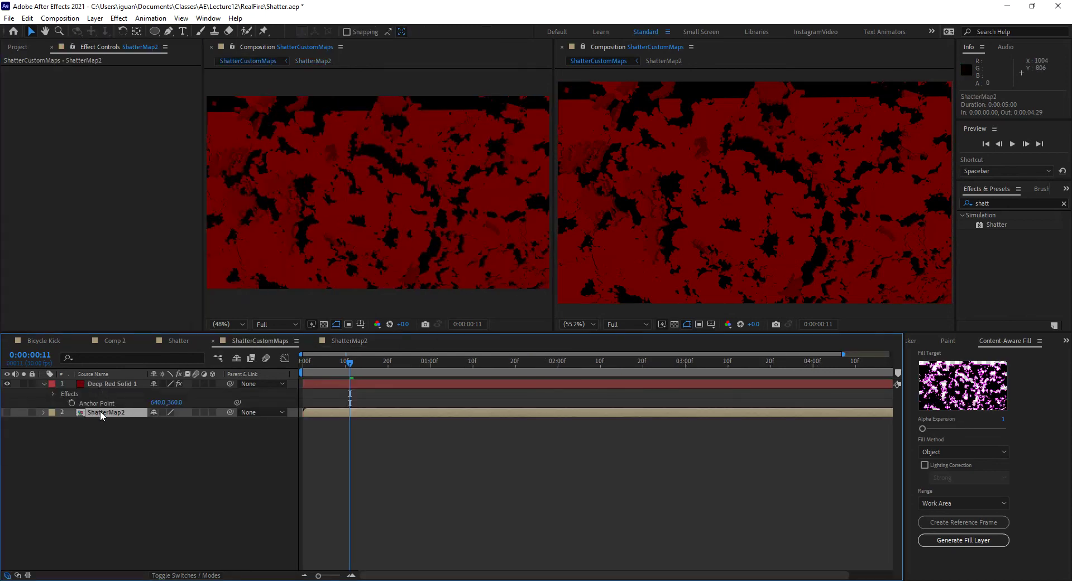
- Add a new camera to ShatterCustomMaps with no layer selected
{"action": "left_click", "coordinate": [120, 385]}
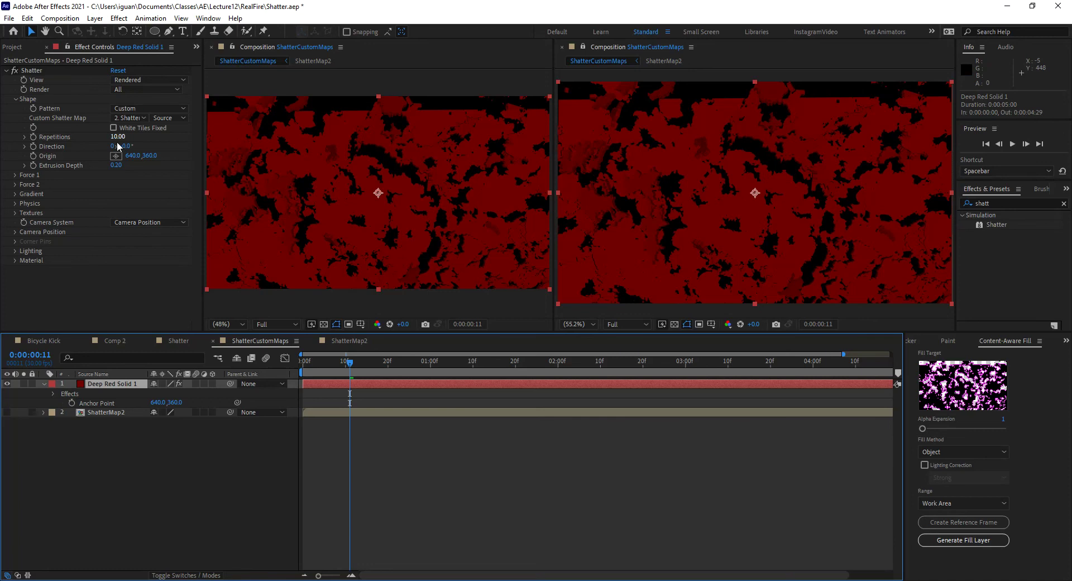
{"action": "left_click", "coordinate": [171, 467]}
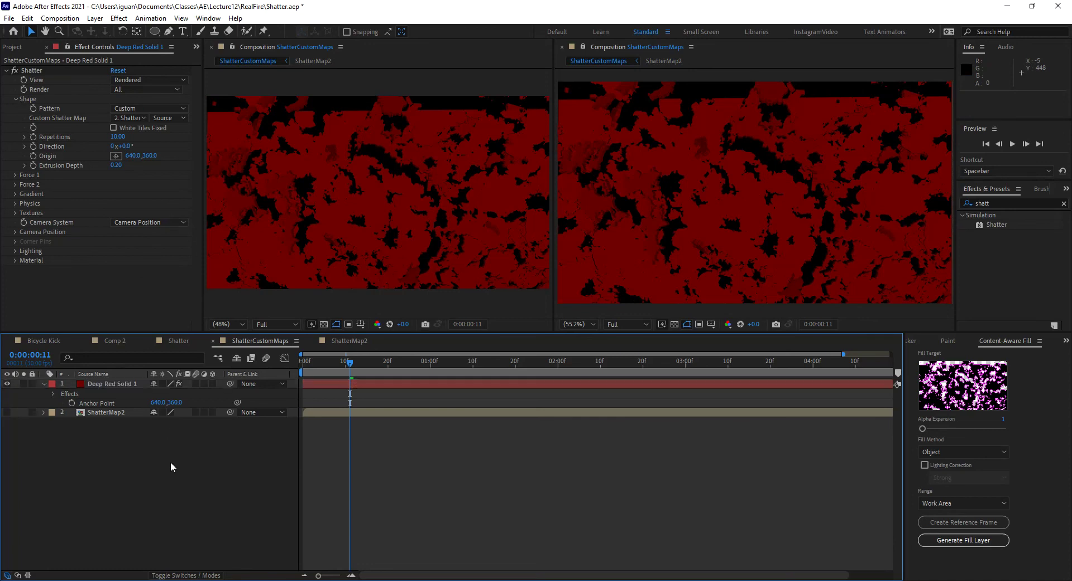
{"action": "key", "text": "ctrl+alt+shift+c"}
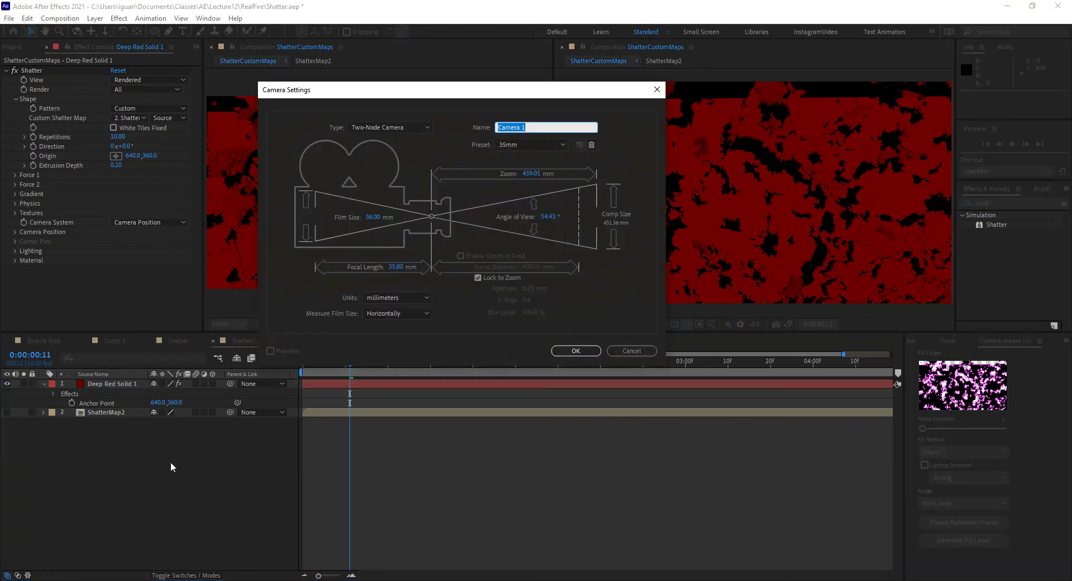
{"action": "left_click", "coordinate": [566, 351]}
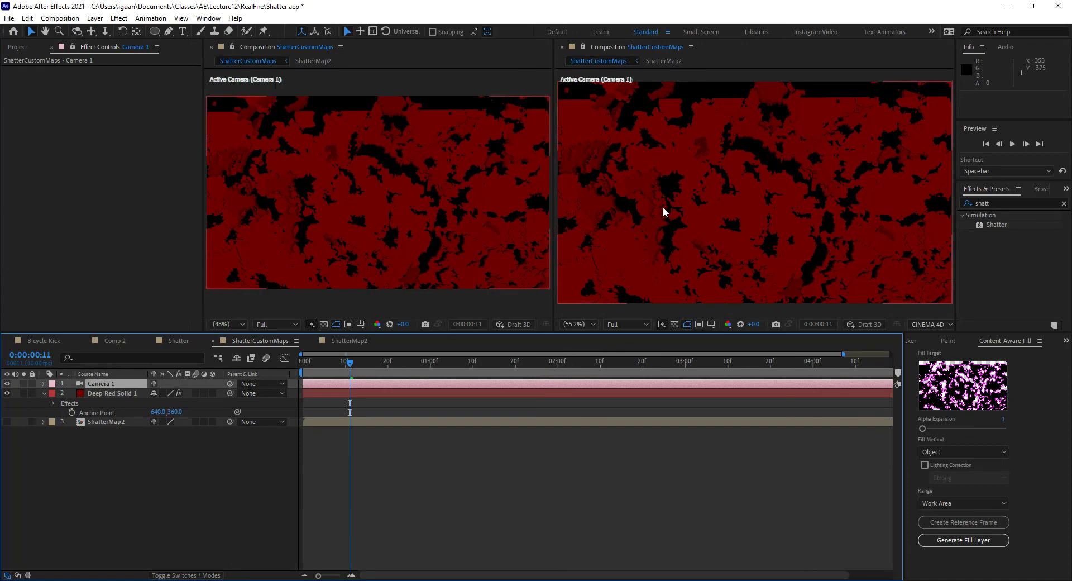
{"action": "left_click_drag", "start_coordinate": [685, 229], "coordinate": [720, 247]}
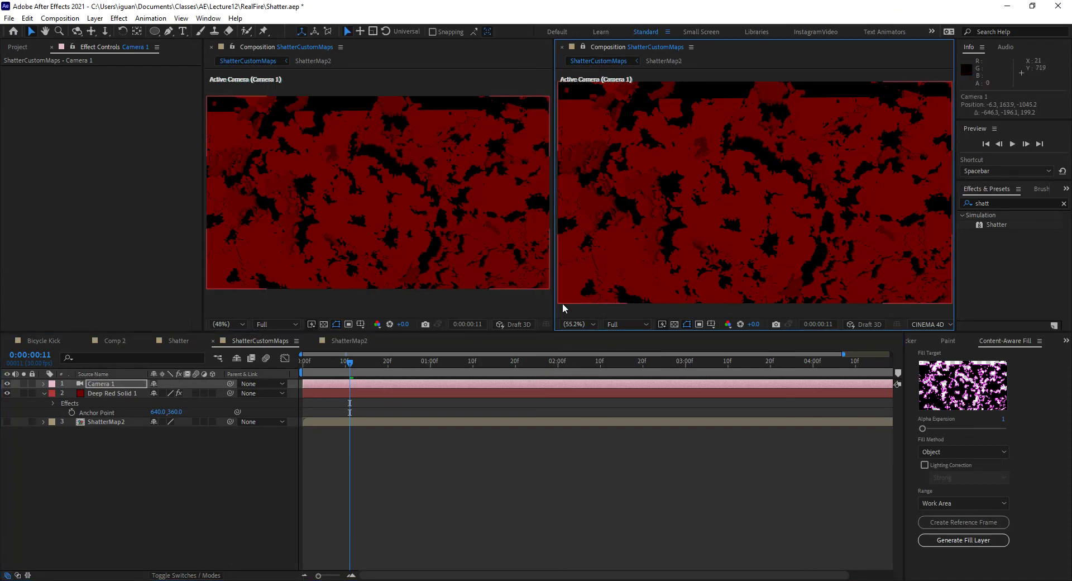
- Set Shatter's Camera System to Comp Camera, orbit to view the shards in 3D, and expand Force 1 and Force 2
{"action": "left_click", "coordinate": [106, 393]}
{"action": "left_click", "coordinate": [139, 223]}
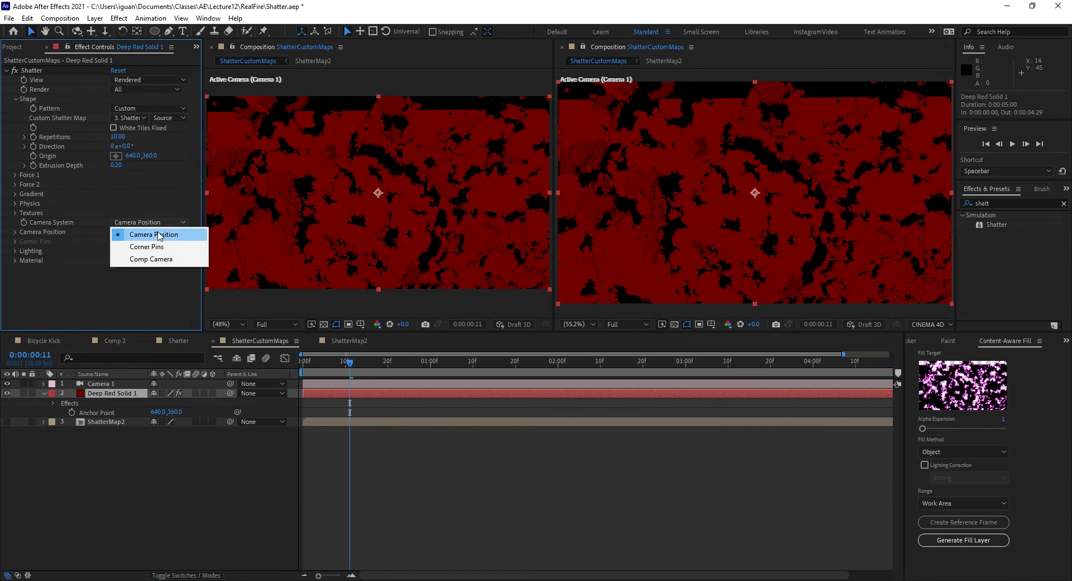
{"action": "left_click", "coordinate": [170, 259]}
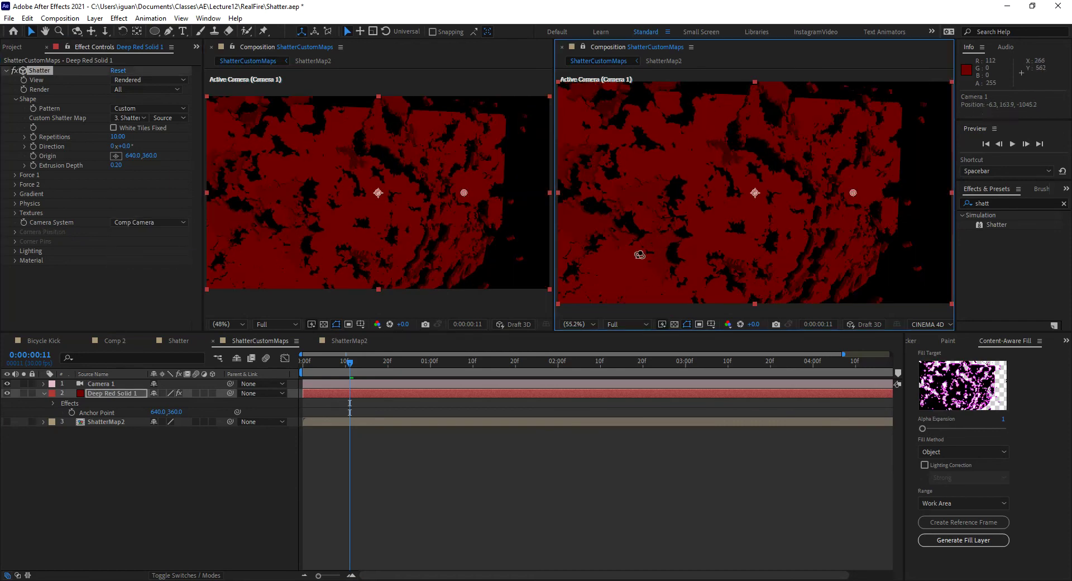
{"action": "left_click_drag", "start_coordinate": [639, 256], "coordinate": [802, 192]}
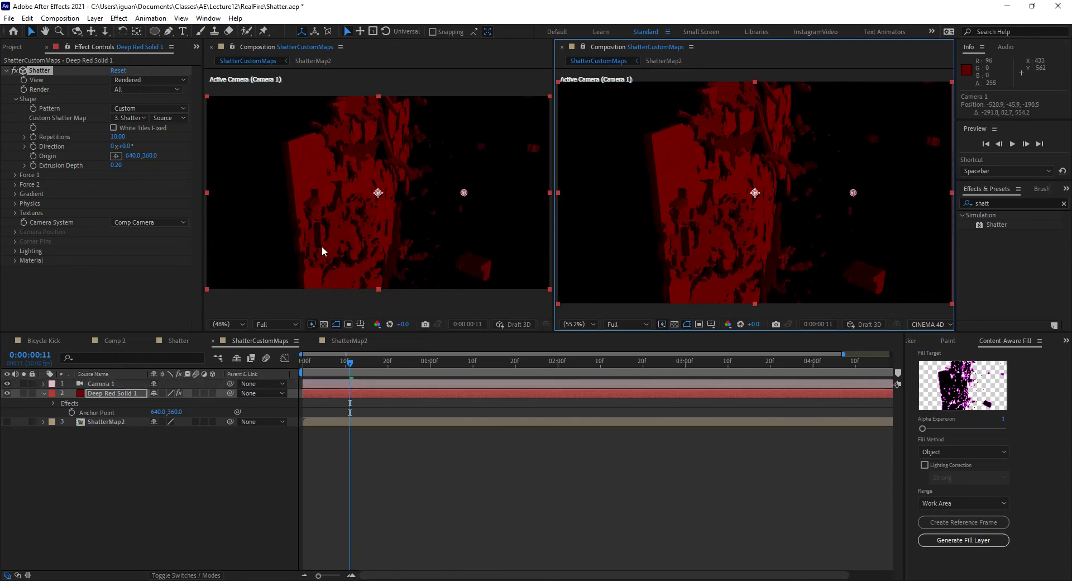
{"action": "left_click_drag", "start_coordinate": [704, 270], "coordinate": [672, 263]}
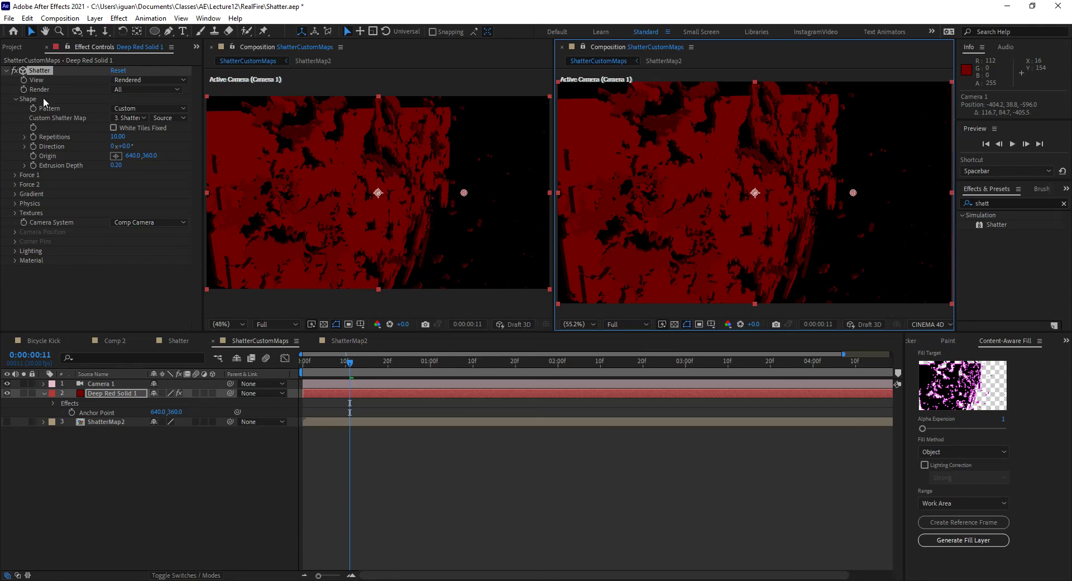
{"action": "left_click", "coordinate": [16, 174]}
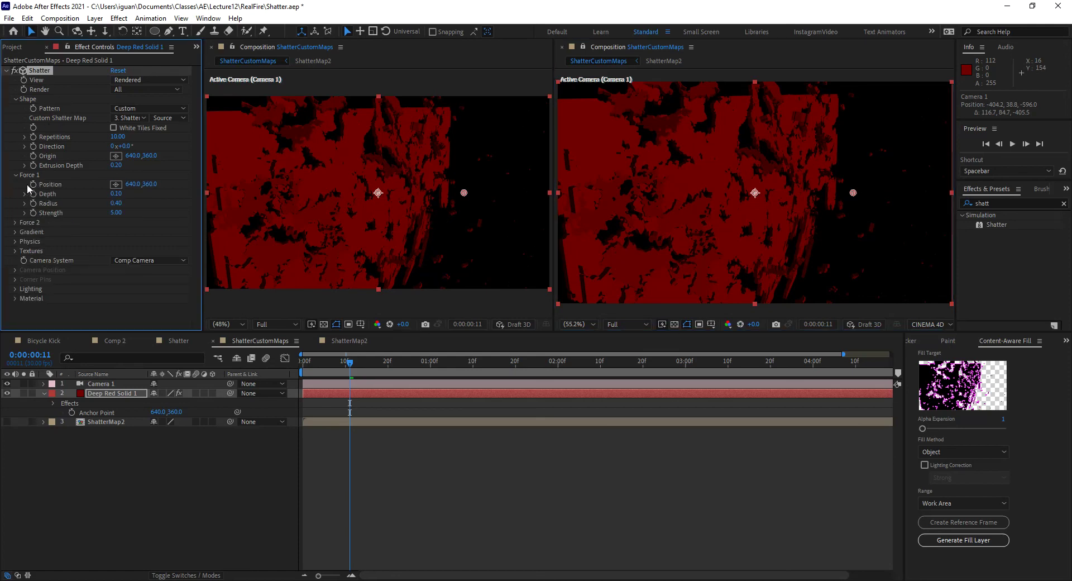
{"action": "left_click", "coordinate": [15, 222]}
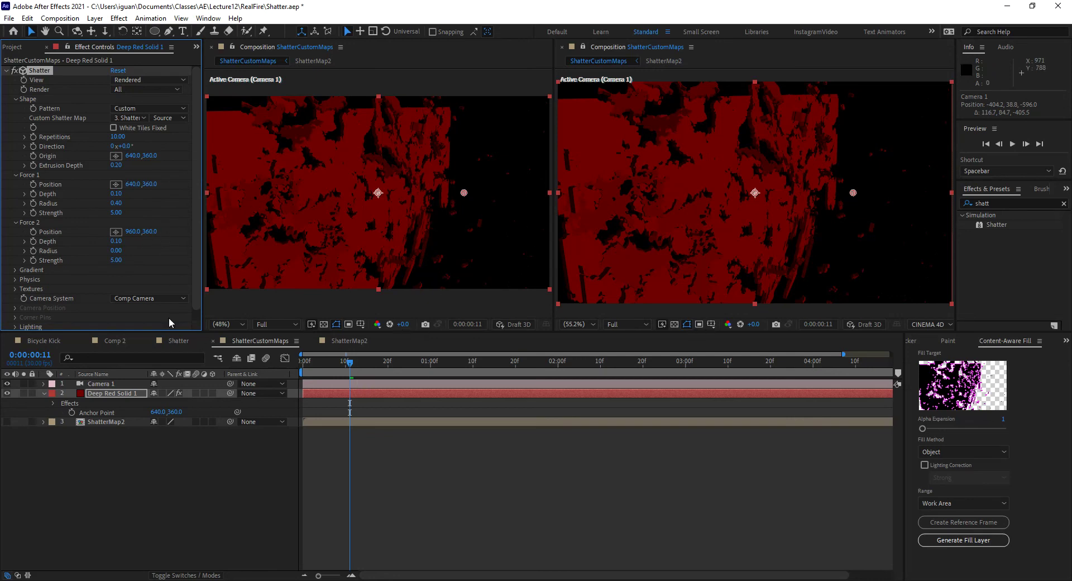
- In the Shatter comp, set Force 2 to radius 1.27 at position 400.7, 377.5
{"action": "left_click", "coordinate": [179, 341]}
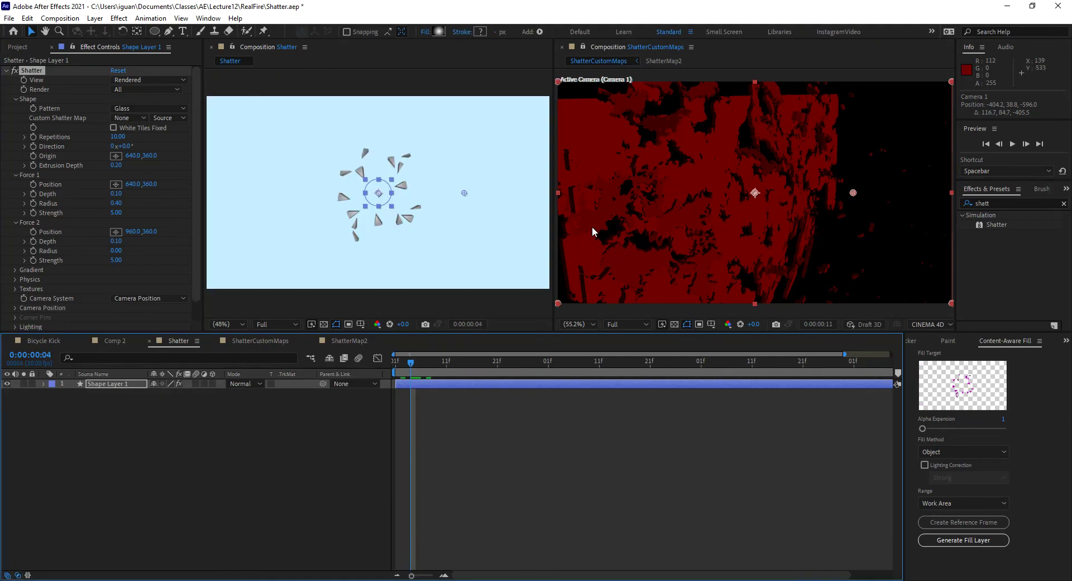
{"action": "left_click", "coordinate": [563, 46]}
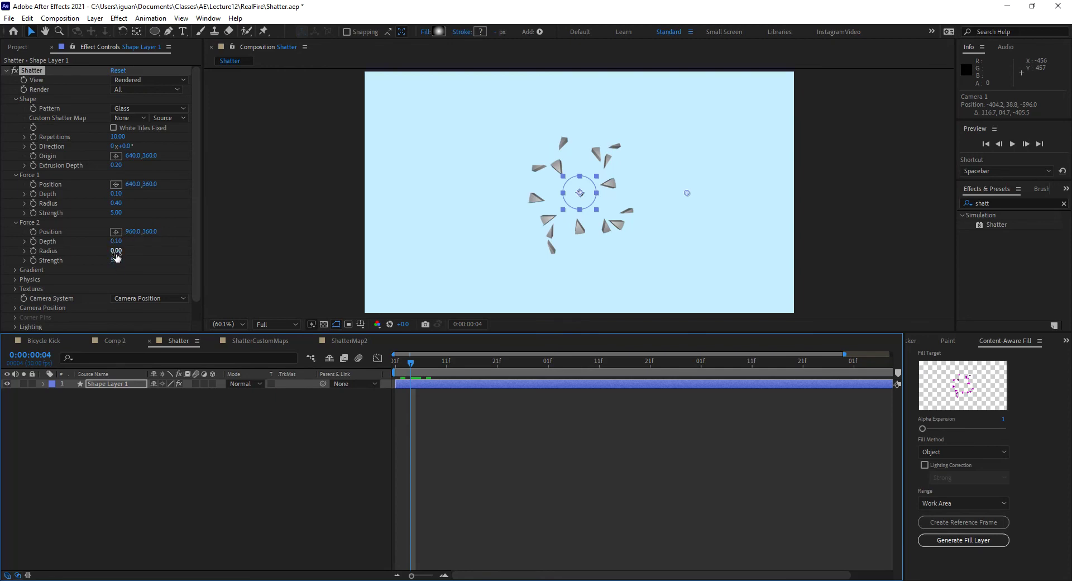
{"action": "left_click_drag", "start_coordinate": [116, 250], "coordinate": [193, 258]}
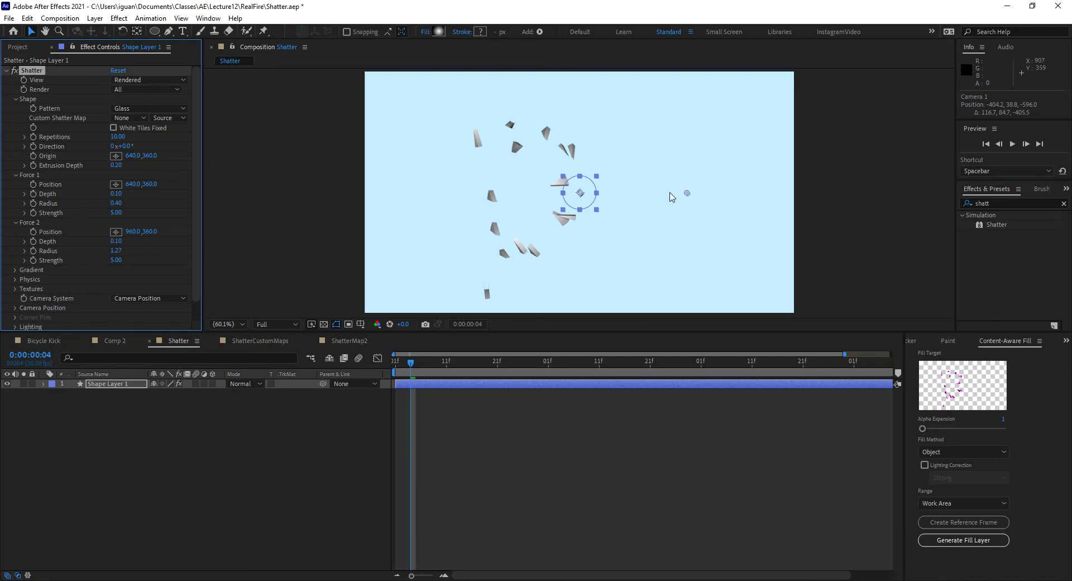
{"action": "left_click", "coordinate": [116, 231]}
{"action": "left_click", "coordinate": [421, 201]}
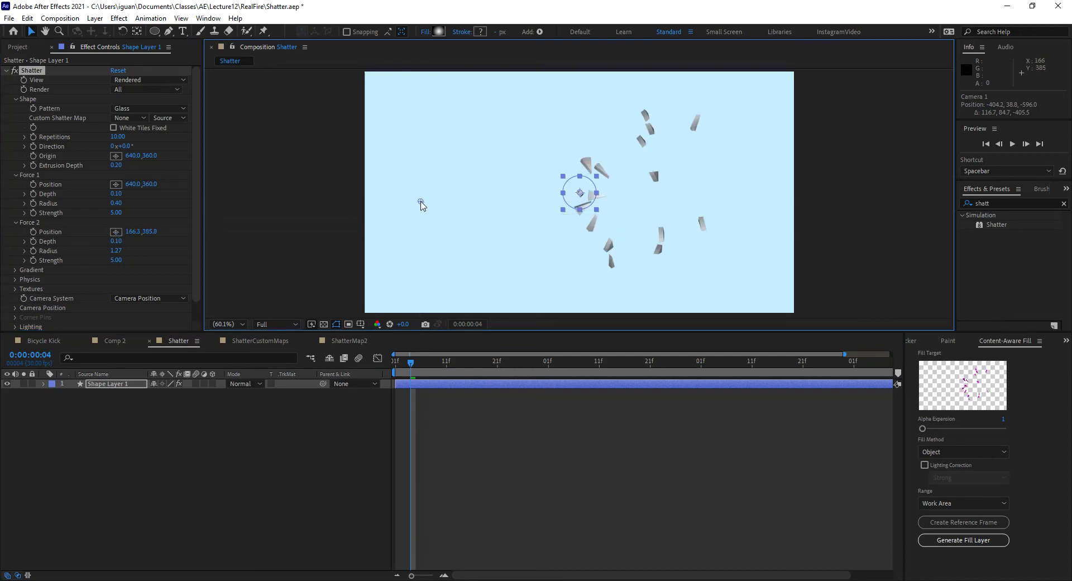
{"action": "left_click_drag", "start_coordinate": [420, 201], "coordinate": [499, 199]}
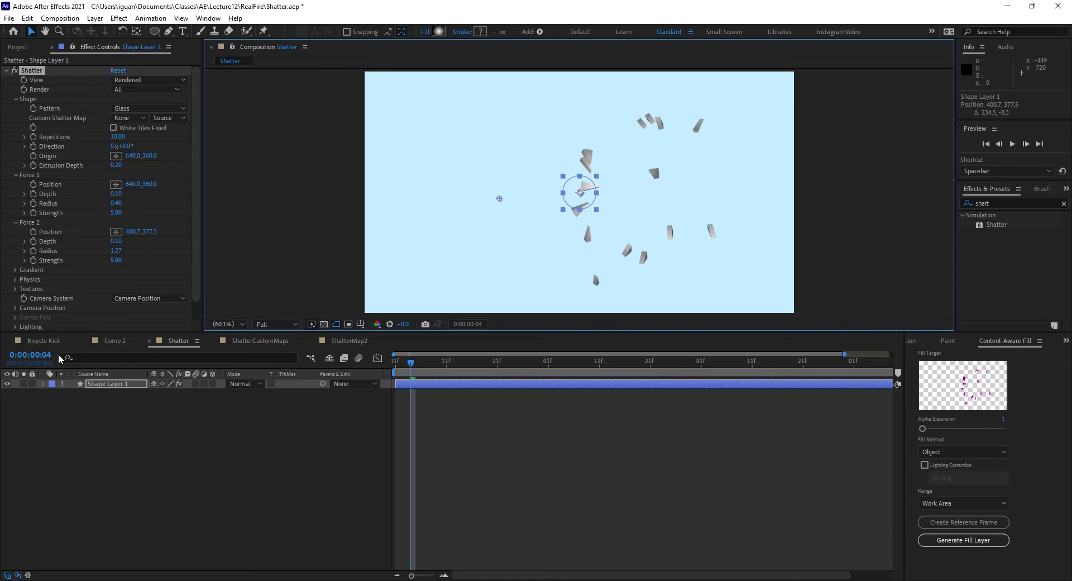
- Preview the ball shattering in Bicycle Kick at 02:19, then return to ShatterCustomMaps via ShatterMap2
{"action": "left_click", "coordinate": [44, 340]}
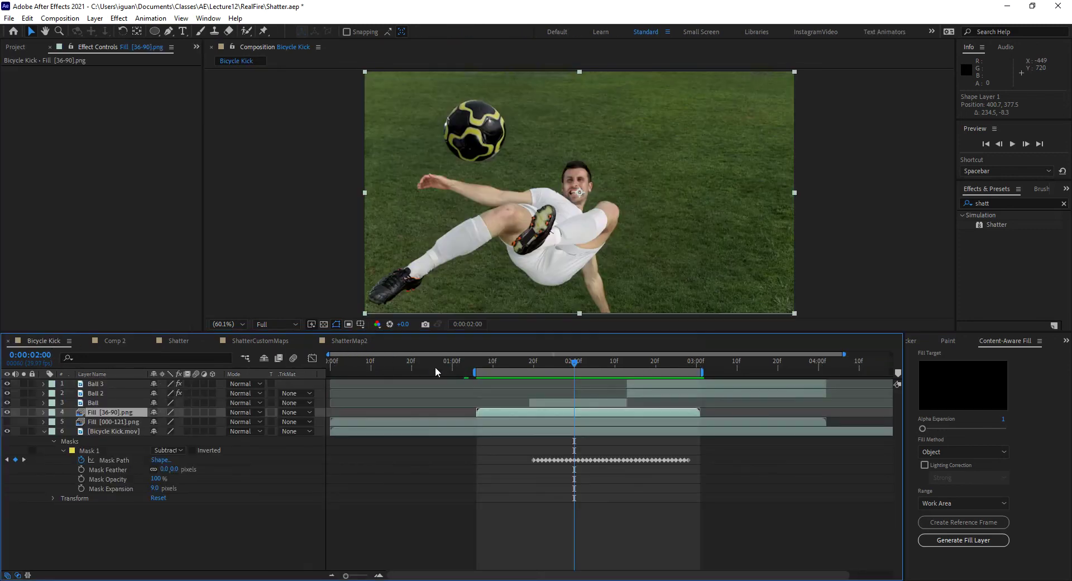
{"action": "left_click_drag", "start_coordinate": [598, 361], "coordinate": [651, 362]}
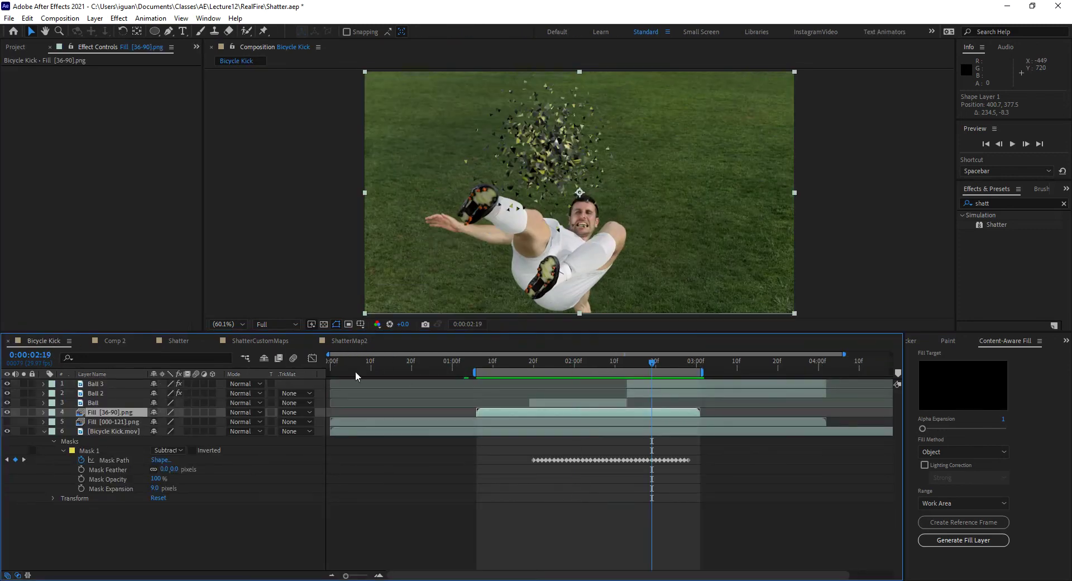
{"action": "left_click", "coordinate": [350, 340]}
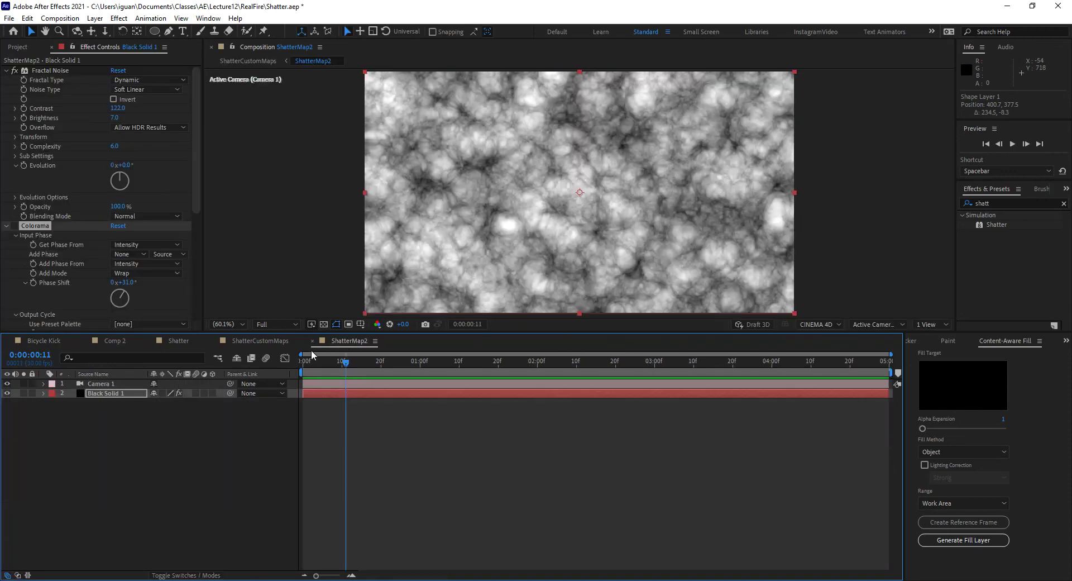
{"action": "left_click", "coordinate": [266, 340]}
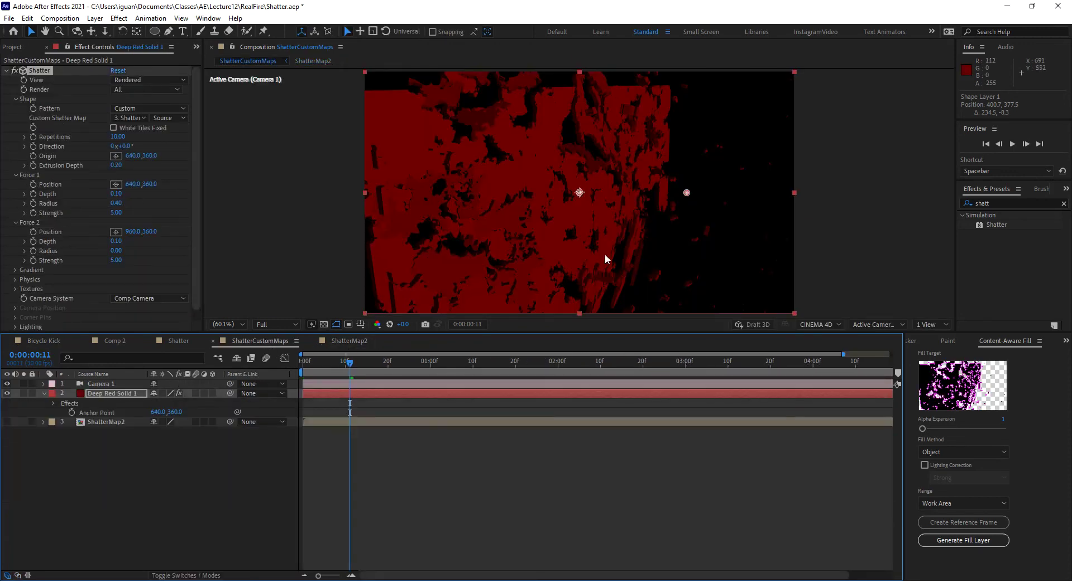